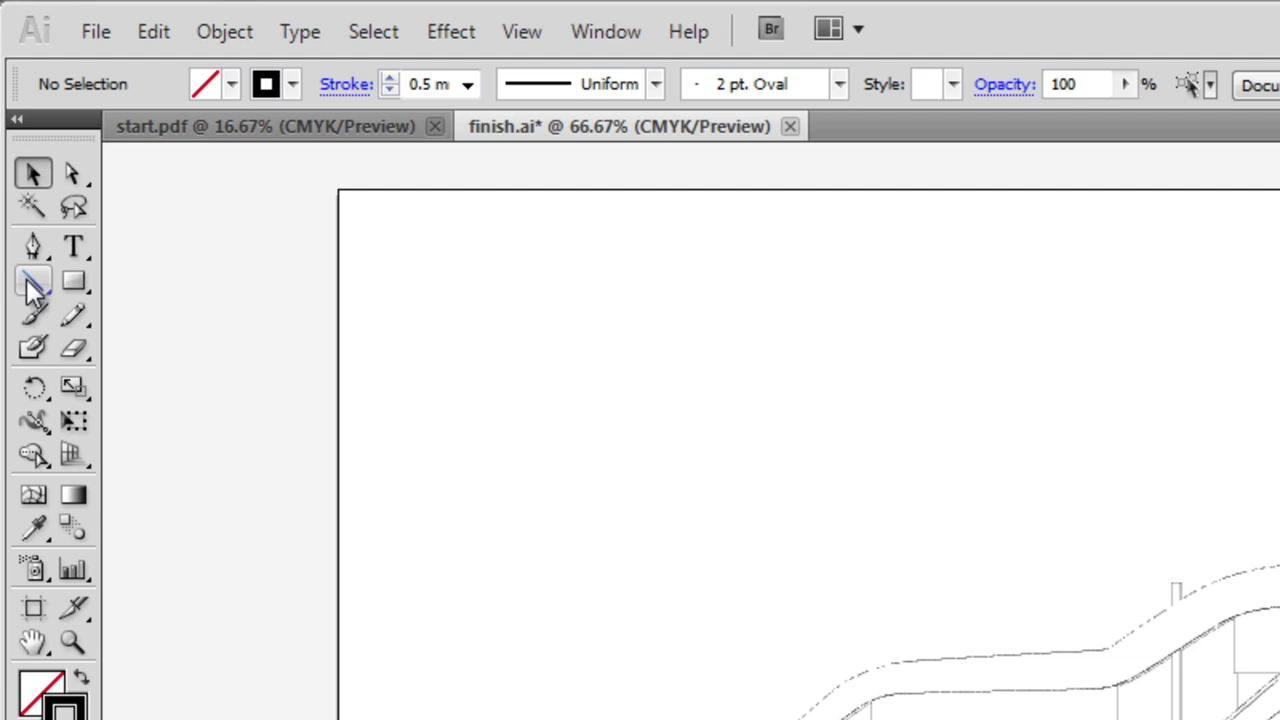
# Step: Draw two crossing line segments above the stair section and a separate diagonal line about 63 mm long beside them
pyautogui.click(27, 280)
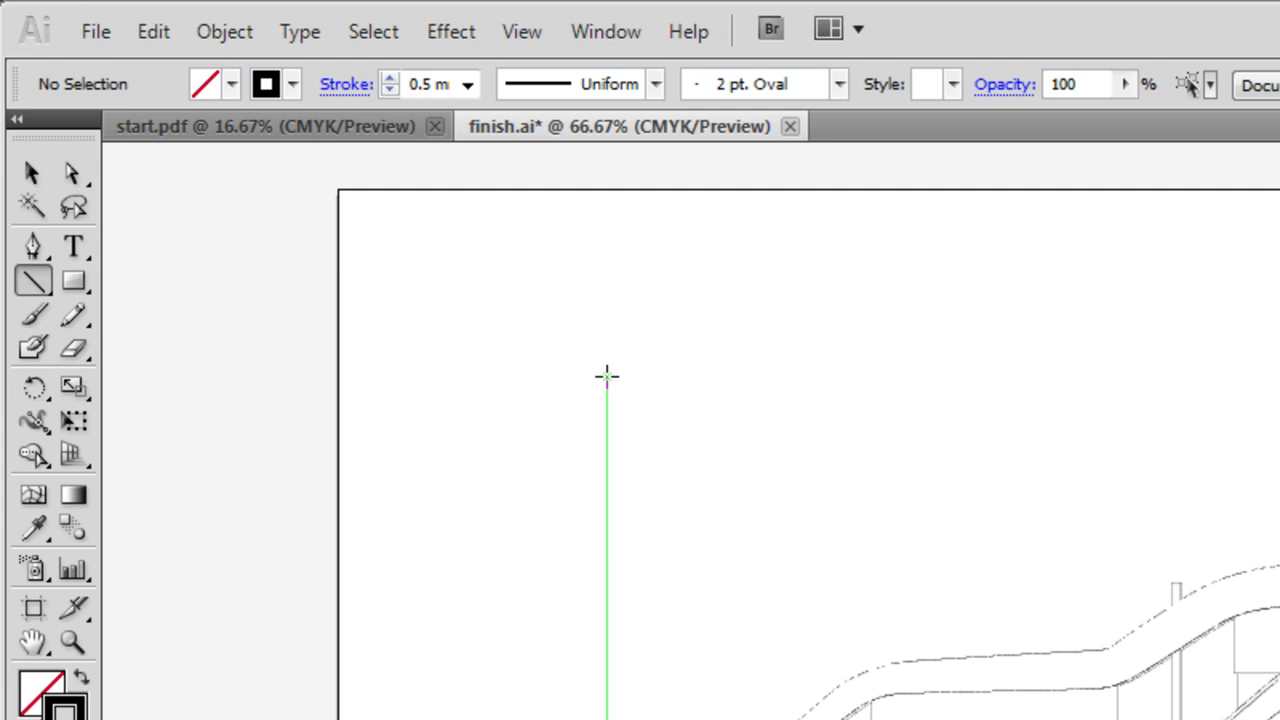
pyautogui.moveTo(606, 375); pyautogui.dragTo(872, 478)
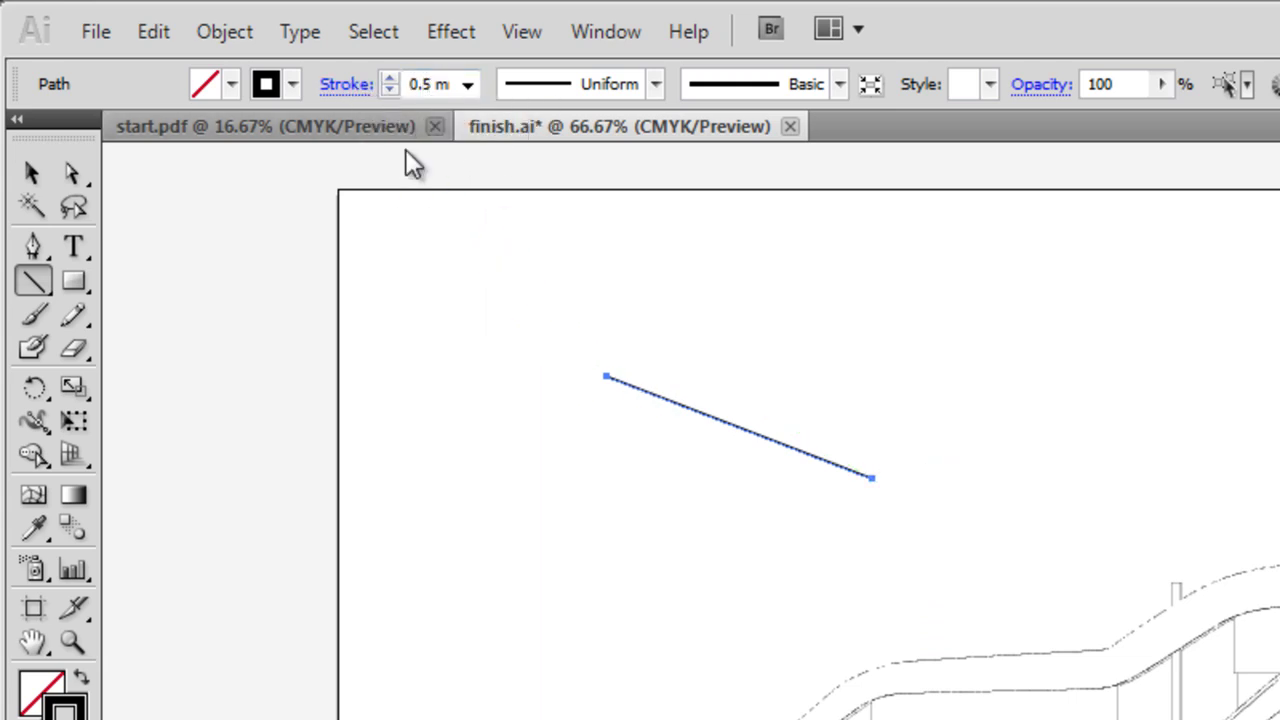
pyautogui.moveTo(652, 508); pyautogui.dragTo(785, 324)
pyautogui.moveTo(923, 335); pyautogui.dragTo(745, 516)
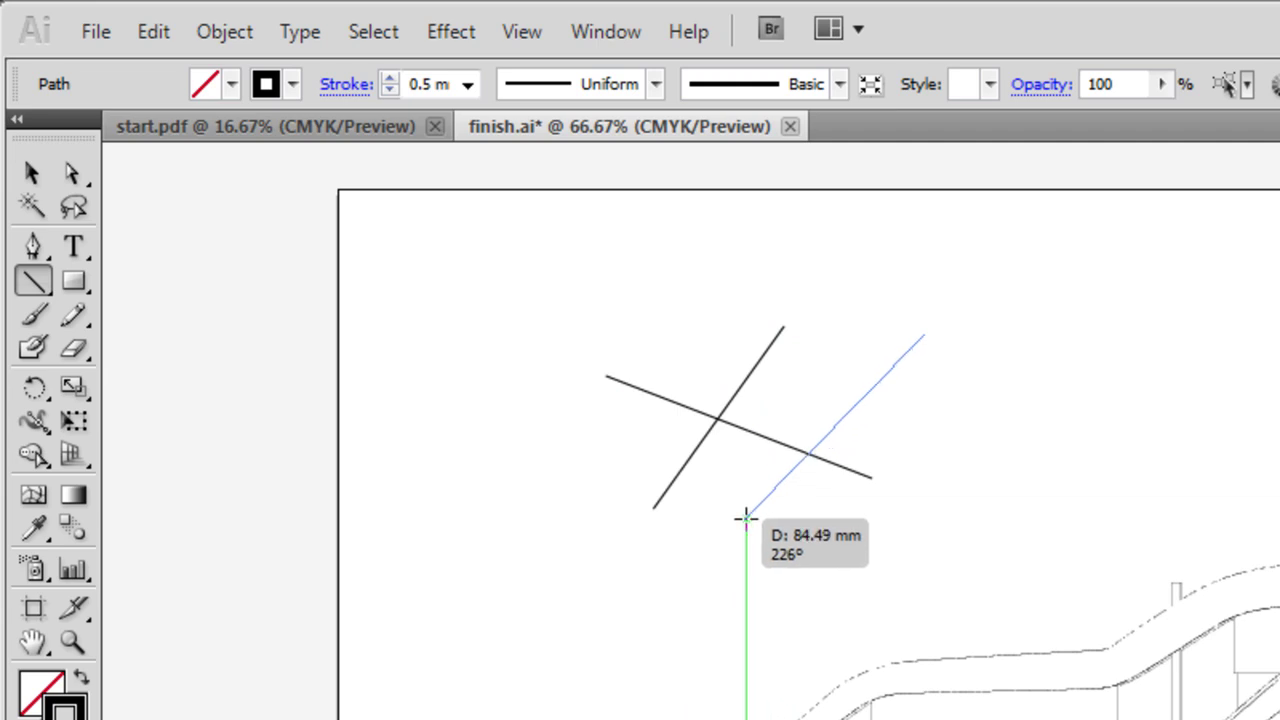
pyautogui.moveTo(745, 516); pyautogui.dragTo(1051, 477)
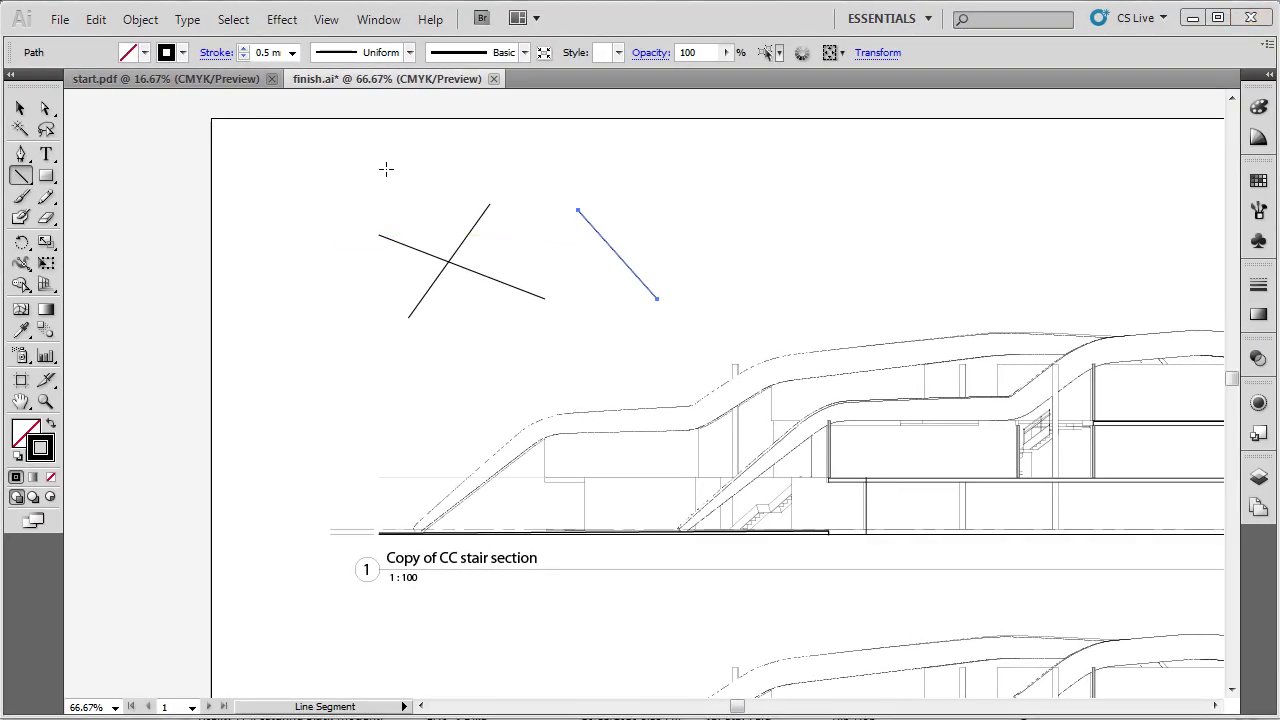
# Step: Place an open arc with a 35.28 mm axis length through the Arc tool's options, and delete it
pyautogui.click(22, 176)
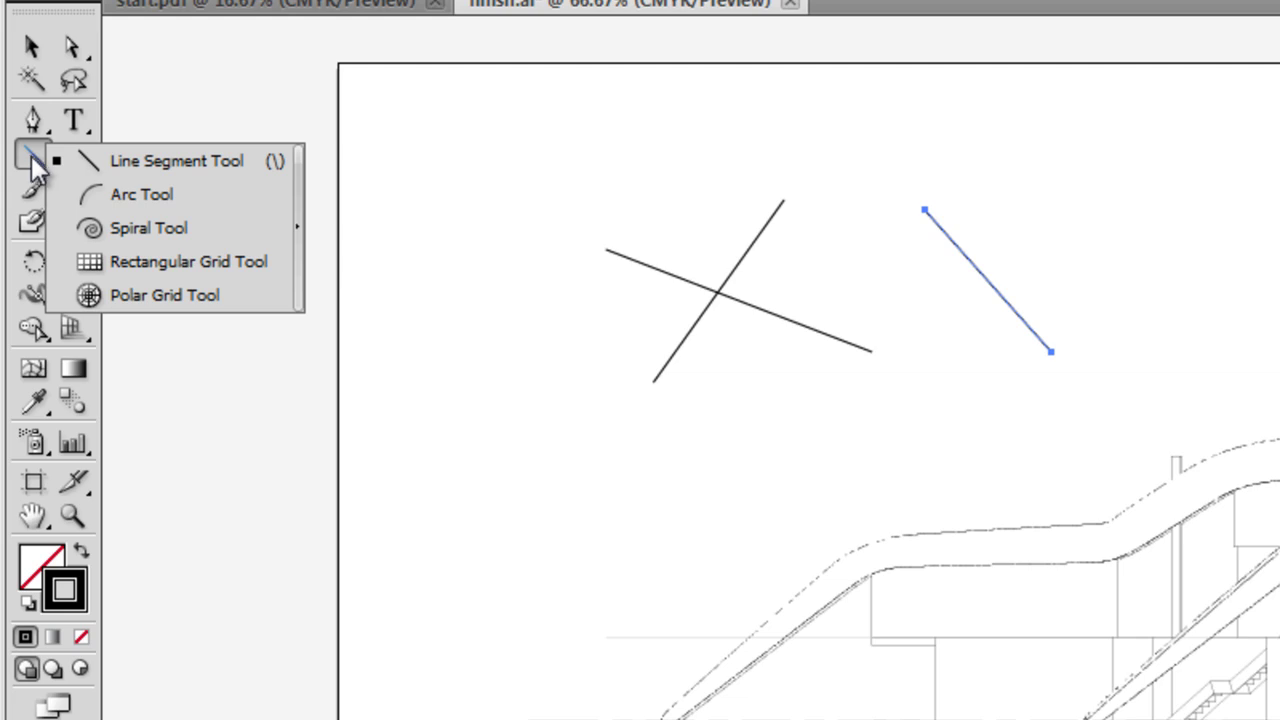
pyautogui.click(86, 194)
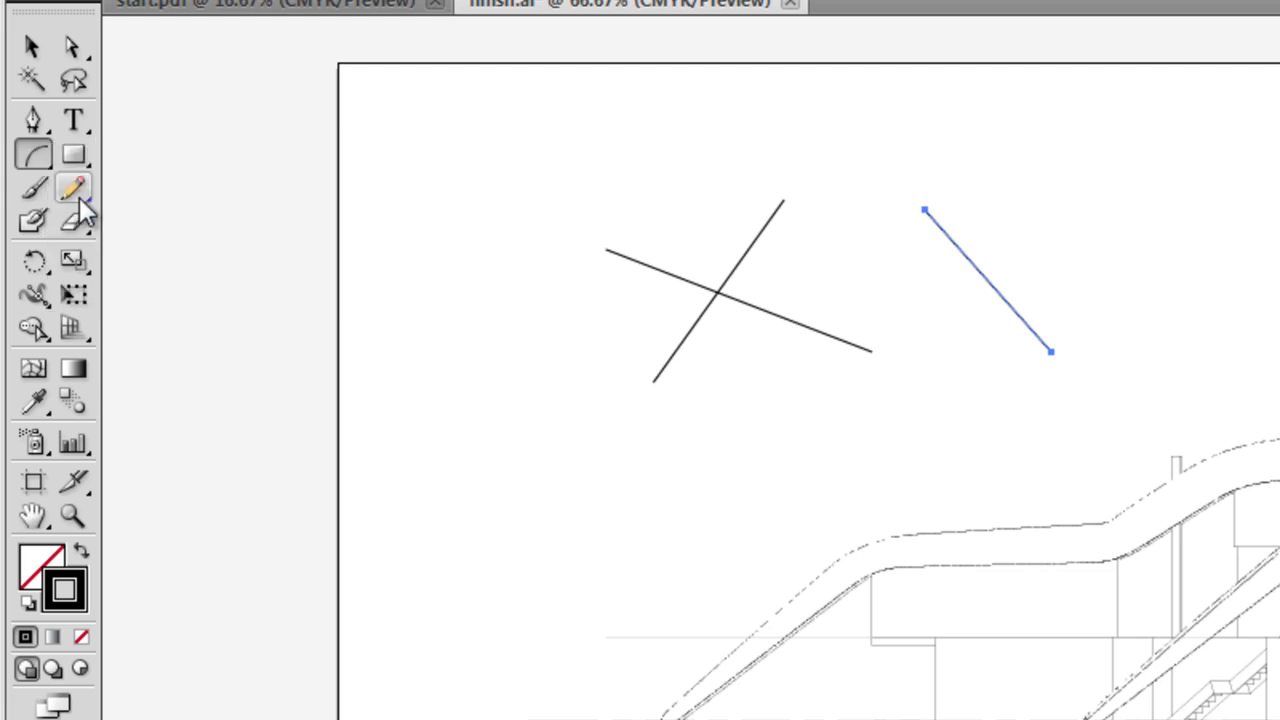
pyautogui.click(574, 184)
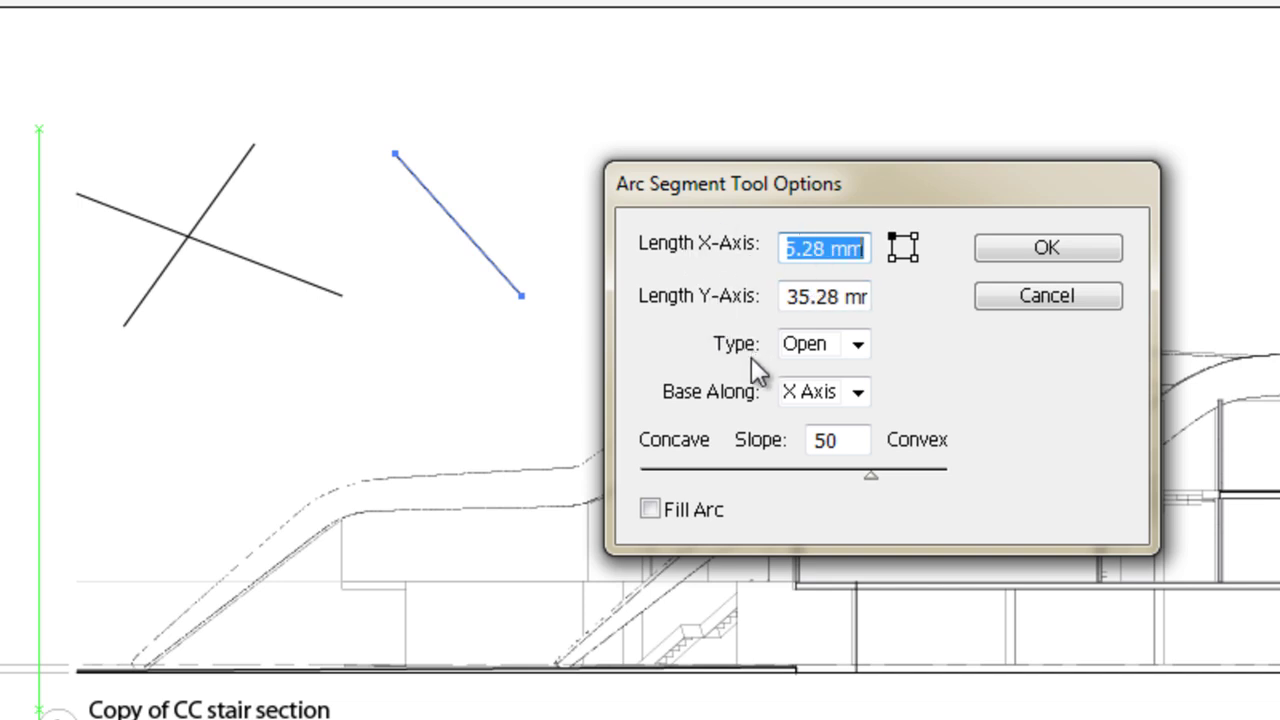
pyautogui.click(855, 343)
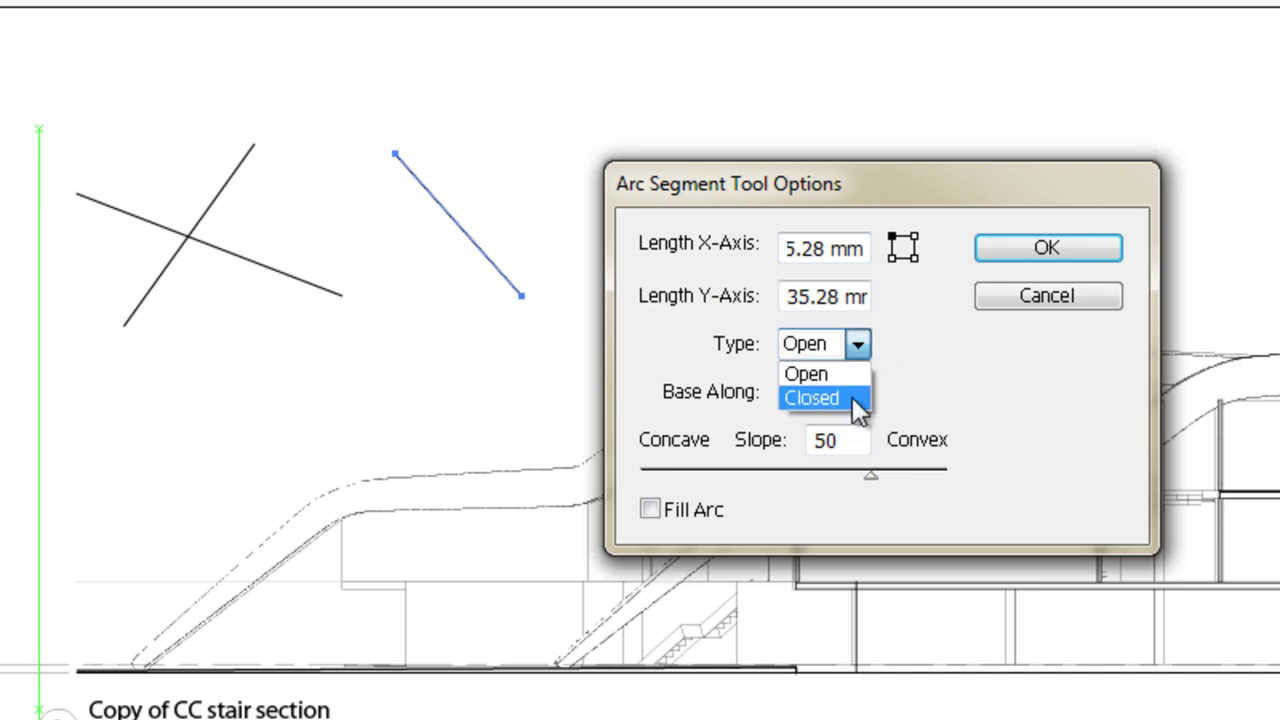
pyautogui.click(953, 348)
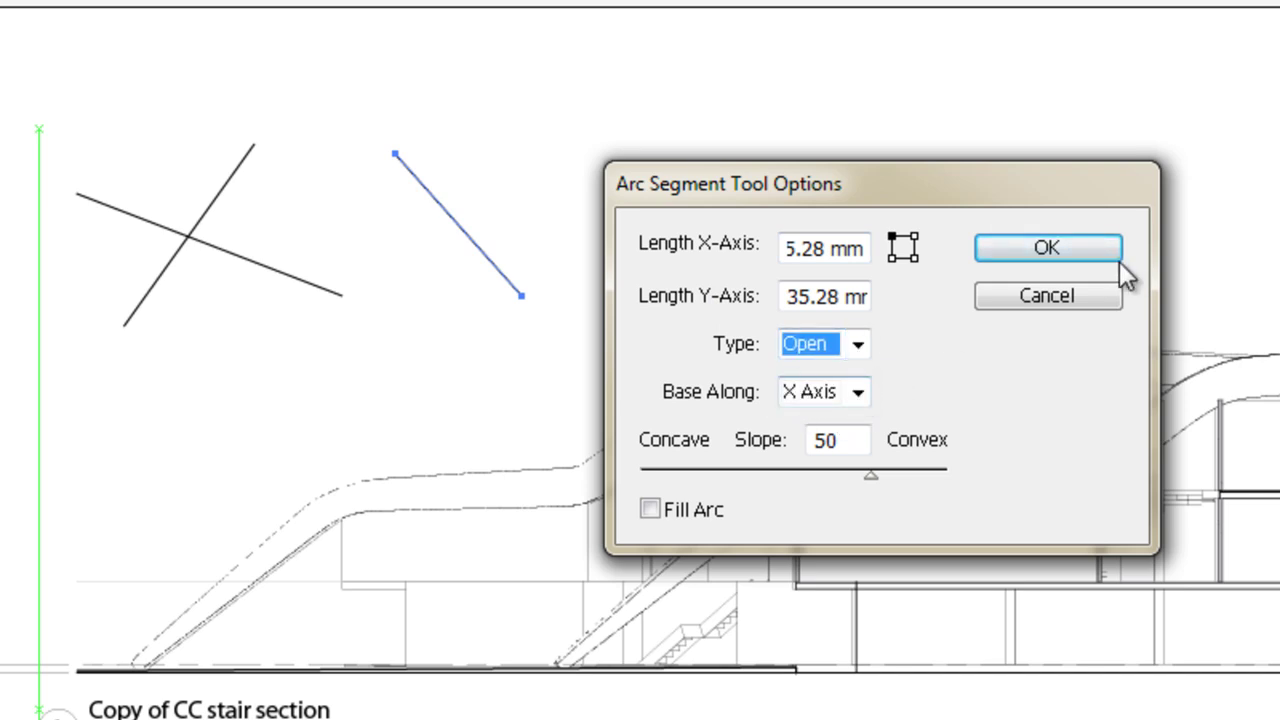
pyautogui.click(1043, 257)
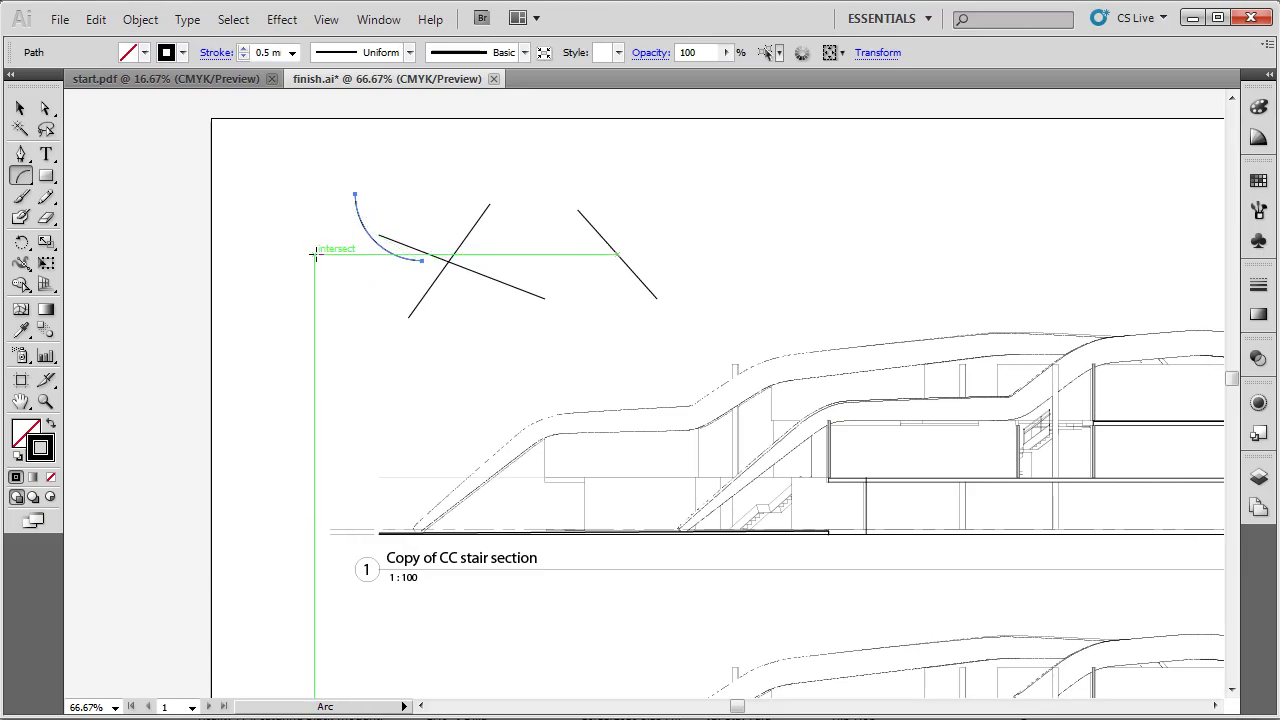
pyautogui.press('Delete')
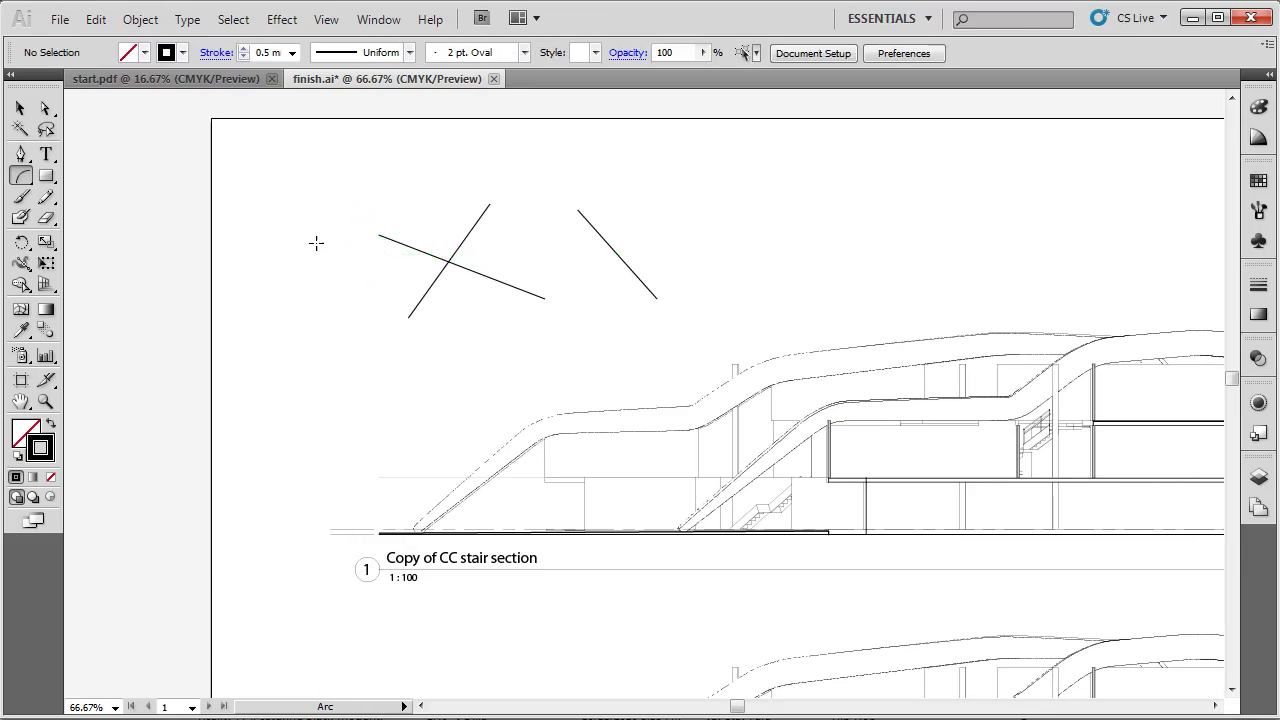
# Step: Draw a large quarter-circle-like arc freehand that sweeps around the lower left of the crossing lines
pyautogui.click(22, 176)
pyautogui.moveTo(314, 203); pyautogui.dragTo(512, 377)
# Step: Try two small arcs between the crossing lines and remove both of them
pyautogui.moveTo(418, 248); pyautogui.dragTo(411, 317)
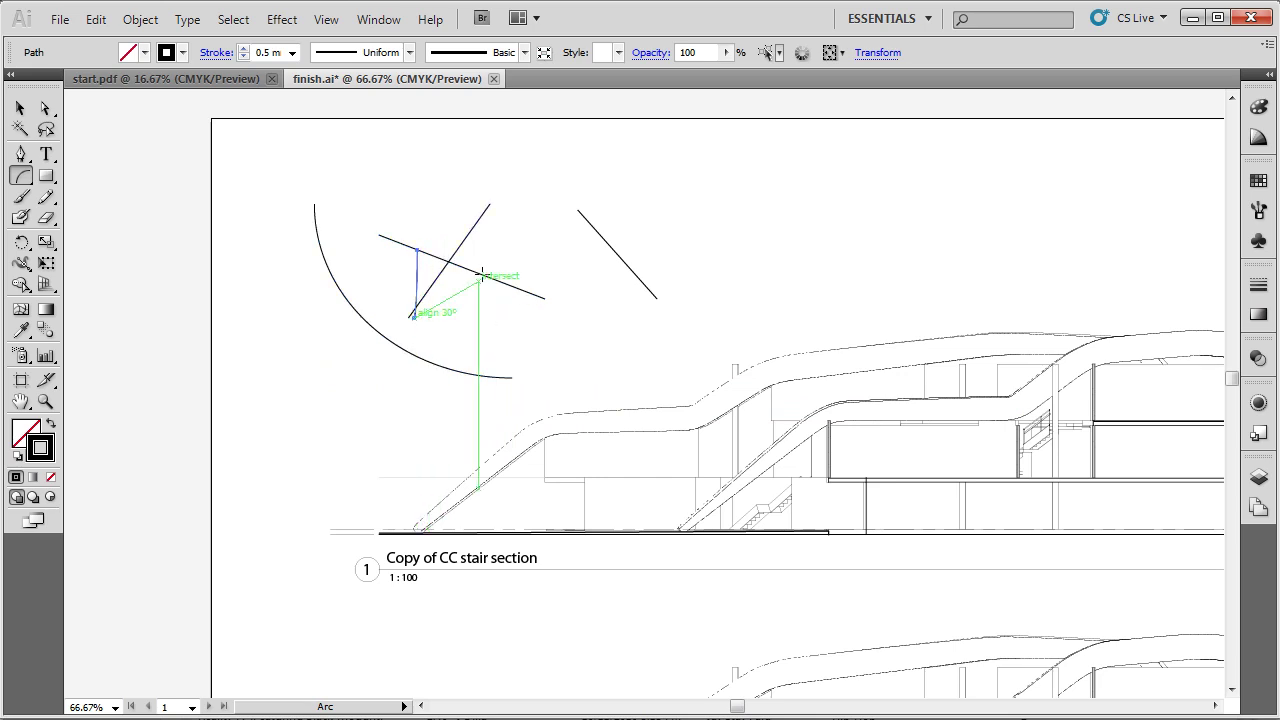
pyautogui.moveTo(478, 220); pyautogui.dragTo(505, 284)
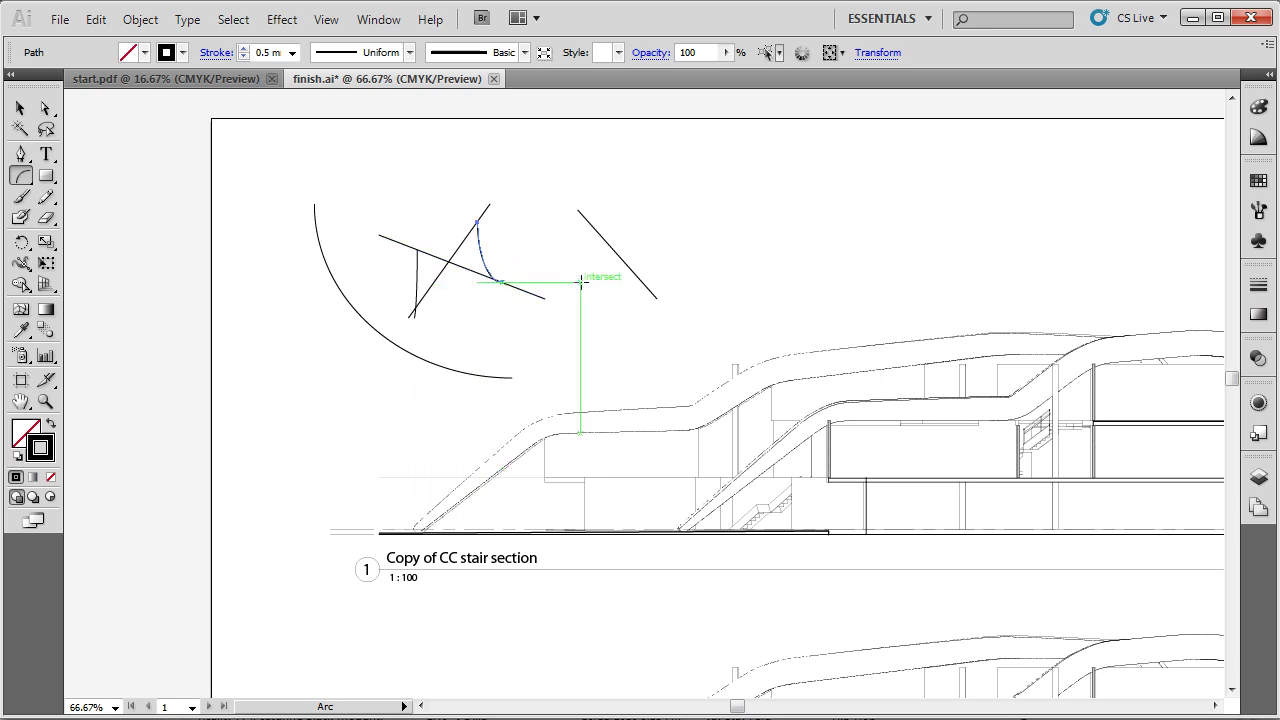
pyautogui.hotkey('ctrl', 'z')
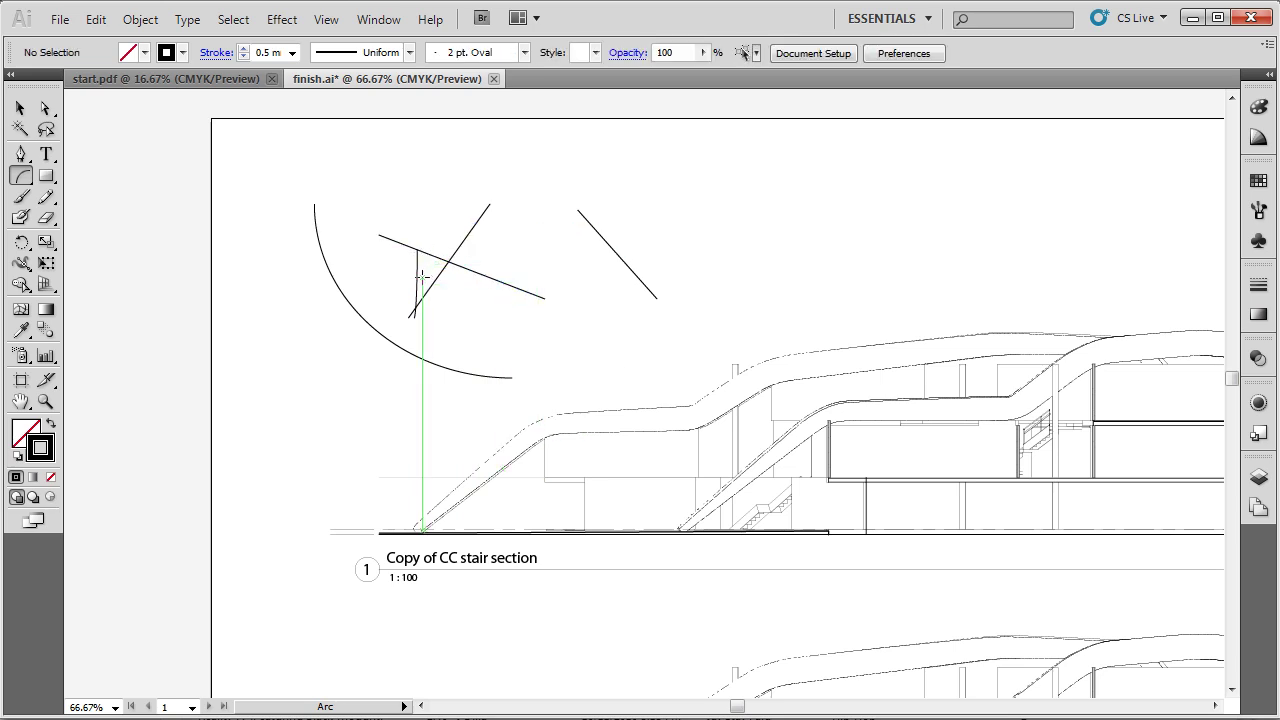
pyautogui.press('v')
pyautogui.click(417, 283)
pyautogui.click(403, 286)
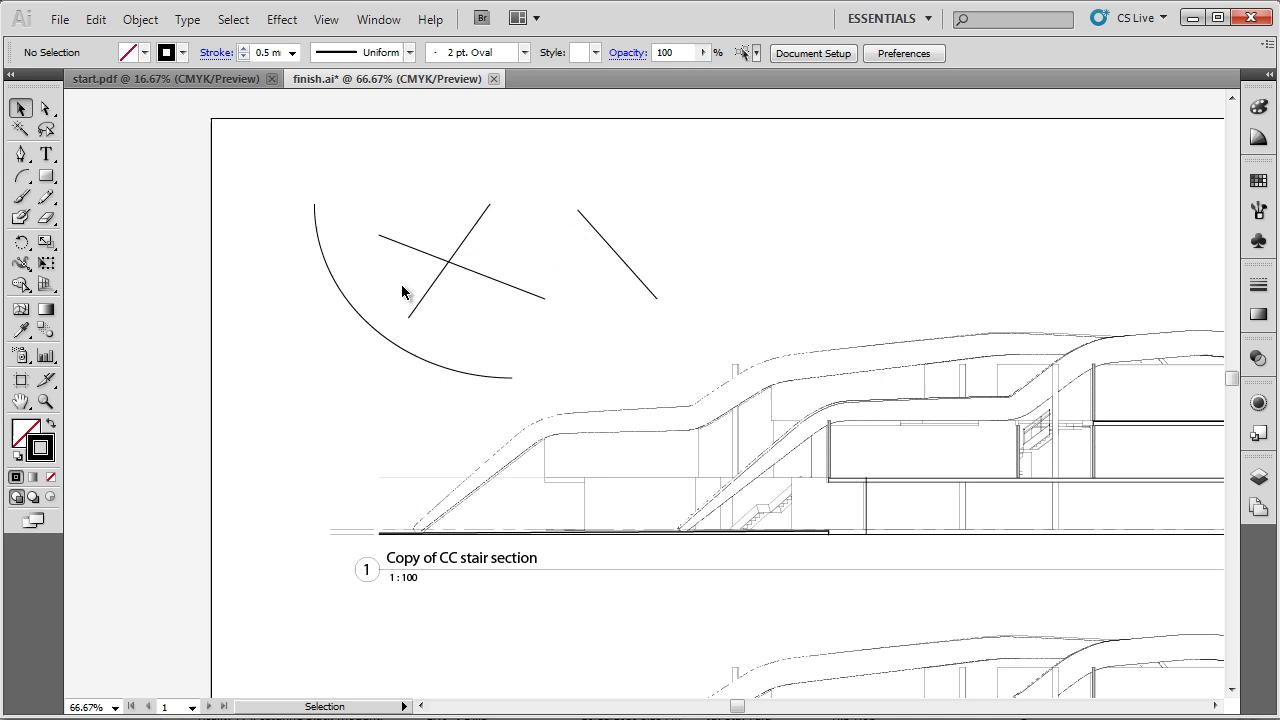
# Step: Add a line segment with a length of 50 mm and an angle of 75°, starting at the crossing line's upper-left endpoint
pyautogui.moveTo(30, 181); pyautogui.dragTo(75, 177)
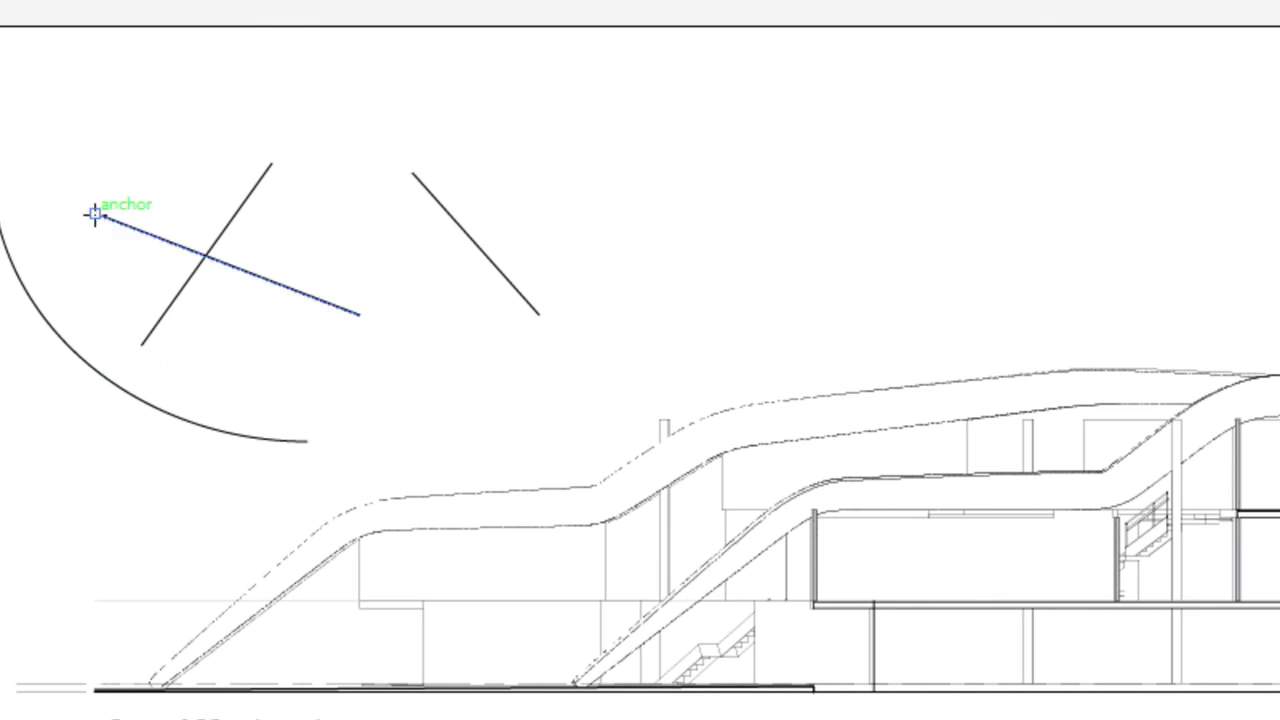
pyautogui.click(95, 215)
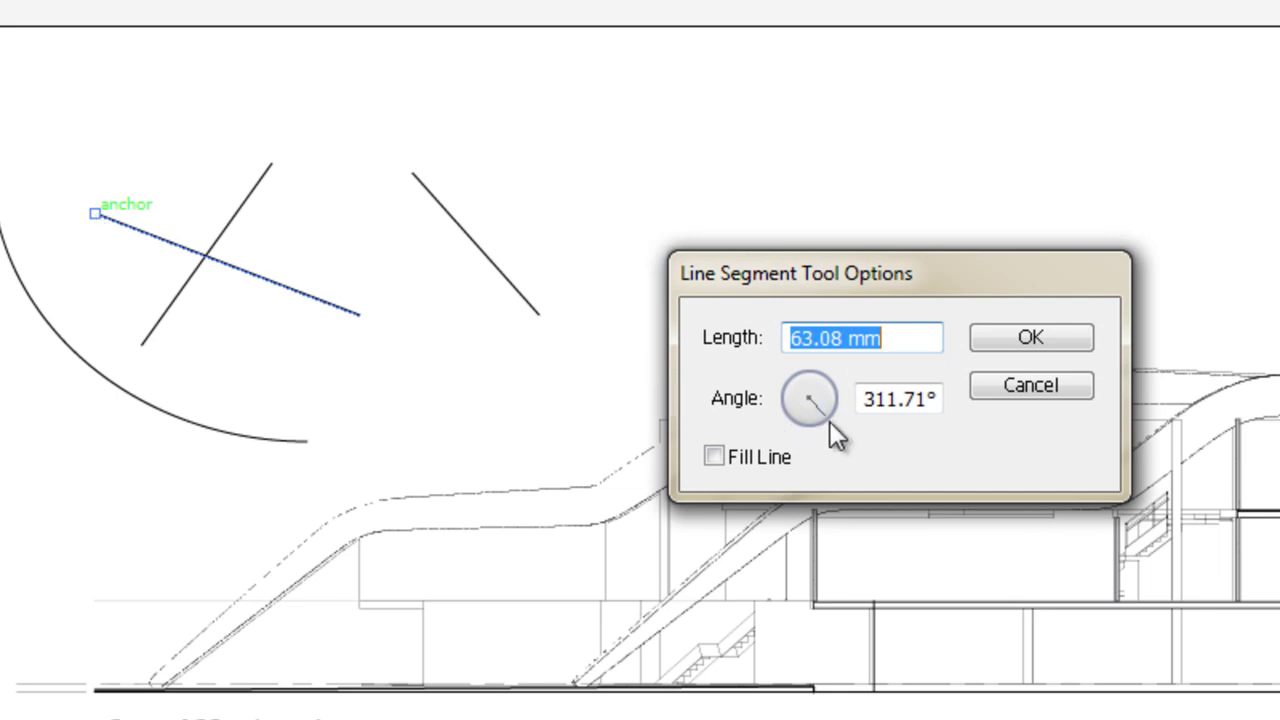
pyautogui.moveTo(813, 404); pyautogui.dragTo(836, 373)
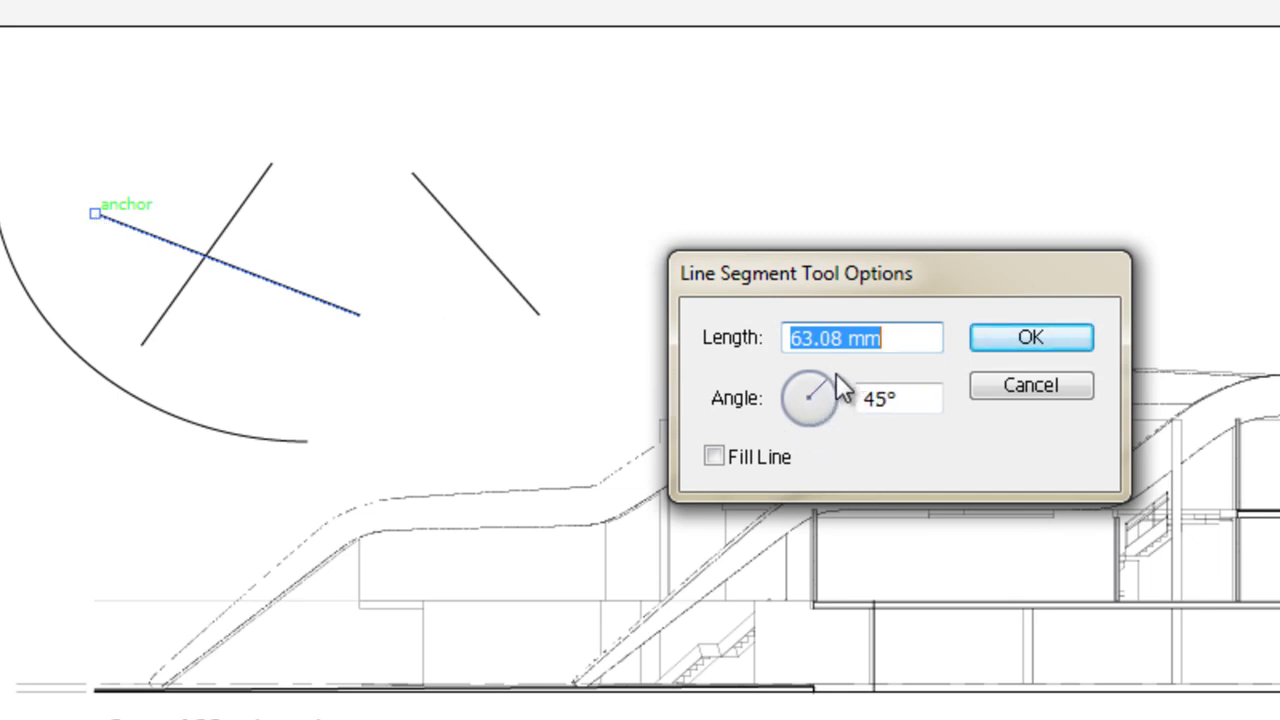
pyautogui.doubleClick(880, 398)
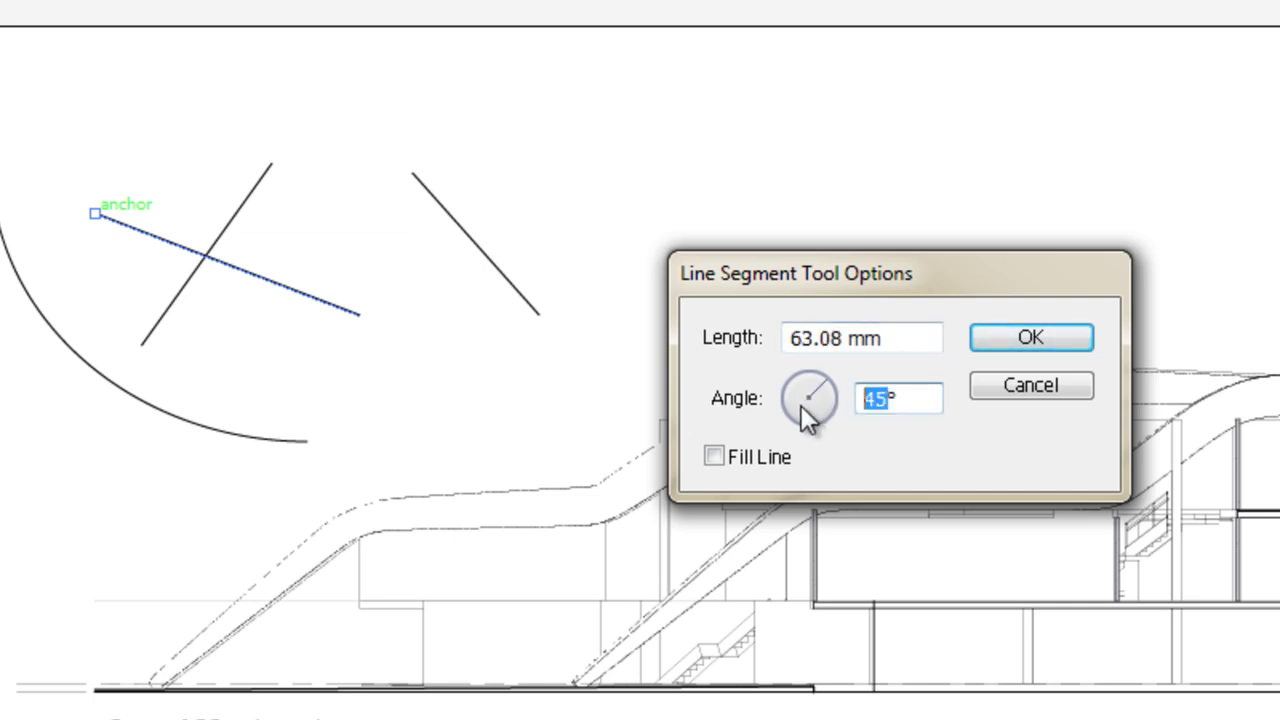
pyautogui.write('75')
pyautogui.click(852, 338)
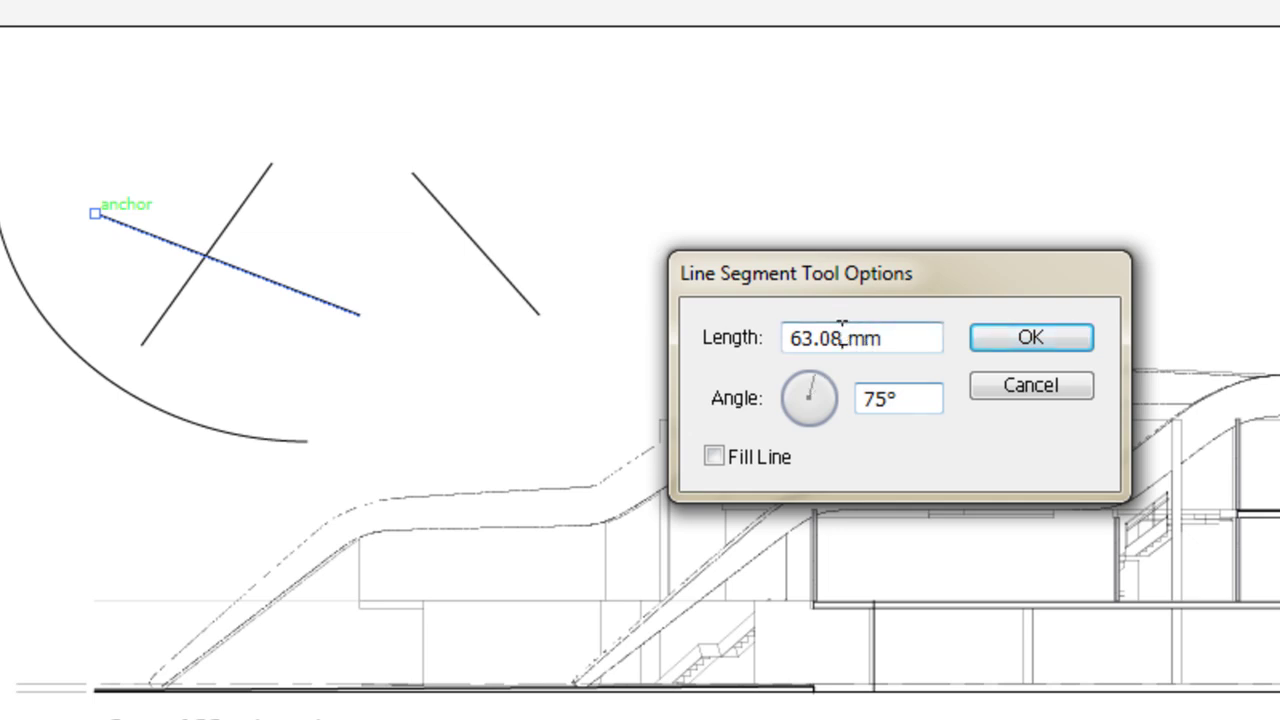
pyautogui.moveTo(843, 338); pyautogui.dragTo(776, 338)
pyautogui.write('50')
pyautogui.click(989, 328)
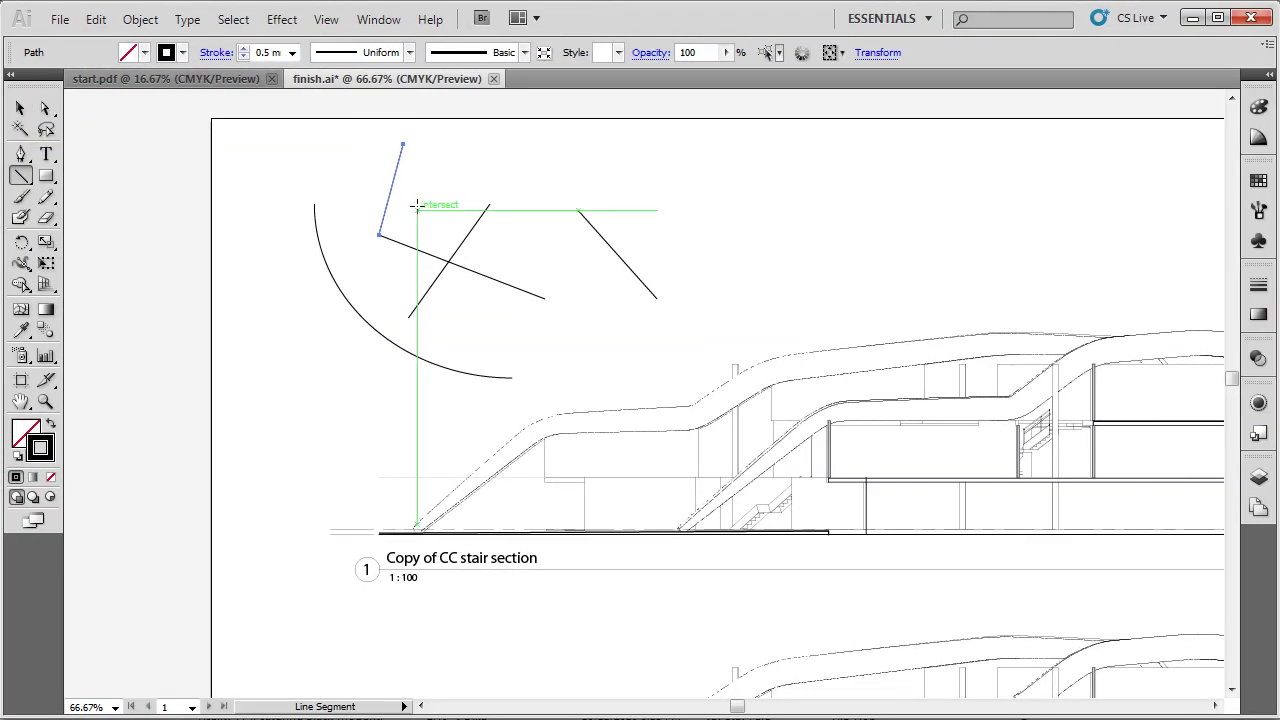
pyautogui.press('v')
pyautogui.click(407, 222)
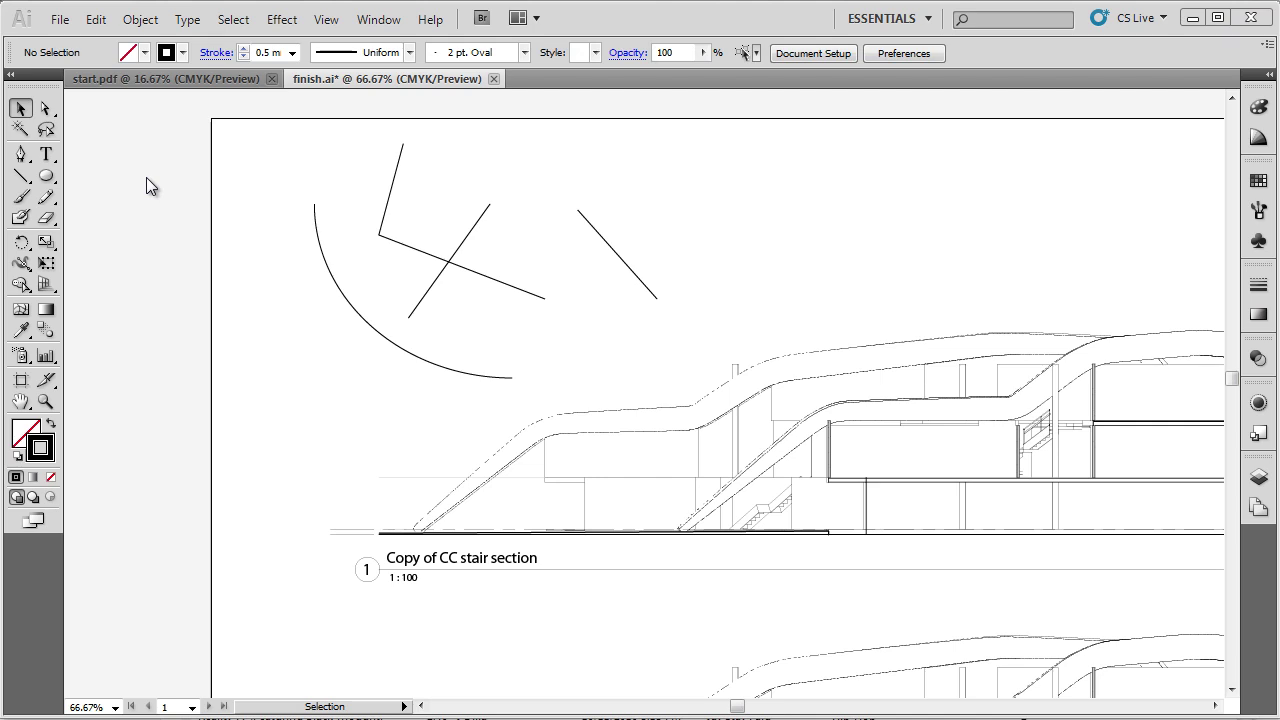
# Step: Draw three overlapping circles of decreasing size to the right of the lines with the Ellipse tool
pyautogui.click(44, 175)
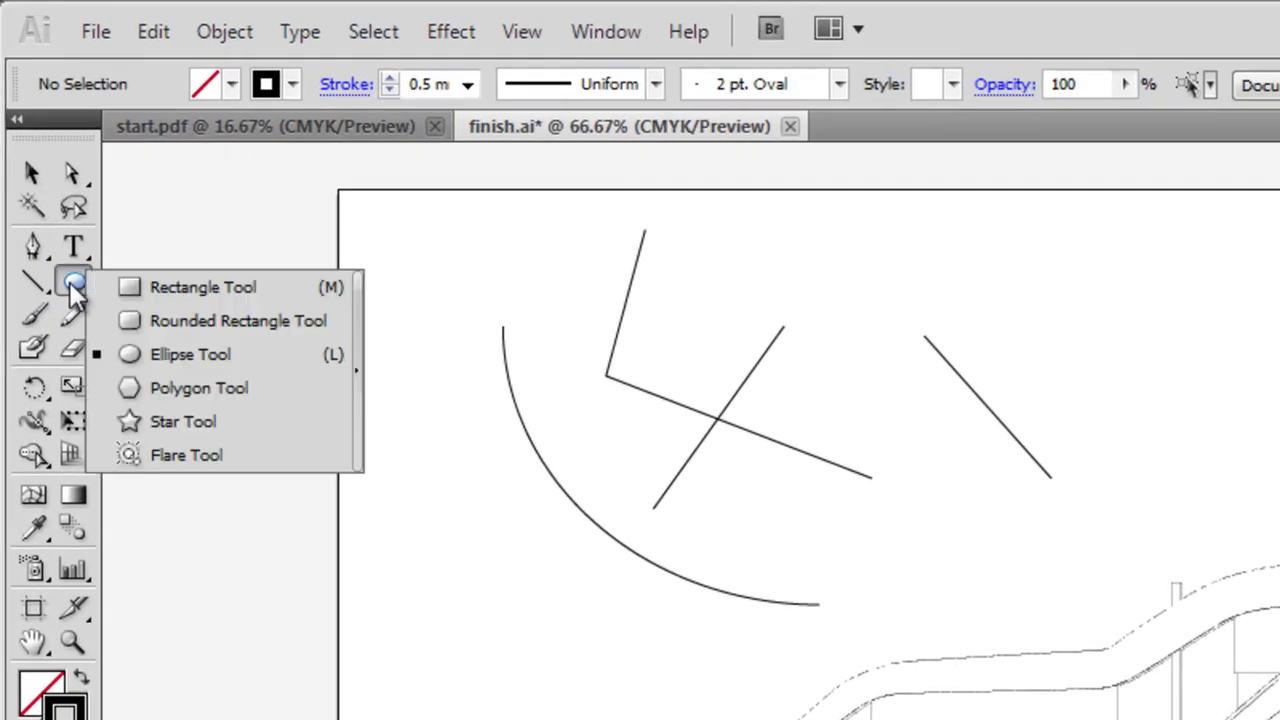
pyautogui.click(124, 359)
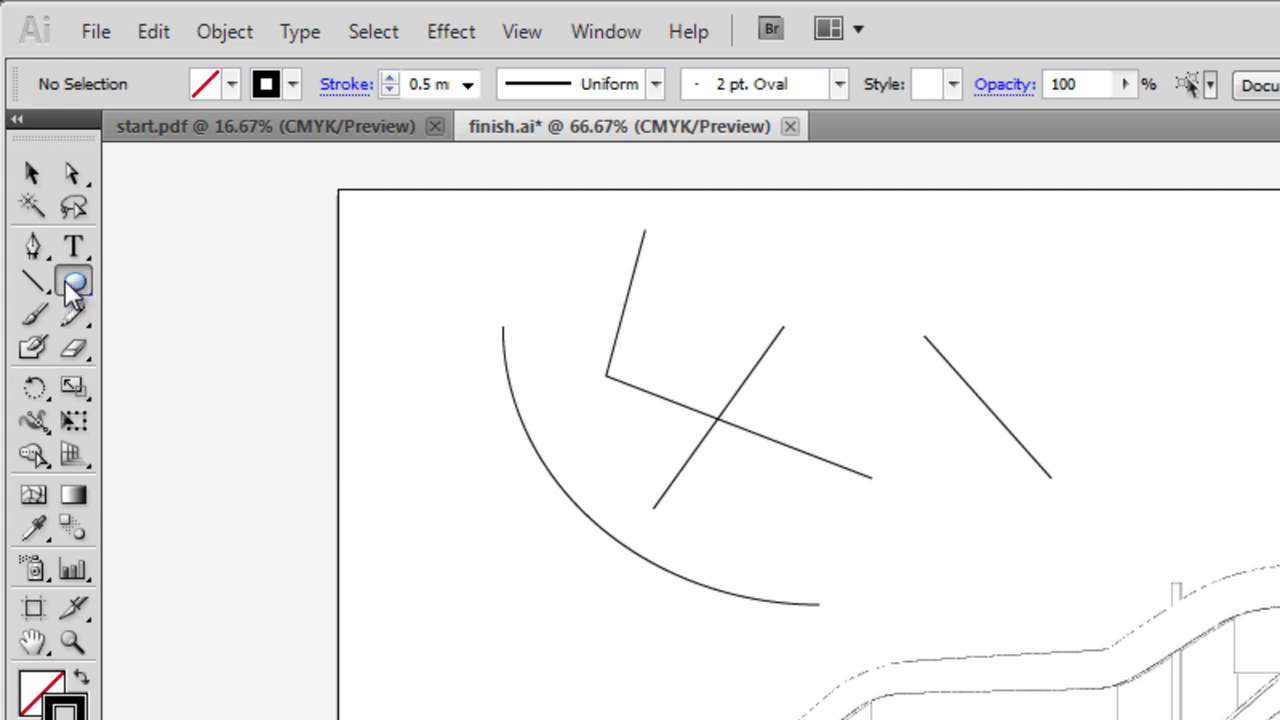
pyautogui.moveTo(1111, 269); pyautogui.dragTo(1127, 279)
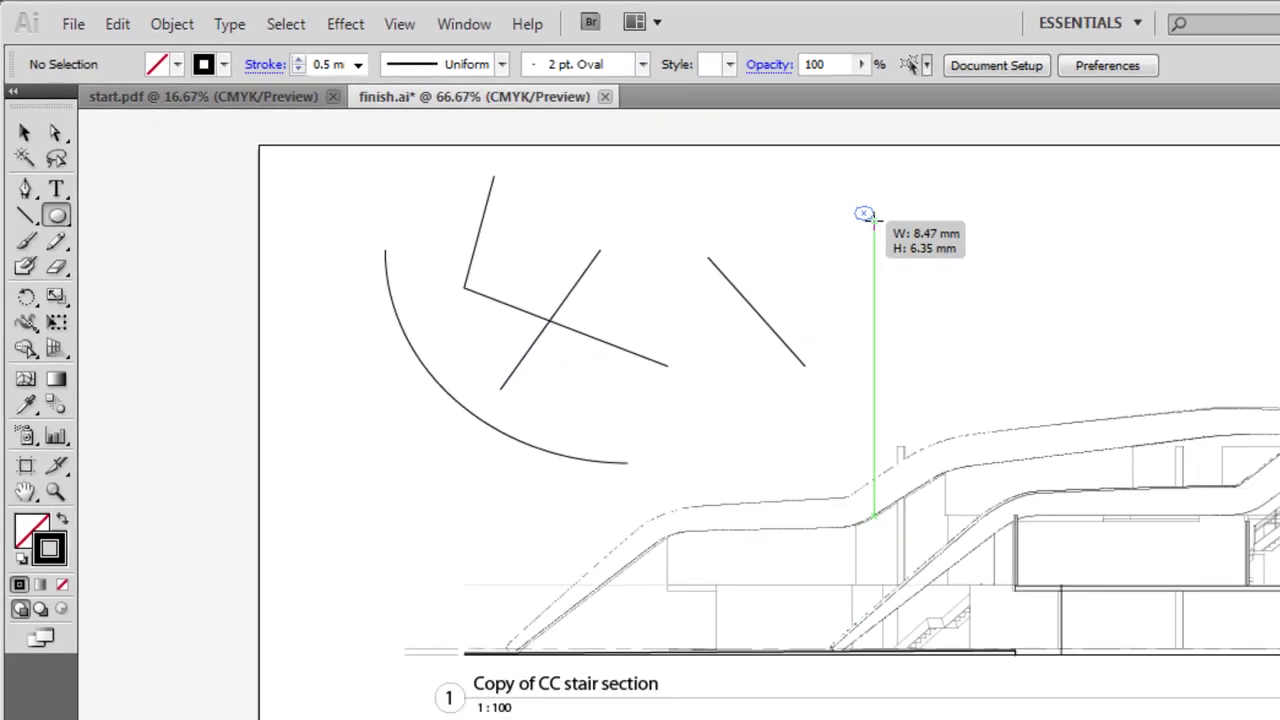
pyautogui.moveTo(864, 214); pyautogui.dragTo(1015, 369)
pyautogui.moveTo(827, 303)
pyautogui.mouseDown()
pyautogui.moveTo(797, 306)
pyautogui.moveTo(797, 246)
pyautogui.moveTo(812, 225)
pyautogui.moveTo(842, 228)
pyautogui.moveTo(839, 296)
pyautogui.mouseUp()
pyautogui.moveTo(831, 308)
pyautogui.mouseDown()
pyautogui.moveTo(766, 292)
pyautogui.moveTo(837, 286)
pyautogui.moveTo(838, 304)
pyautogui.mouseUp()
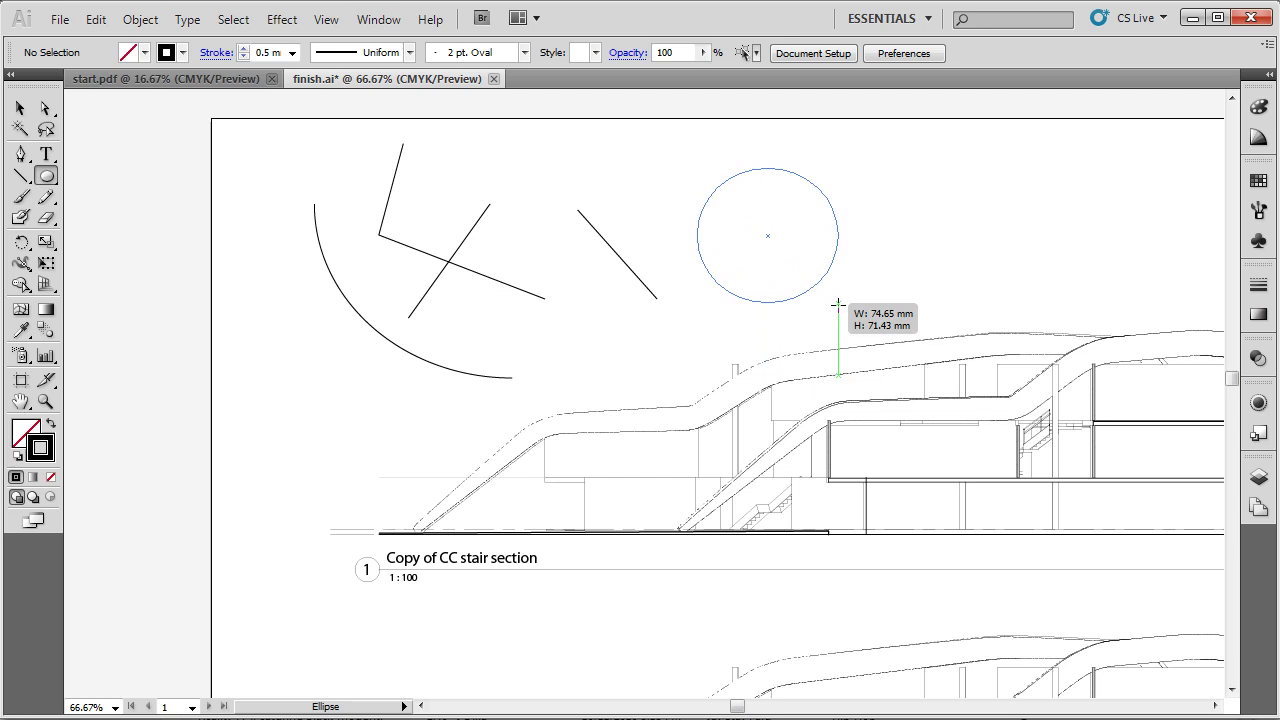
pyautogui.moveTo(838, 304)
pyautogui.mouseDown()
pyautogui.moveTo(863, 318)
pyautogui.moveTo(832, 306)
pyautogui.moveTo(741, 216)
pyautogui.moveTo(836, 303)
pyautogui.mouseUp()
pyautogui.moveTo(821, 216); pyautogui.dragTo(868, 272)
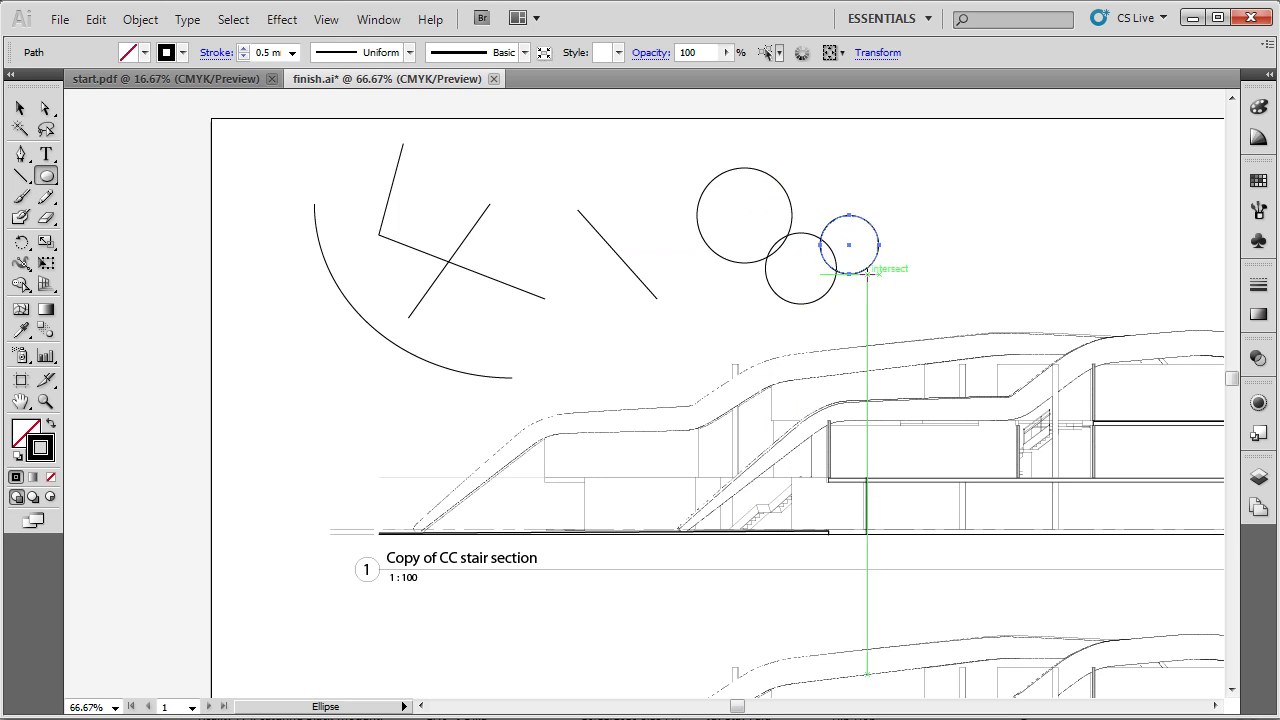
# Step: Select all three circles together and delete them
pyautogui.press('v')
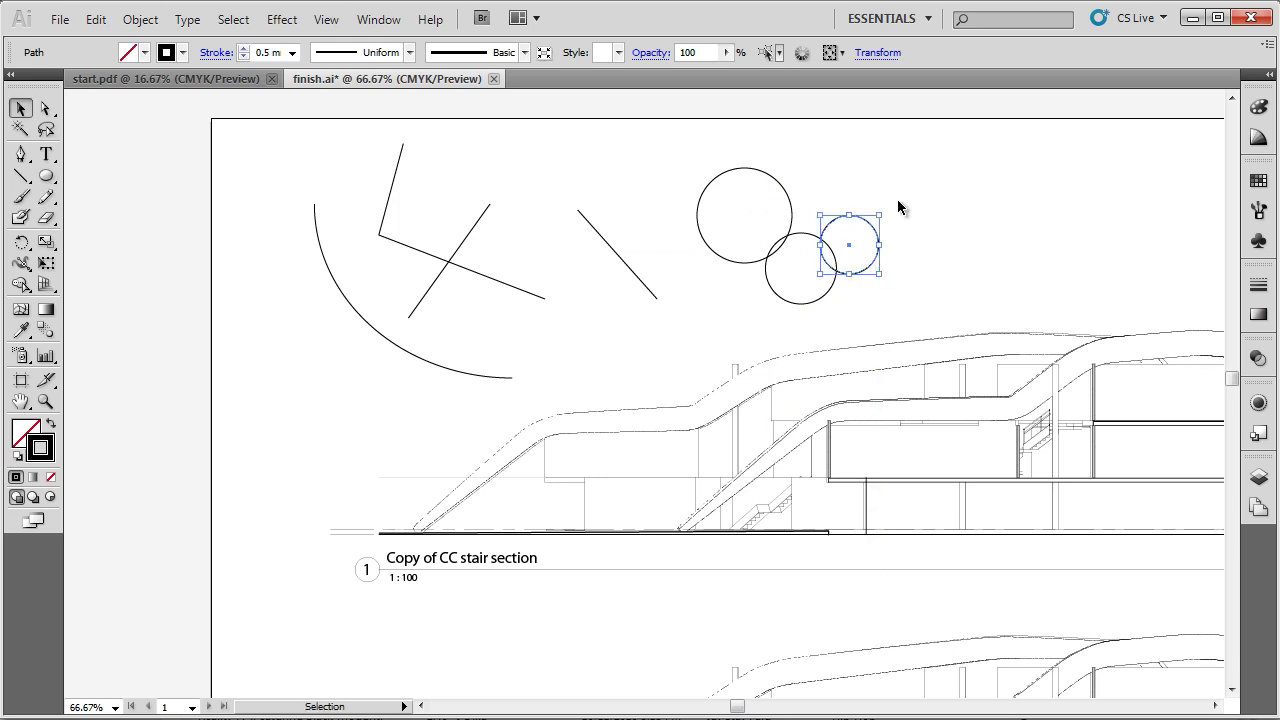
pyautogui.moveTo(883, 158); pyautogui.dragTo(768, 275)
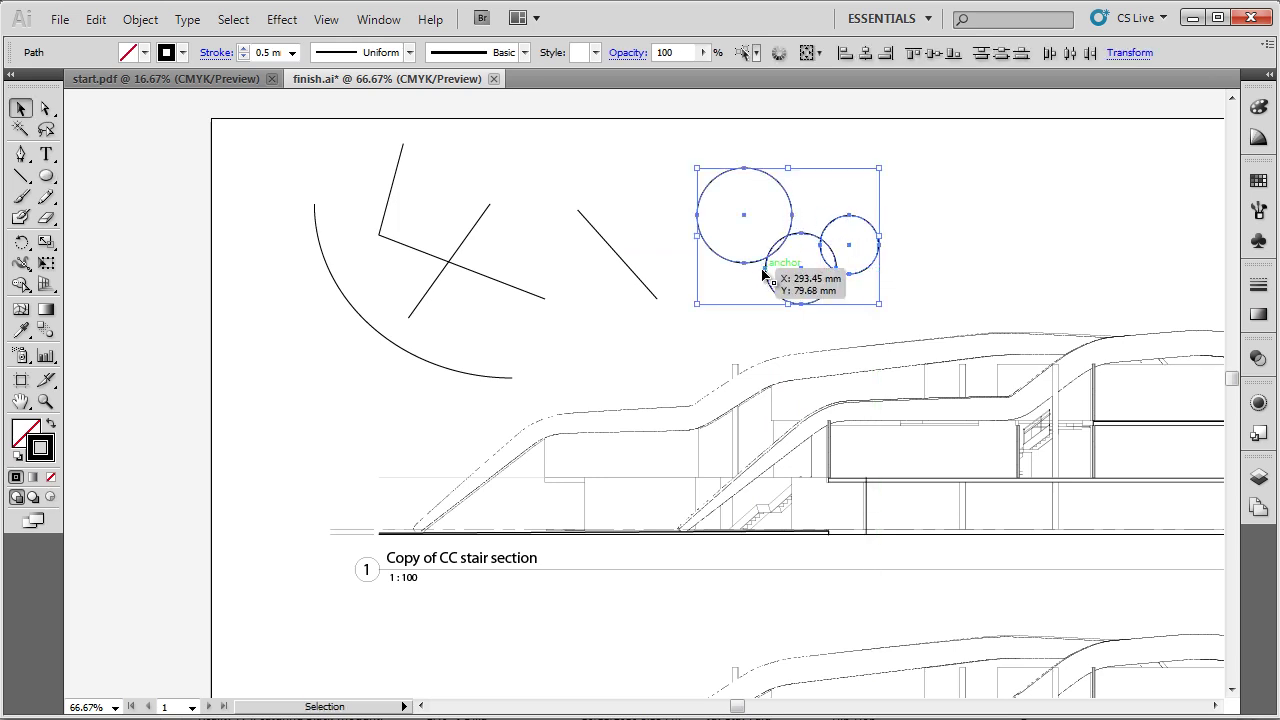
pyautogui.press('Delete')
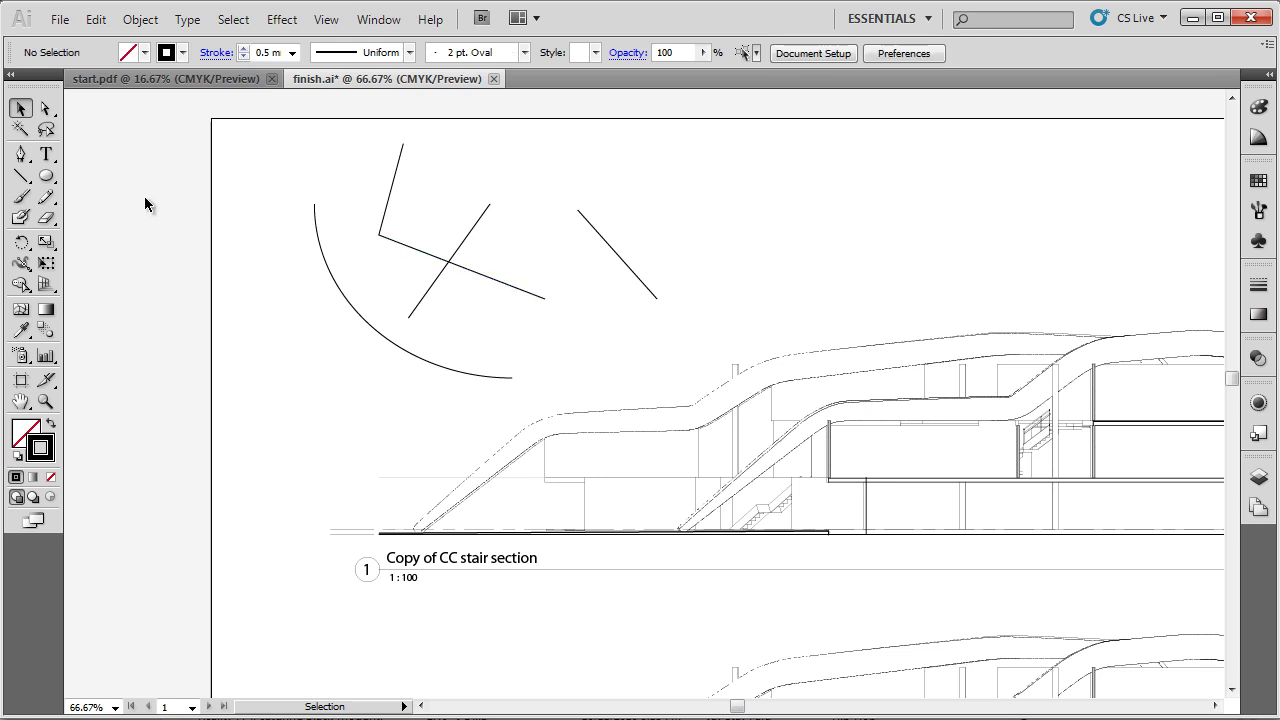
# Step: Draw a square about 32 mm wide freehand to the right of the lines with the Rectangle tool, and undo it
pyautogui.moveTo(46, 177); pyautogui.dragTo(86, 183)
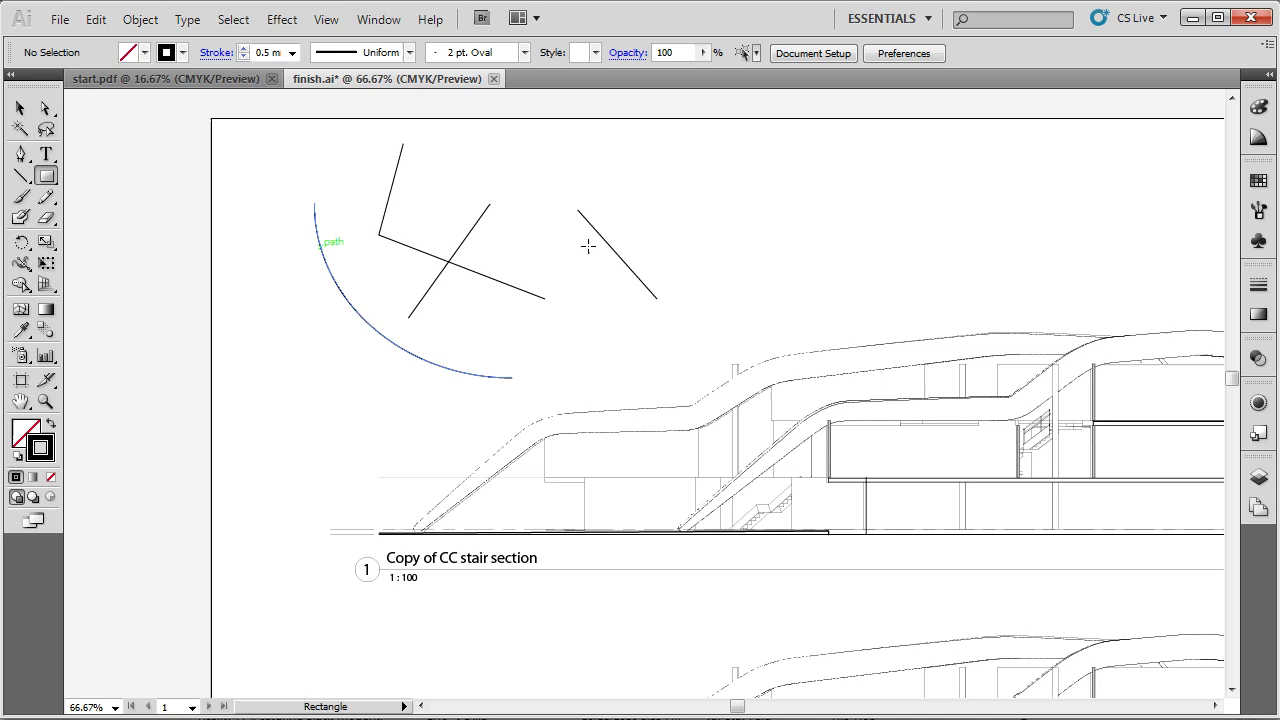
pyautogui.moveTo(713, 168); pyautogui.dragTo(771, 229)
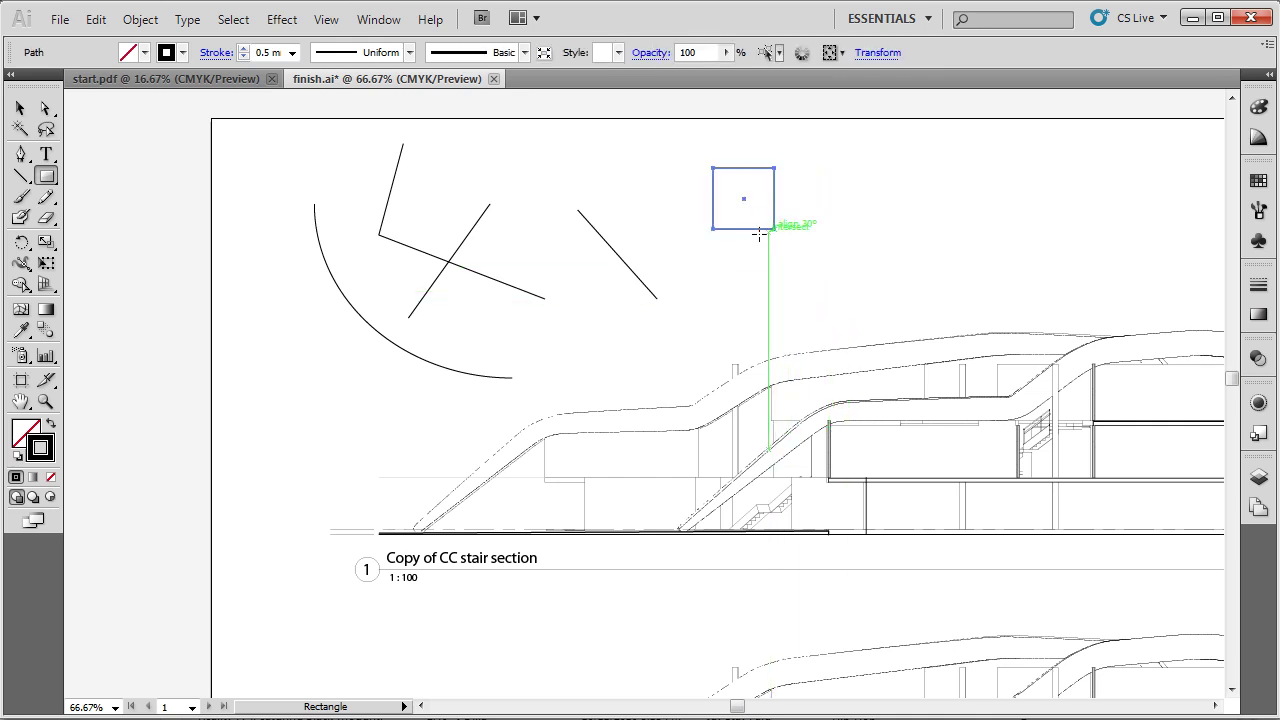
pyautogui.hotkey('ctrl', 'z')
# Step: Place a square of 32.2776 mm width and height to the right of the separate diagonal line through the Rectangle tool's options
pyautogui.click(676, 203)
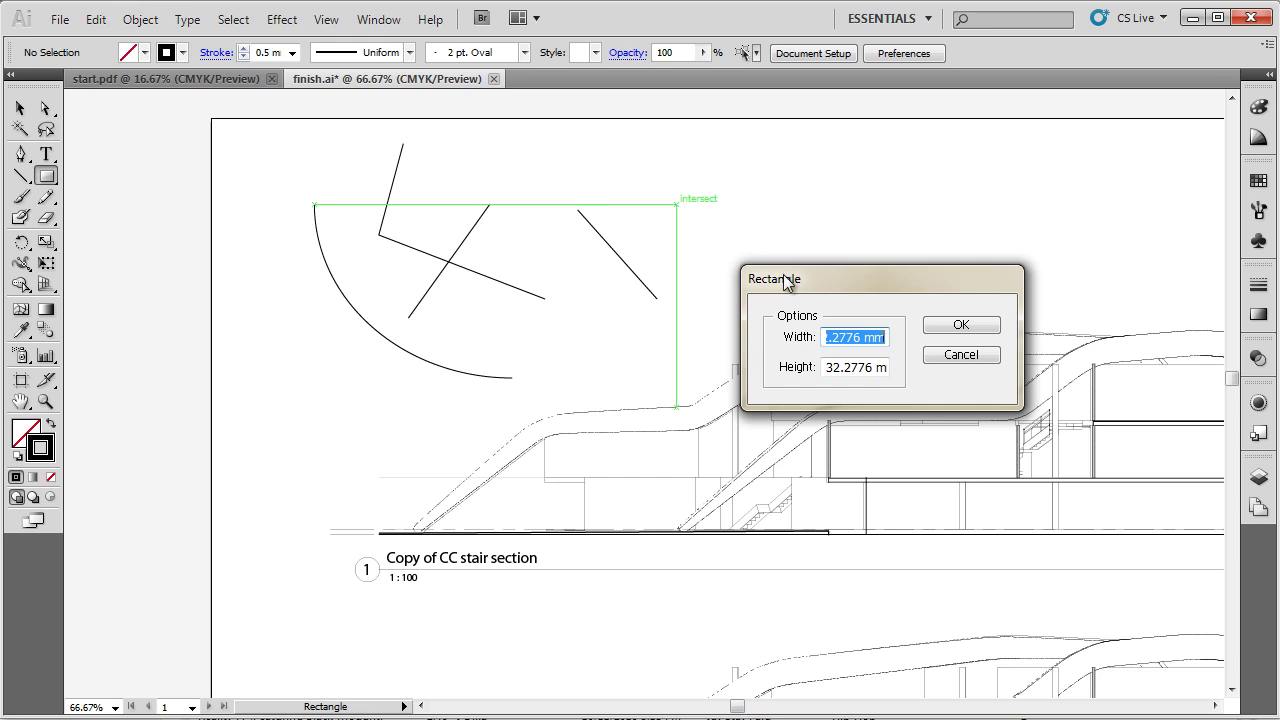
pyautogui.doubleClick(850, 337)
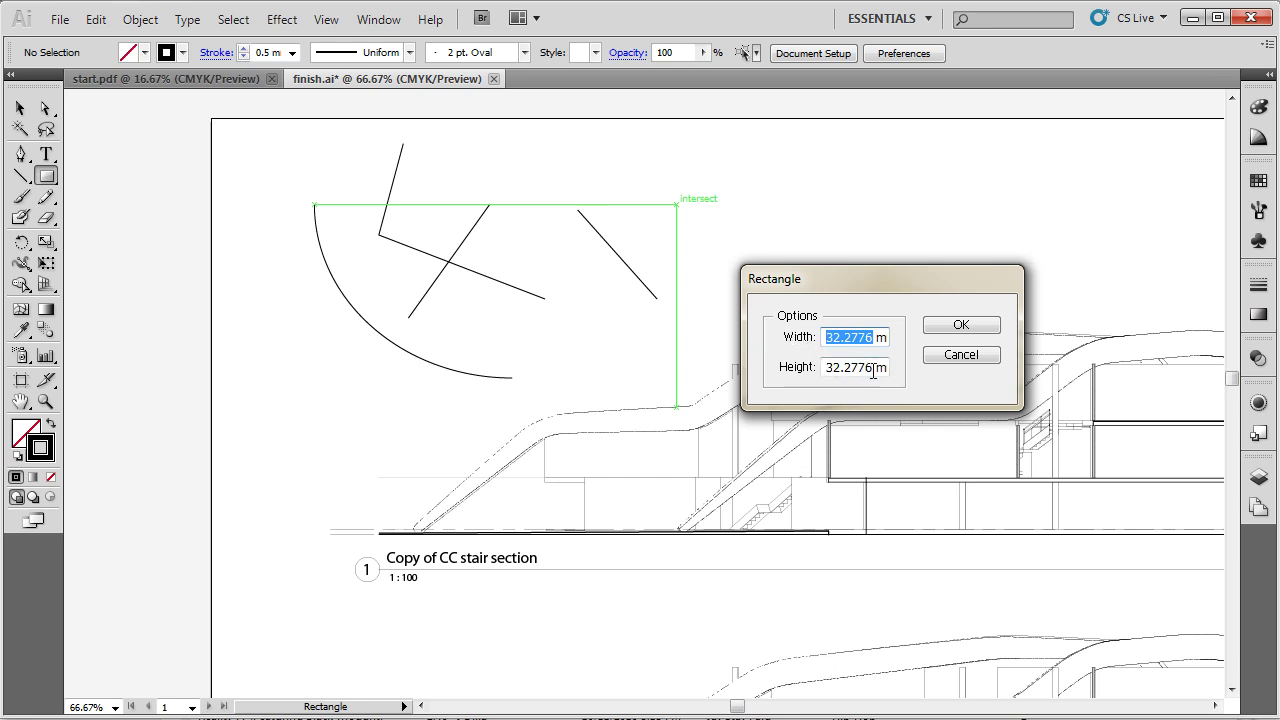
pyautogui.press('Return')
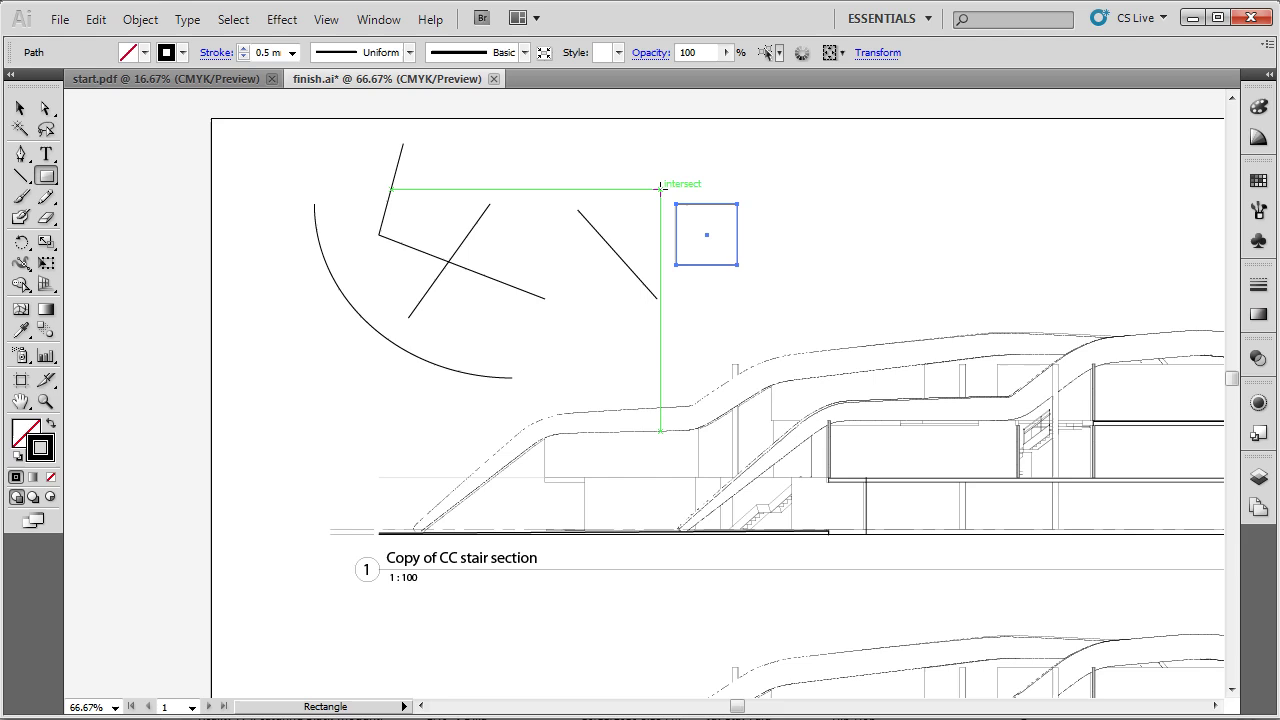
# Step: Show the rulers along the edges of the drawing area
pyautogui.click(326, 19)
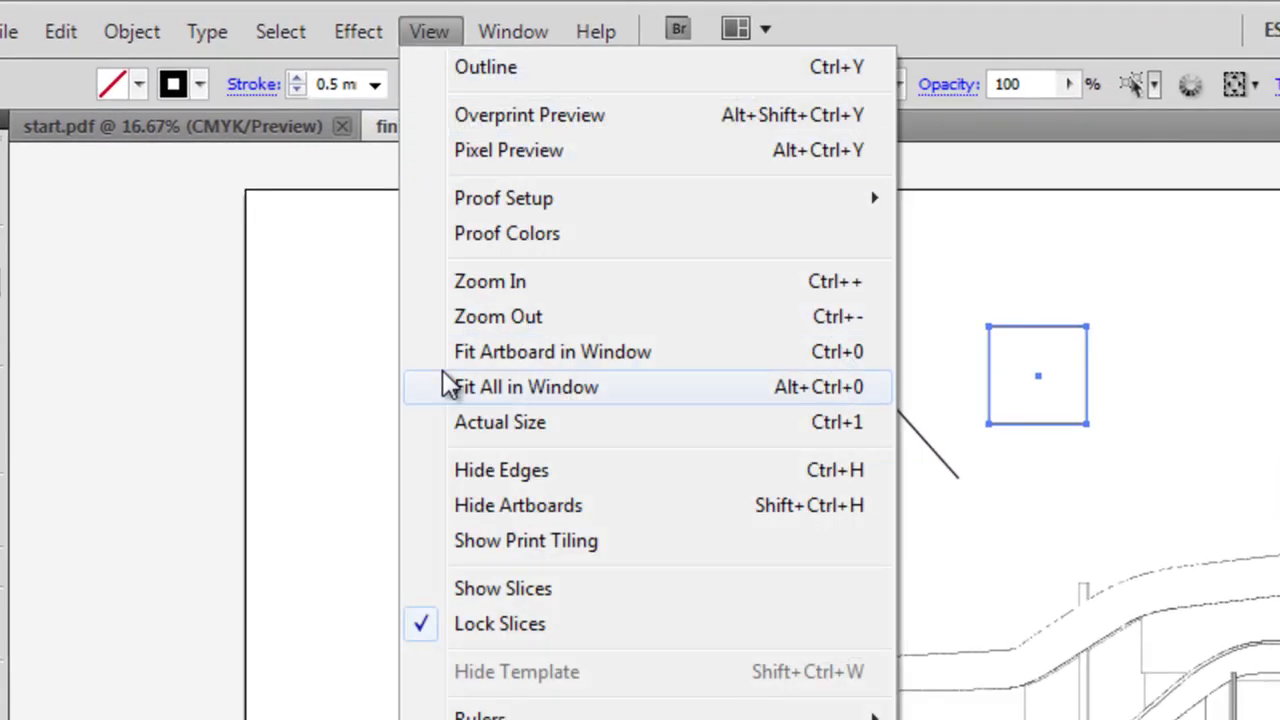
pyautogui.moveTo(495, 715)
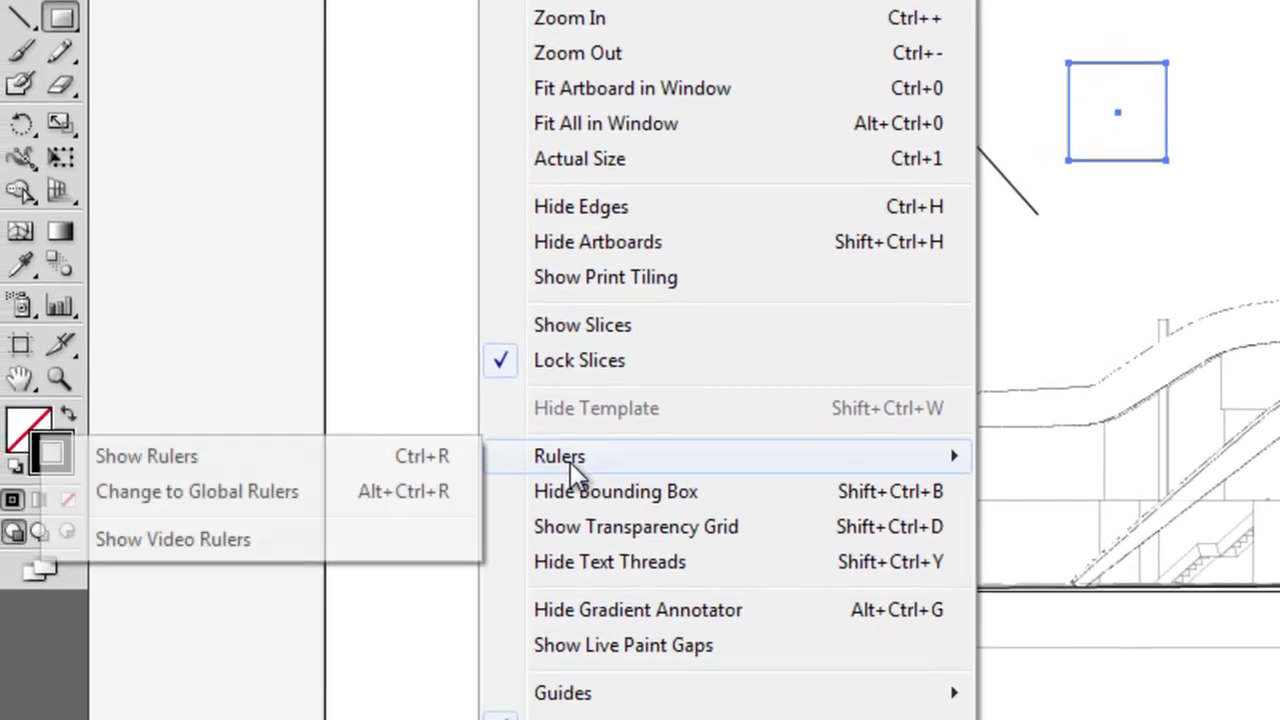
pyautogui.click(460, 412)
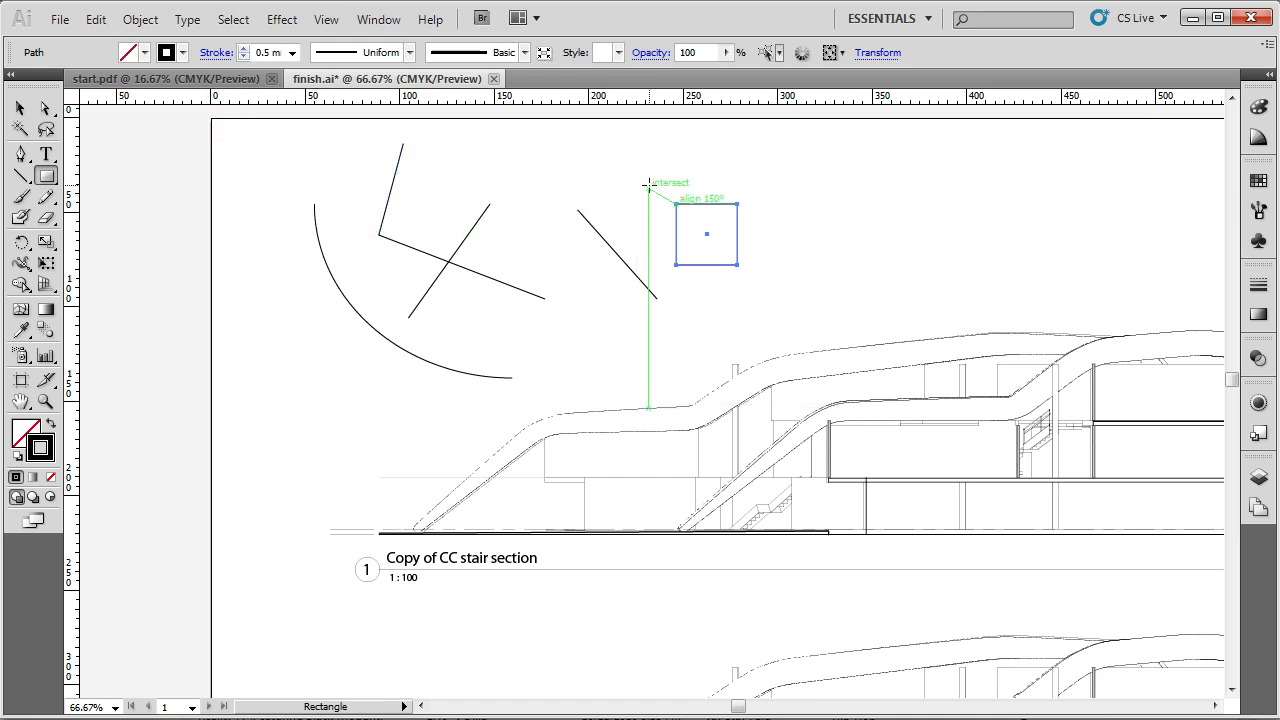
# Step: Delete the square, and draw a rising diagonal line freehand in its place with the Line Segment tool
pyautogui.press('Delete')
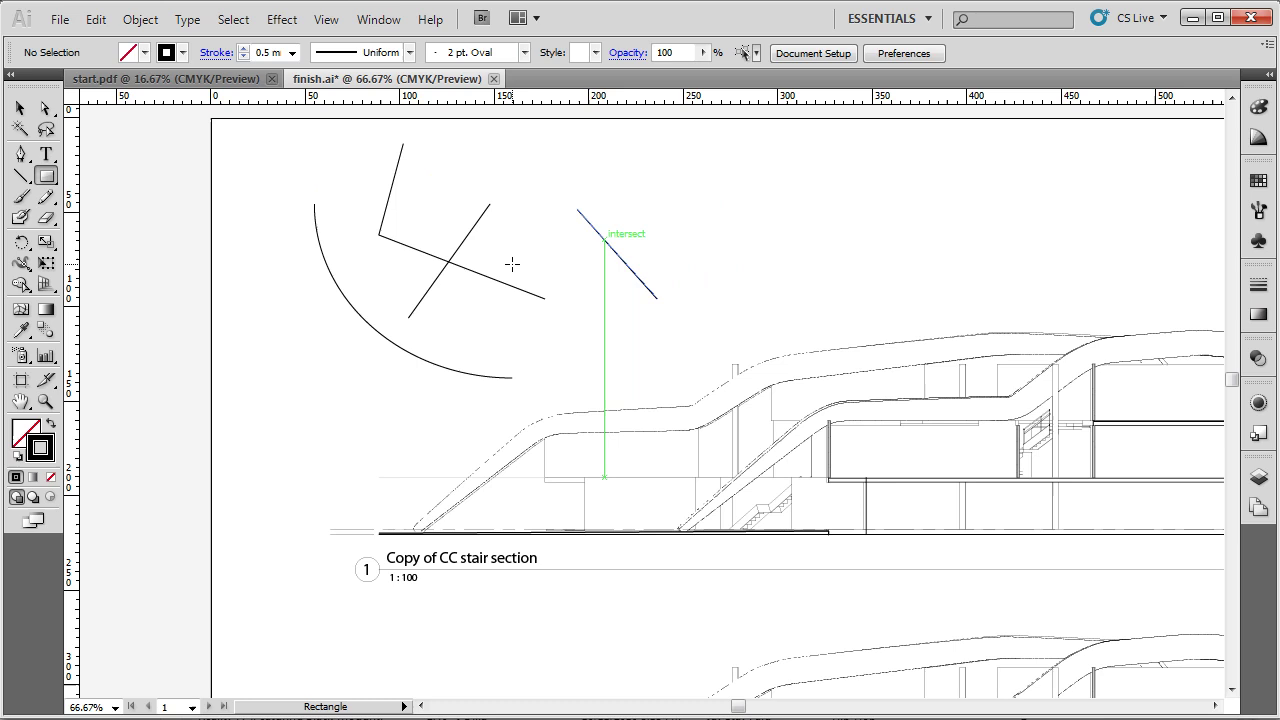
pyautogui.click(22, 176)
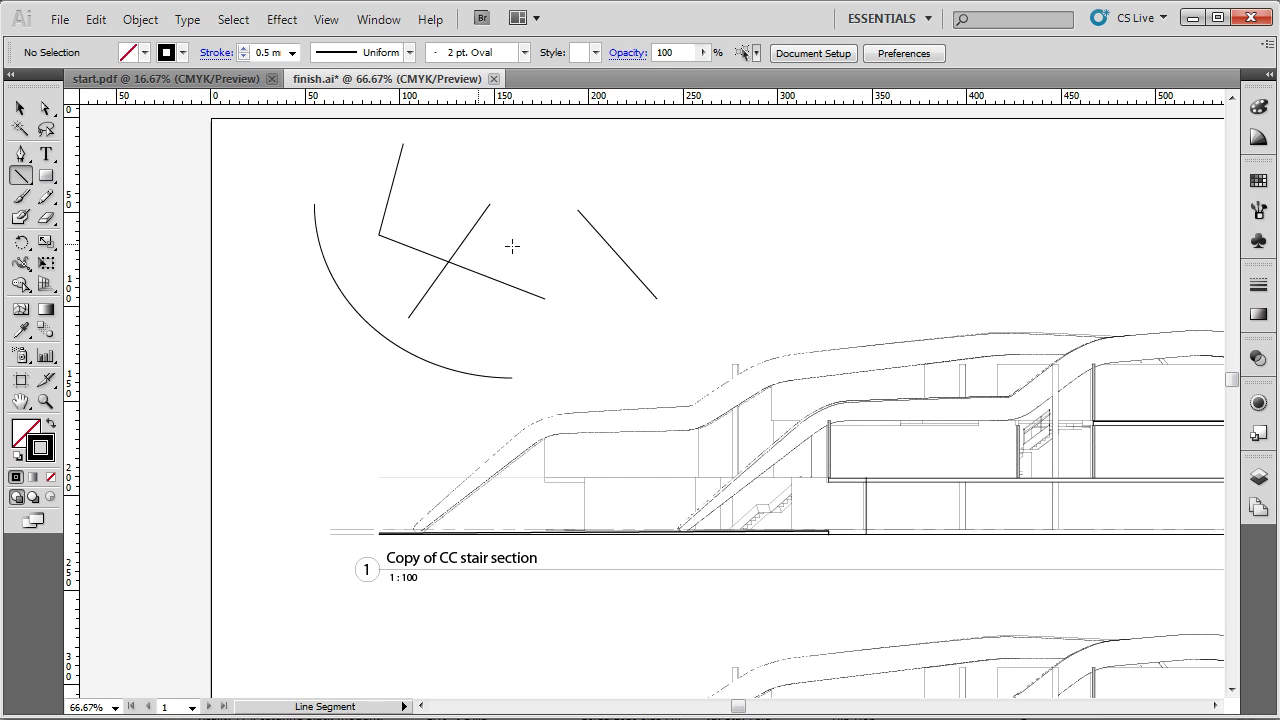
pyautogui.moveTo(689, 226)
pyautogui.mouseDown()
pyautogui.moveTo(796, 286)
pyautogui.moveTo(814, 263)
pyautogui.moveTo(814, 171)
pyautogui.moveTo(823, 220)
pyautogui.moveTo(808, 297)
pyautogui.moveTo(720, 340)
pyautogui.moveTo(597, 329)
pyautogui.moveTo(525, 245)
pyautogui.moveTo(543, 162)
pyautogui.moveTo(686, 148)
pyautogui.moveTo(771, 194)
pyautogui.moveTo(778, 270)
pyautogui.moveTo(791, 251)
pyautogui.moveTo(971, 243)
pyautogui.moveTo(901, 240)
pyautogui.moveTo(903, 157)
pyautogui.moveTo(808, 158)
pyautogui.mouseUp()
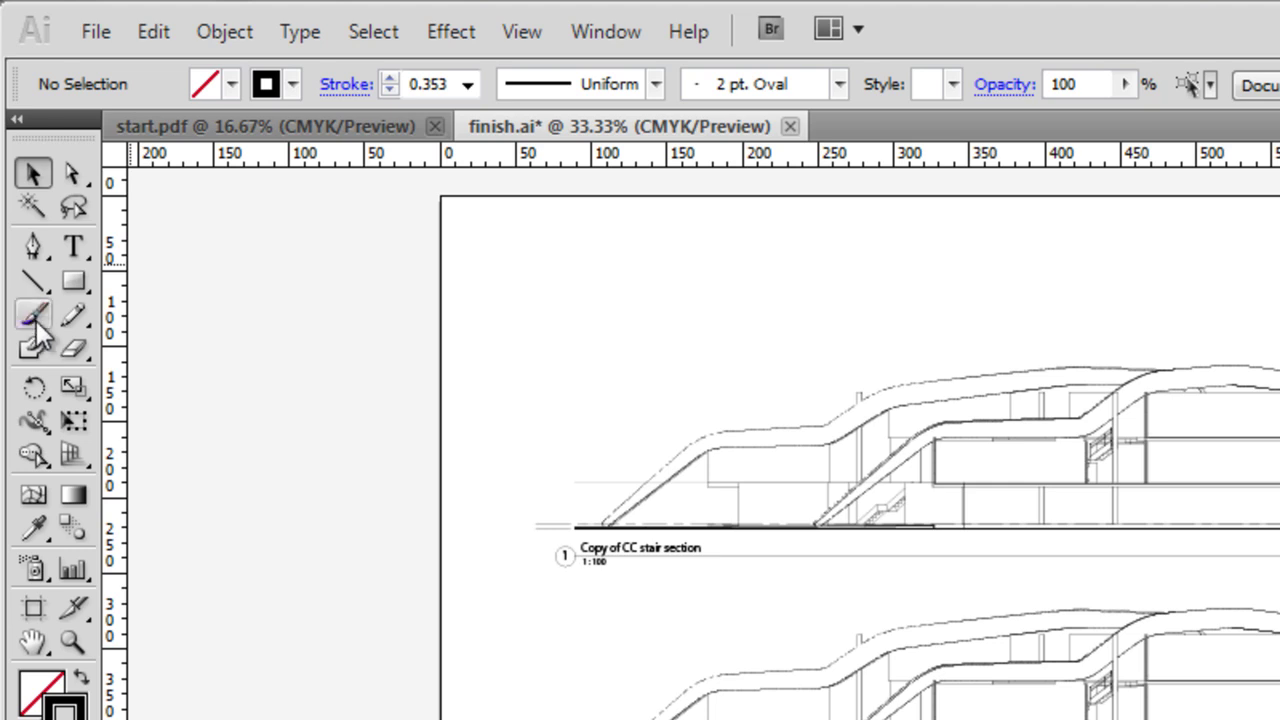
# Step: Sketch a long-haired walking figure between the column and the thick wall beside the stair, using the Paintbrush with the 2 pt. Oval brush
pyautogui.click(30, 284)
pyautogui.click(36, 314)
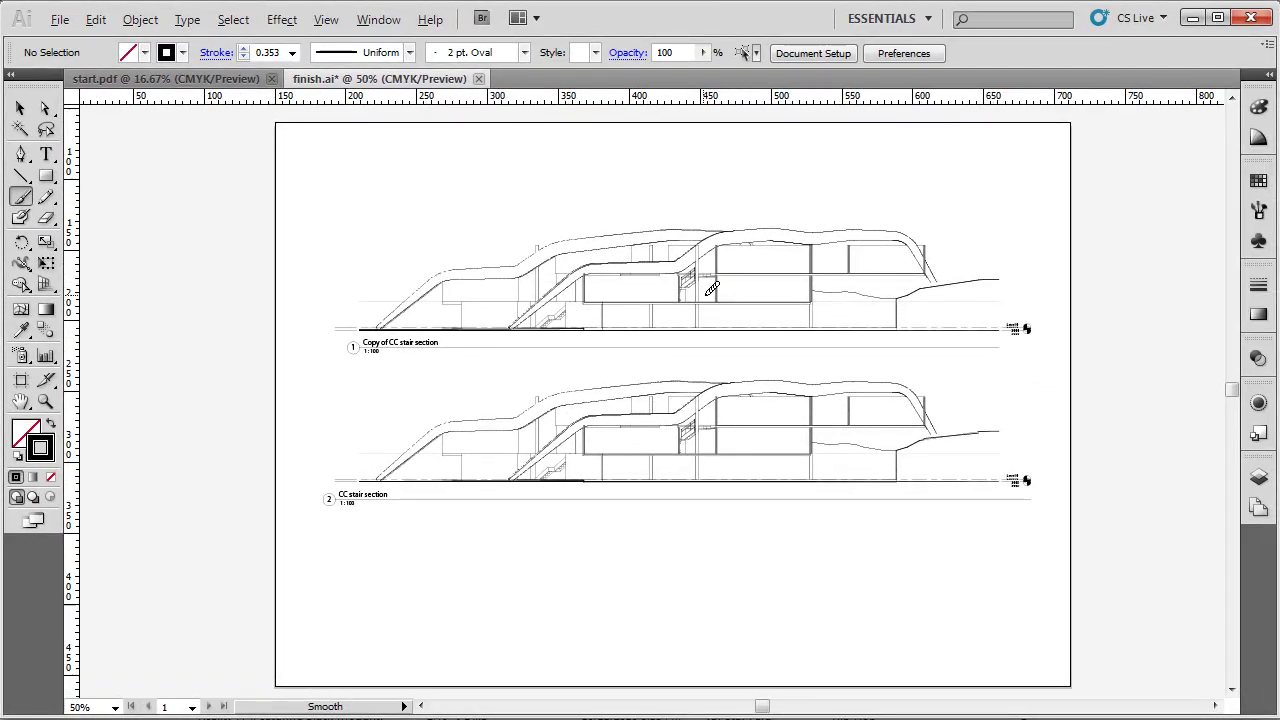
pyautogui.scroll(6, 711, 289)
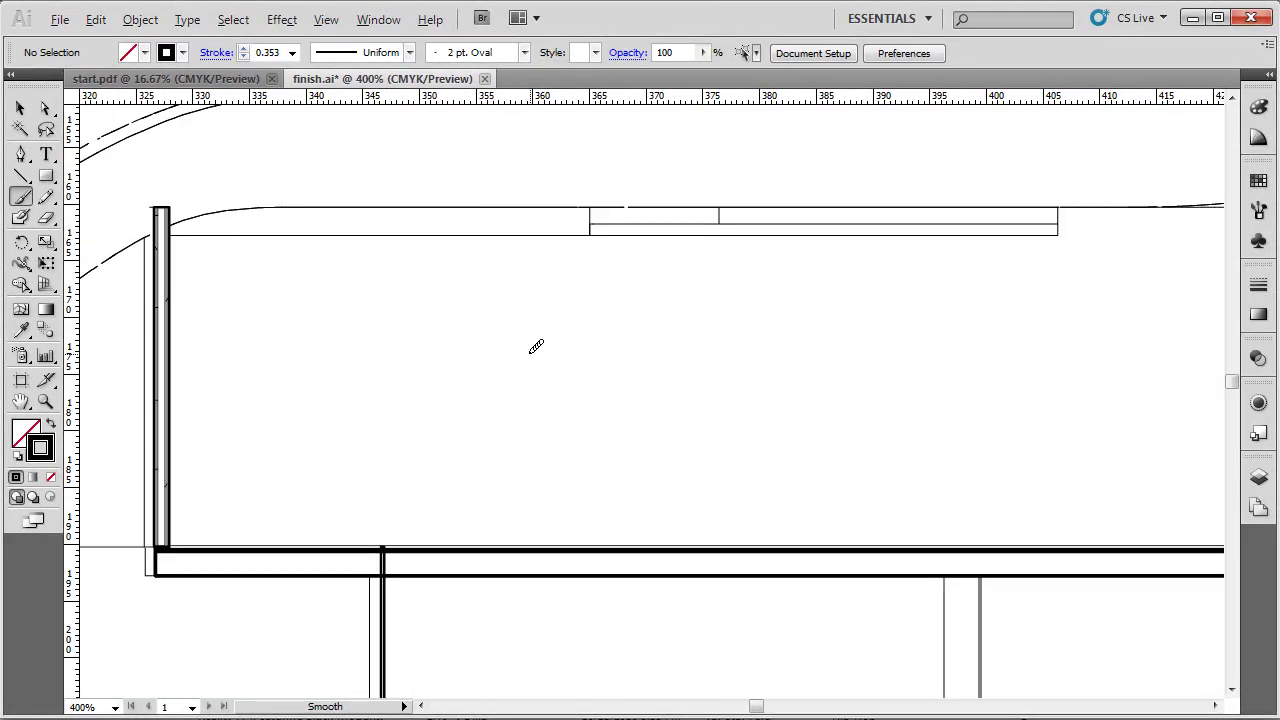
pyautogui.scroll(-1, 478, 316)
pyautogui.scroll(-1, 432, 278)
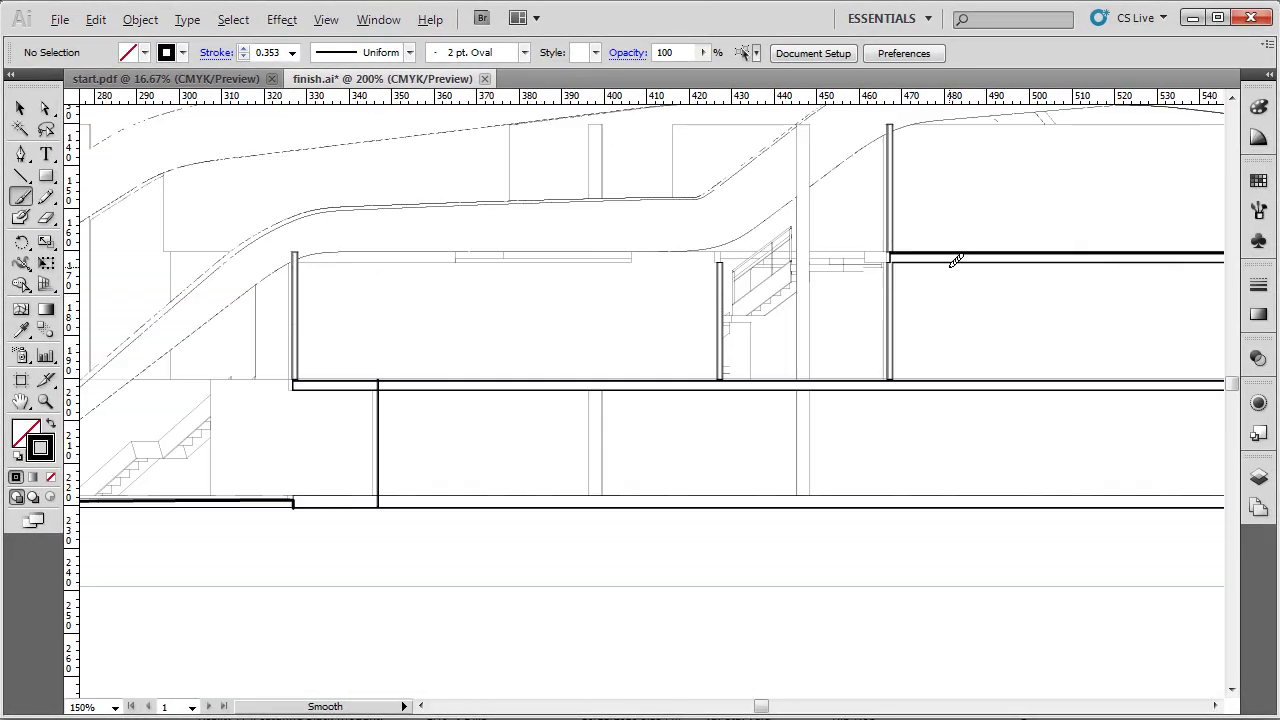
pyautogui.scroll(1, 892, 272)
pyautogui.scroll(1, 662, 326)
pyautogui.press('alt')
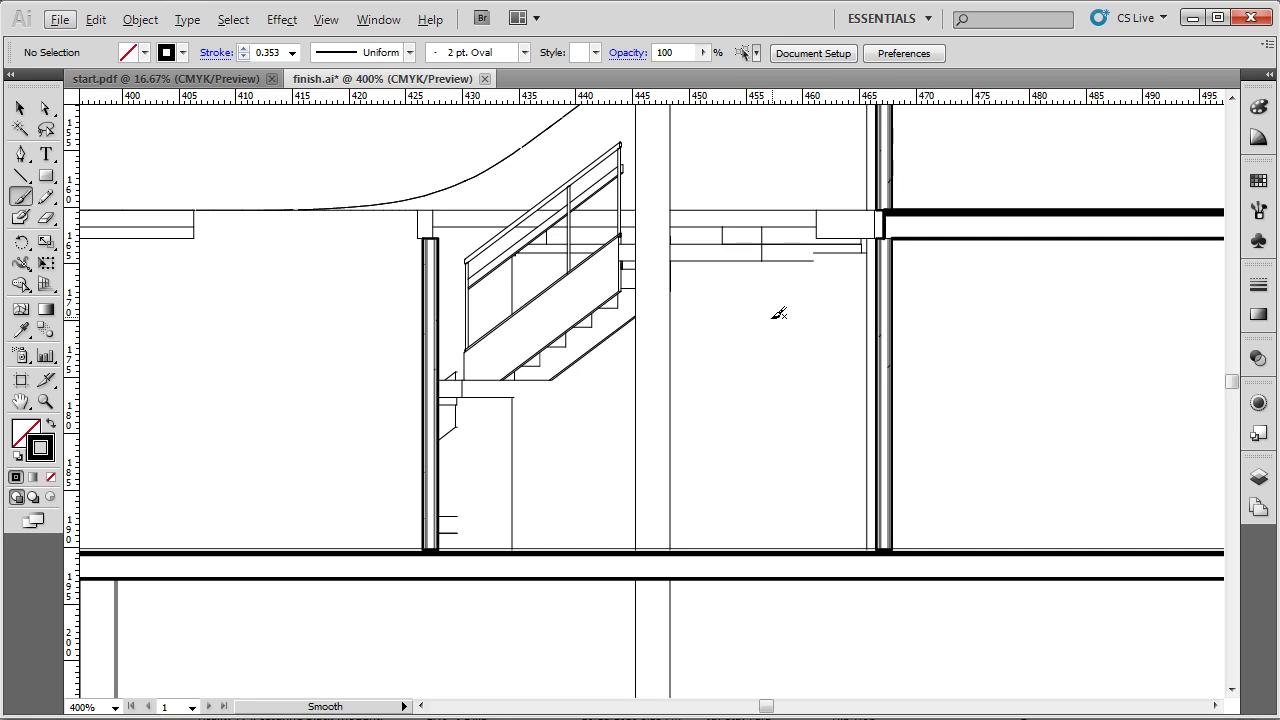
pyautogui.moveTo(764, 292)
pyautogui.mouseDown()
pyautogui.moveTo(742, 314)
pyautogui.moveTo(764, 307)
pyautogui.moveTo(760, 295)
pyautogui.moveTo(761, 359)
pyautogui.moveTo(753, 329)
pyautogui.moveTo(708, 450)
pyautogui.moveTo(730, 462)
pyautogui.moveTo(724, 550)
pyautogui.mouseUp()
pyautogui.moveTo(735, 465)
pyautogui.mouseDown()
pyautogui.moveTo(748, 500)
pyautogui.moveTo(797, 541)
pyautogui.moveTo(782, 405)
pyautogui.moveTo(742, 293)
pyautogui.moveTo(771, 302)
pyautogui.moveTo(724, 314)
pyautogui.moveTo(786, 308)
pyautogui.moveTo(704, 376)
pyautogui.moveTo(730, 380)
pyautogui.mouseUp()
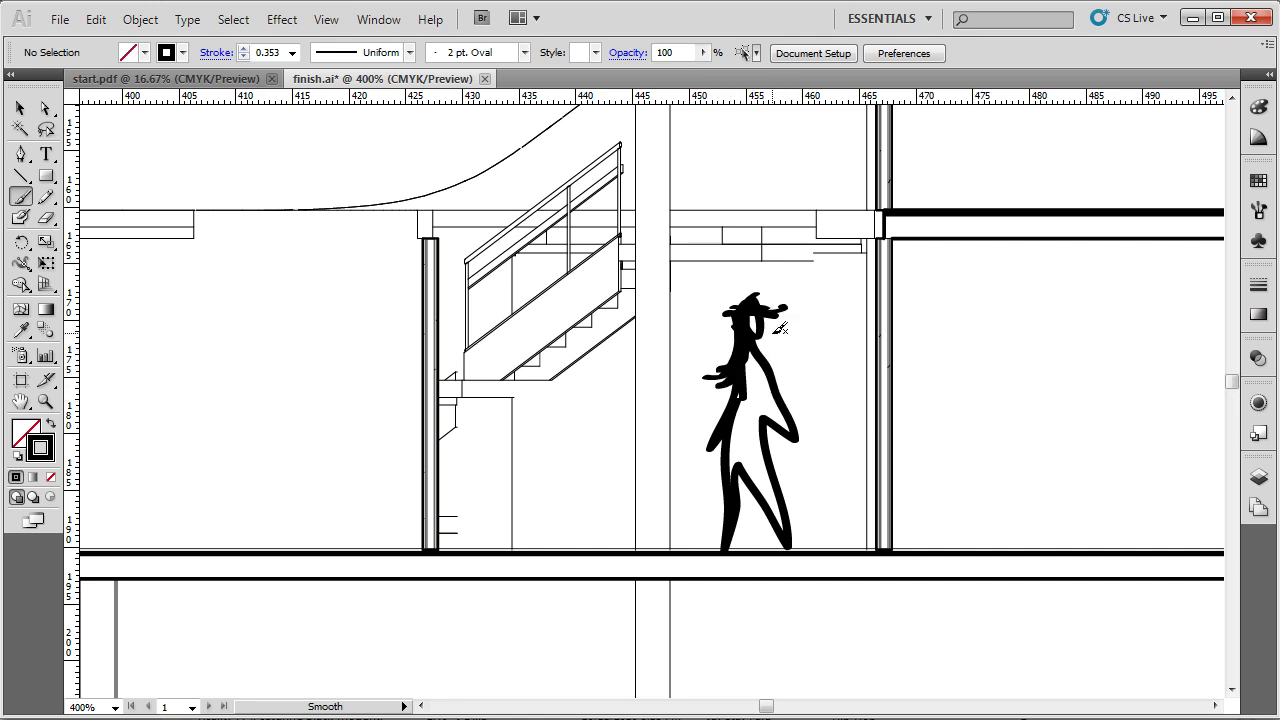
pyautogui.moveTo(779, 328)
pyautogui.mouseDown()
pyautogui.moveTo(786, 370)
pyautogui.moveTo(766, 344)
pyautogui.mouseUp()
# Step: Sketch a second, stooping figure about 20 mm tall on the floor to the right of the thick wall with the Paintbrush
pyautogui.moveTo(1006, 326)
pyautogui.mouseDown()
pyautogui.moveTo(969, 413)
pyautogui.moveTo(996, 404)
pyautogui.moveTo(979, 547)
pyautogui.moveTo(1027, 484)
pyautogui.moveTo(1081, 535)
pyautogui.moveTo(1094, 527)
pyautogui.moveTo(1071, 427)
pyautogui.moveTo(1002, 334)
pyautogui.mouseUp()
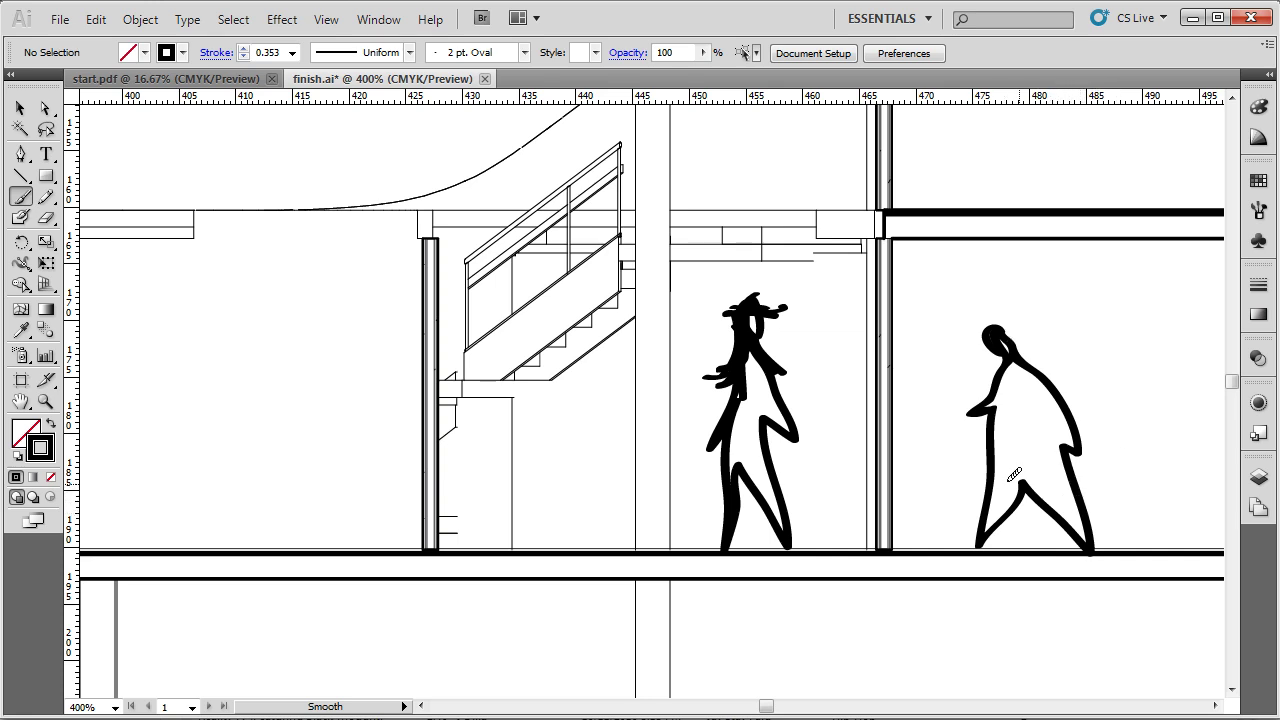
pyautogui.scroll(-3, 1040, 470)
pyautogui.scroll(3, 799, 427)
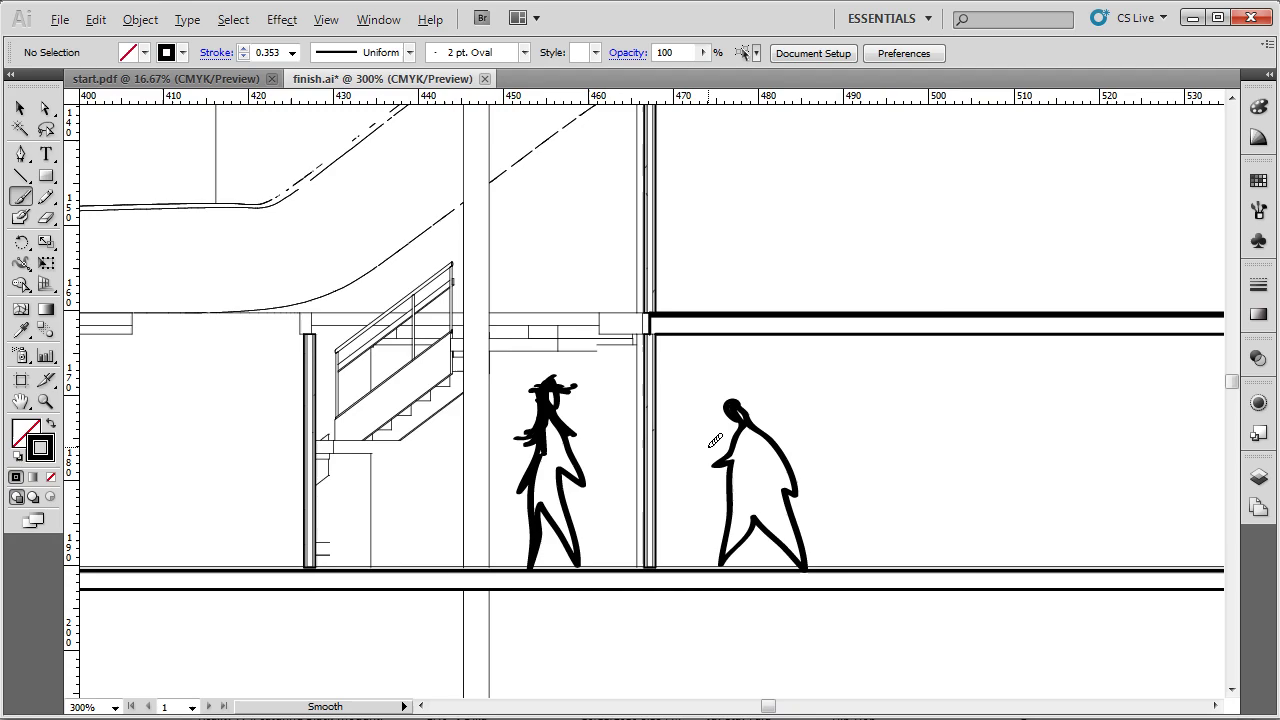
# Step: Examine the path and anchor points of the stooping figure with the Direct Selection tool, and deselect it
pyautogui.scroll(1, 752, 462)
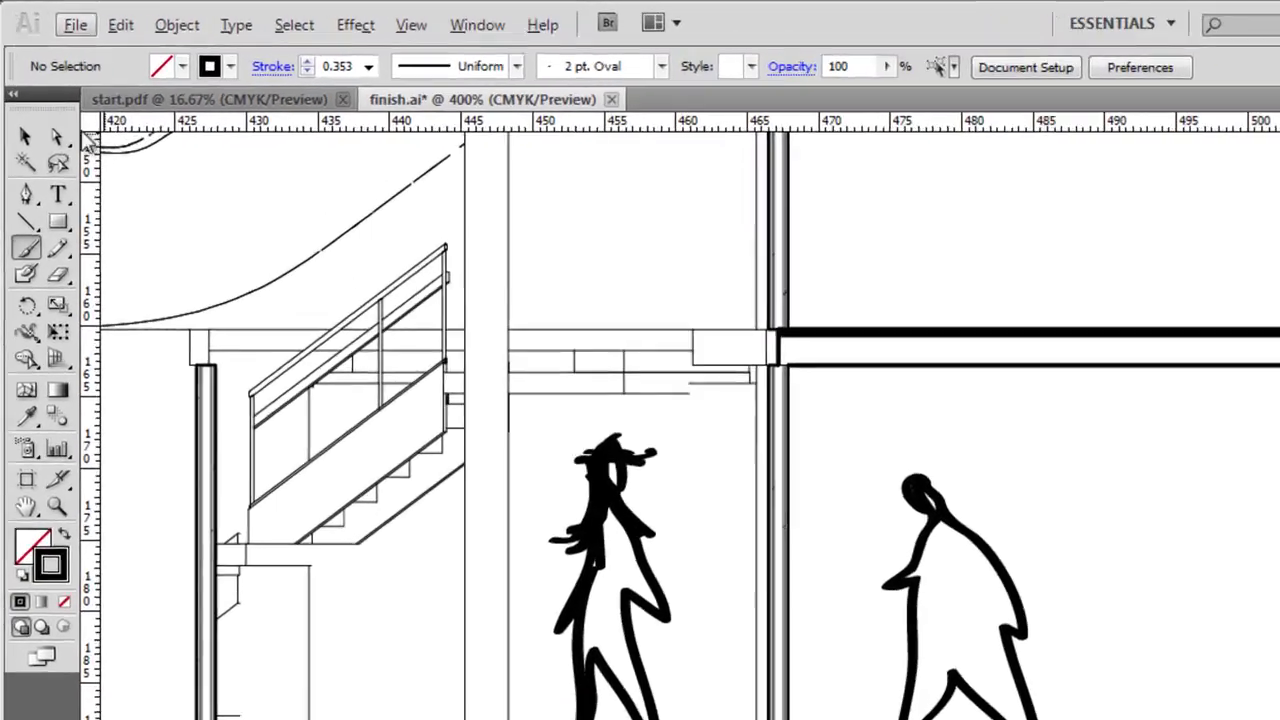
pyautogui.press('a')
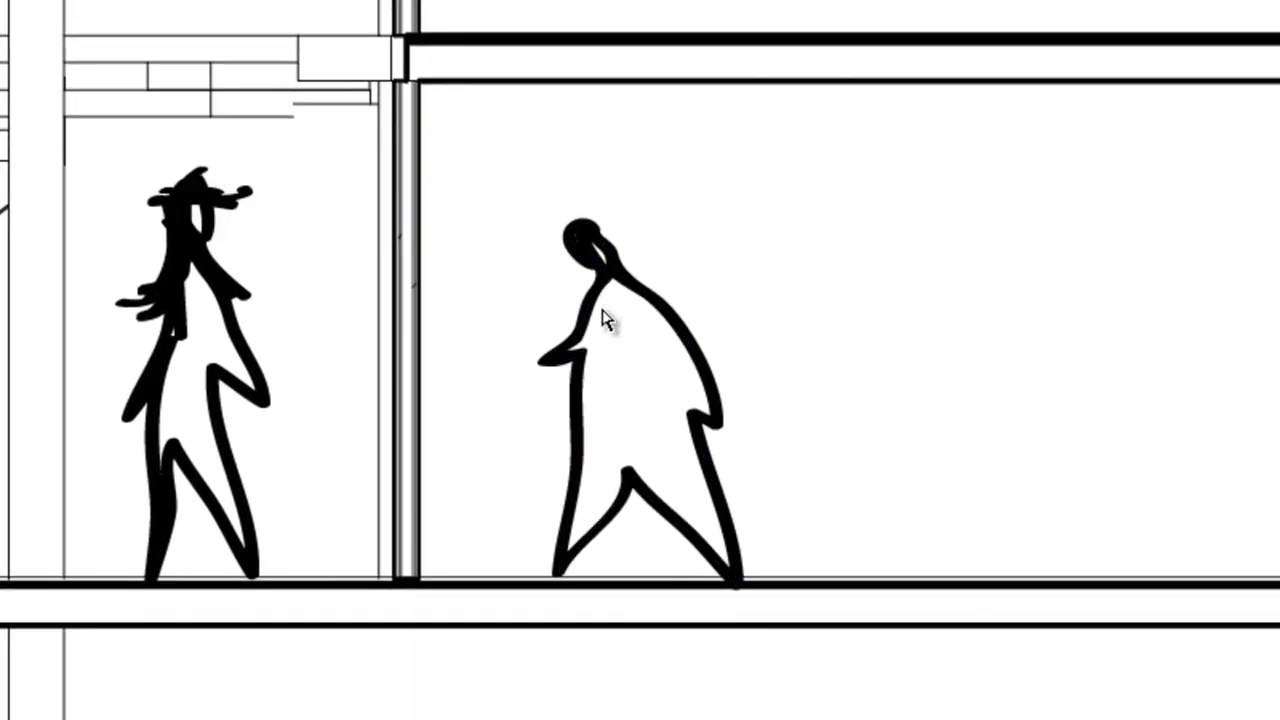
pyautogui.click(590, 326)
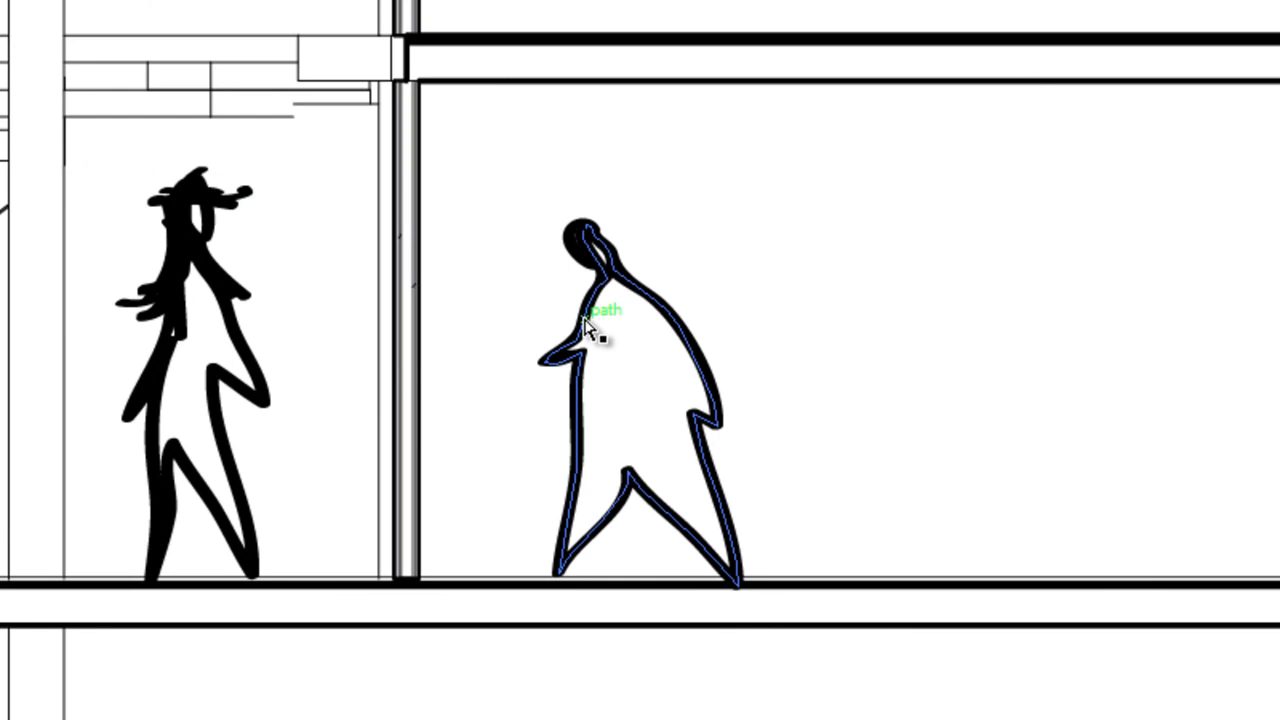
pyautogui.click(587, 255)
pyautogui.click(580, 345)
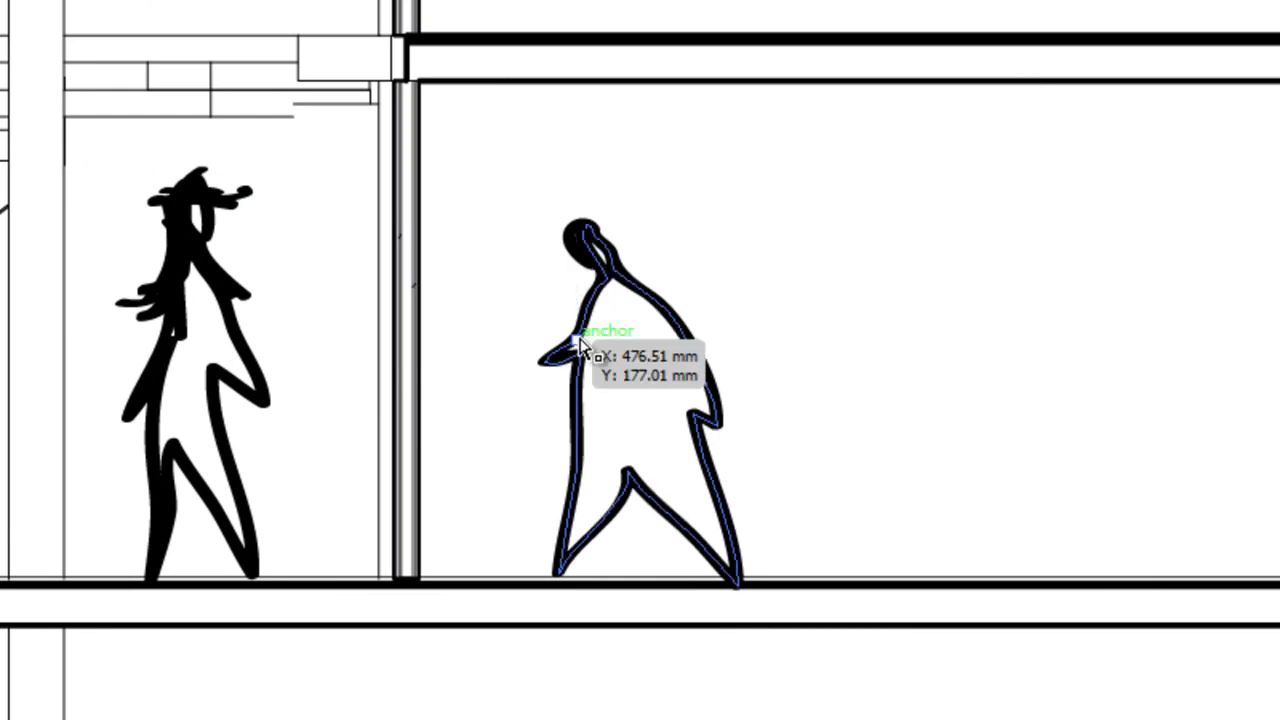
pyautogui.scroll(2, 580, 345)
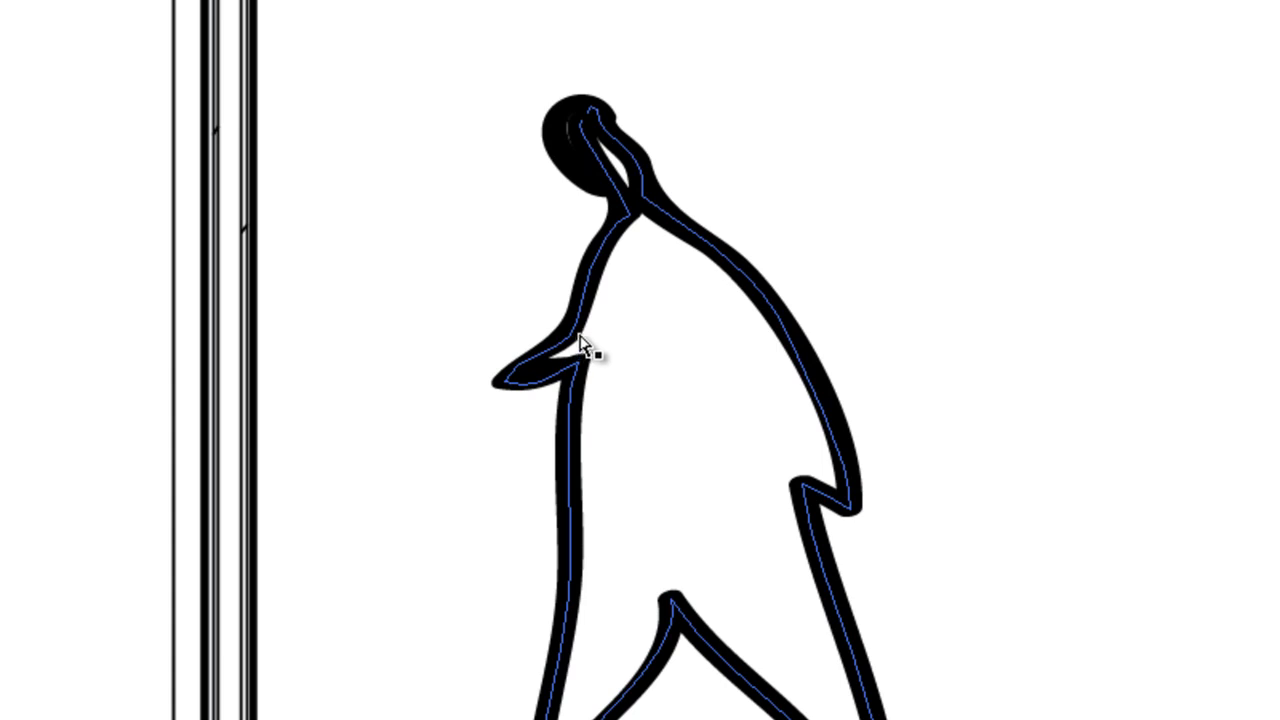
pyautogui.click(581, 330)
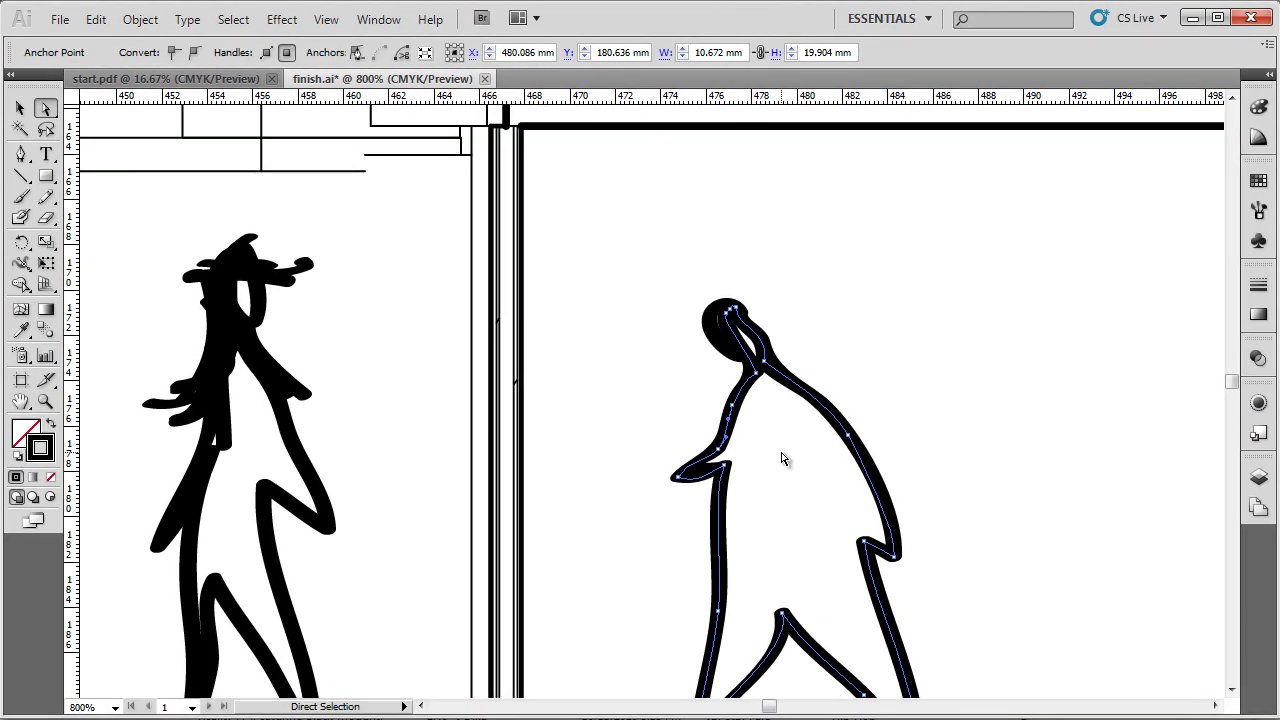
pyautogui.click(783, 459)
# Step: Select the stooping figure's whole body path with the Selection tool to view its stroke and bounding box, and deselect it
pyautogui.click(19, 109)
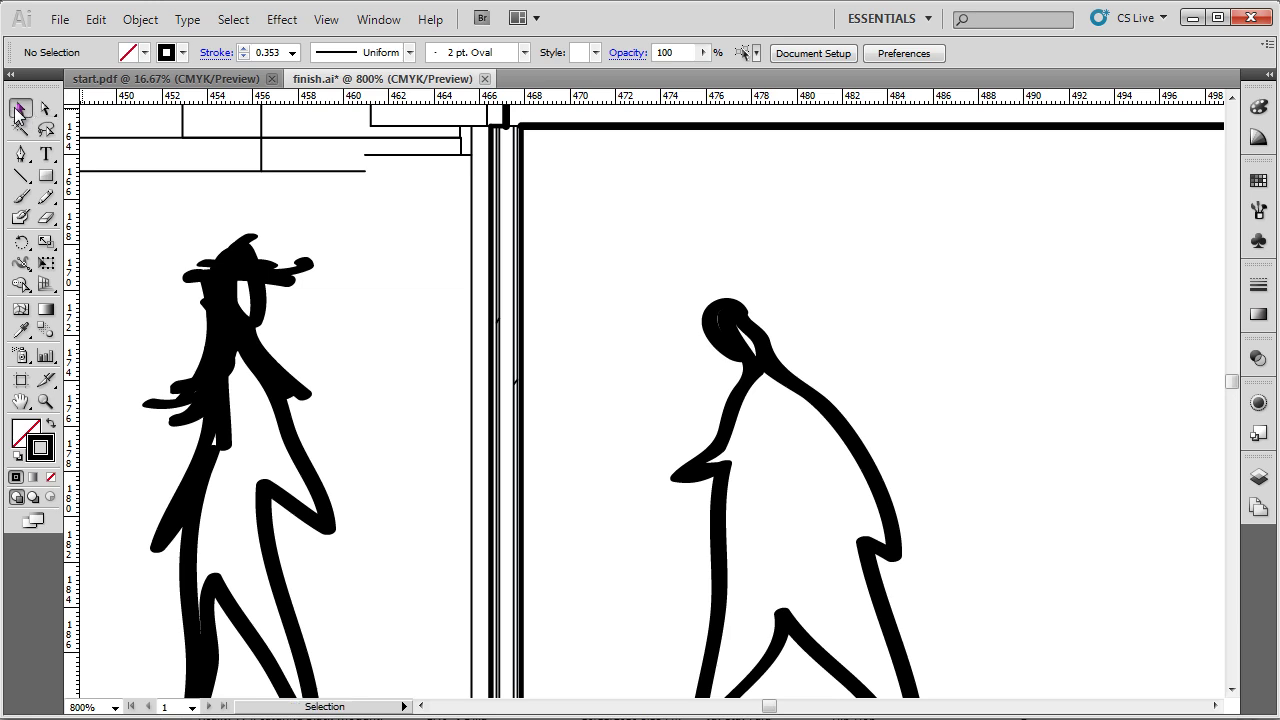
pyautogui.click(735, 418)
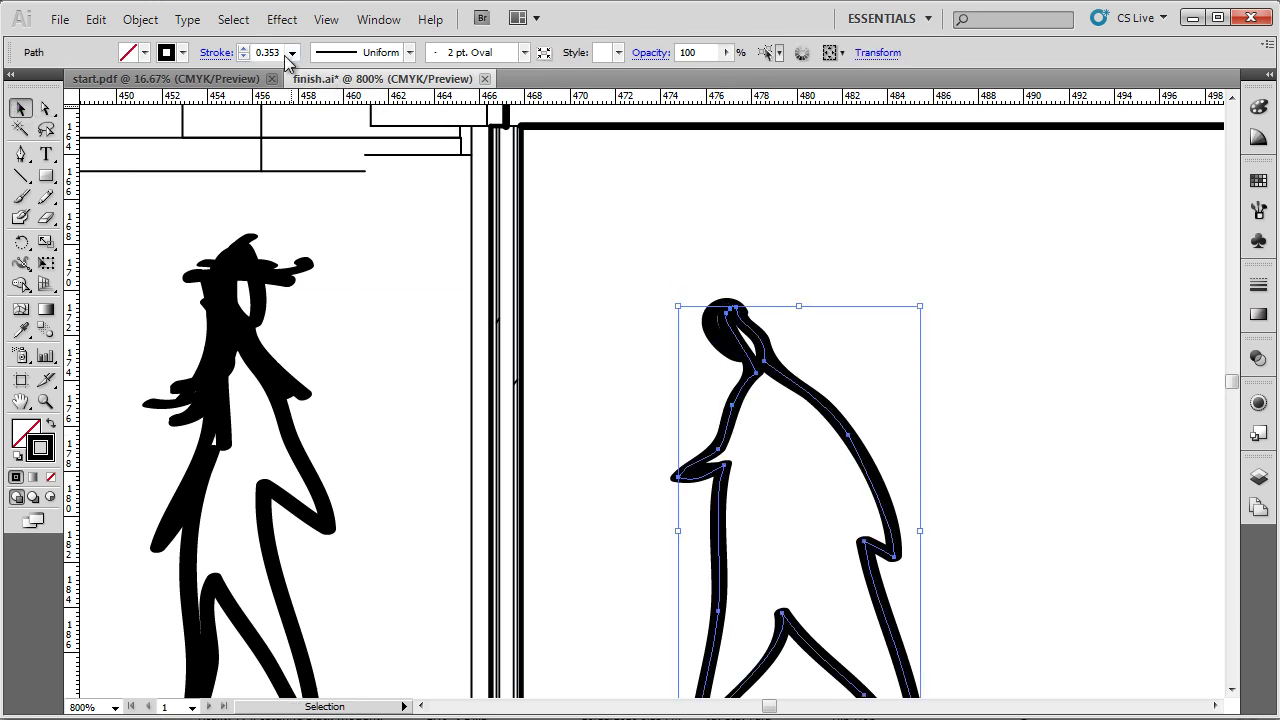
pyautogui.click(682, 253)
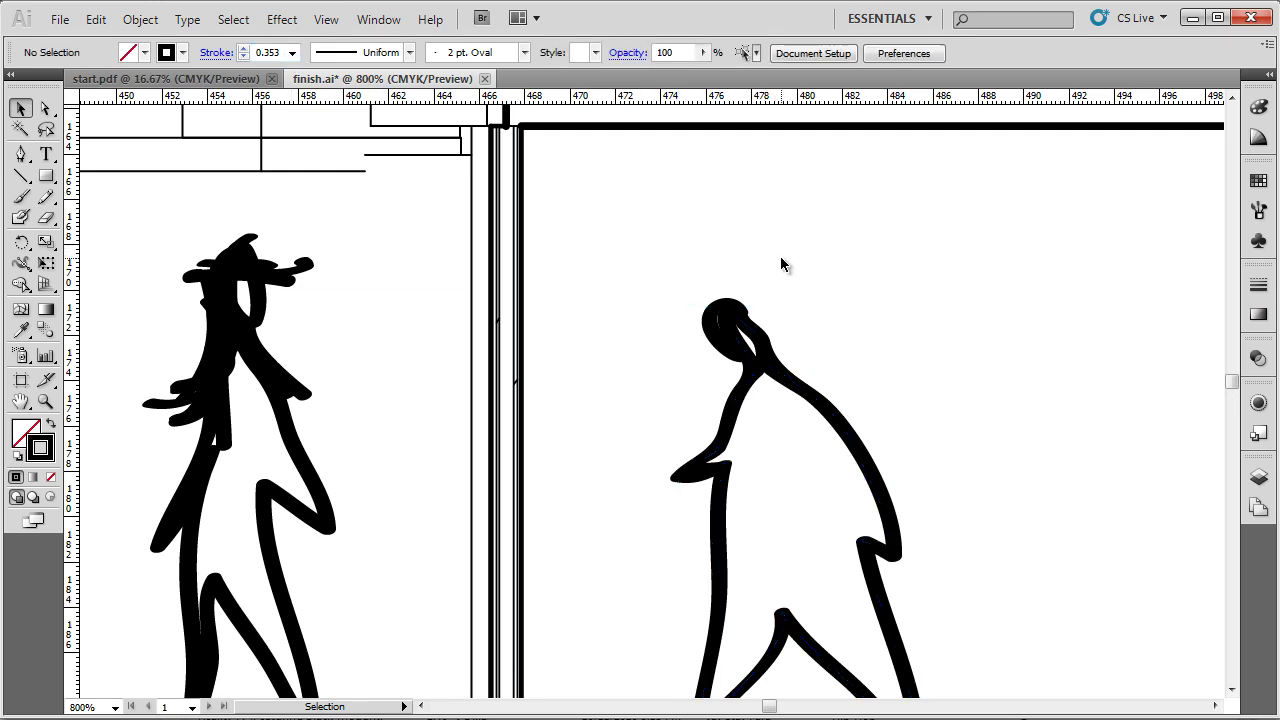
pyautogui.scroll(-1, 801, 267)
pyautogui.scroll(-1, 690, 461)
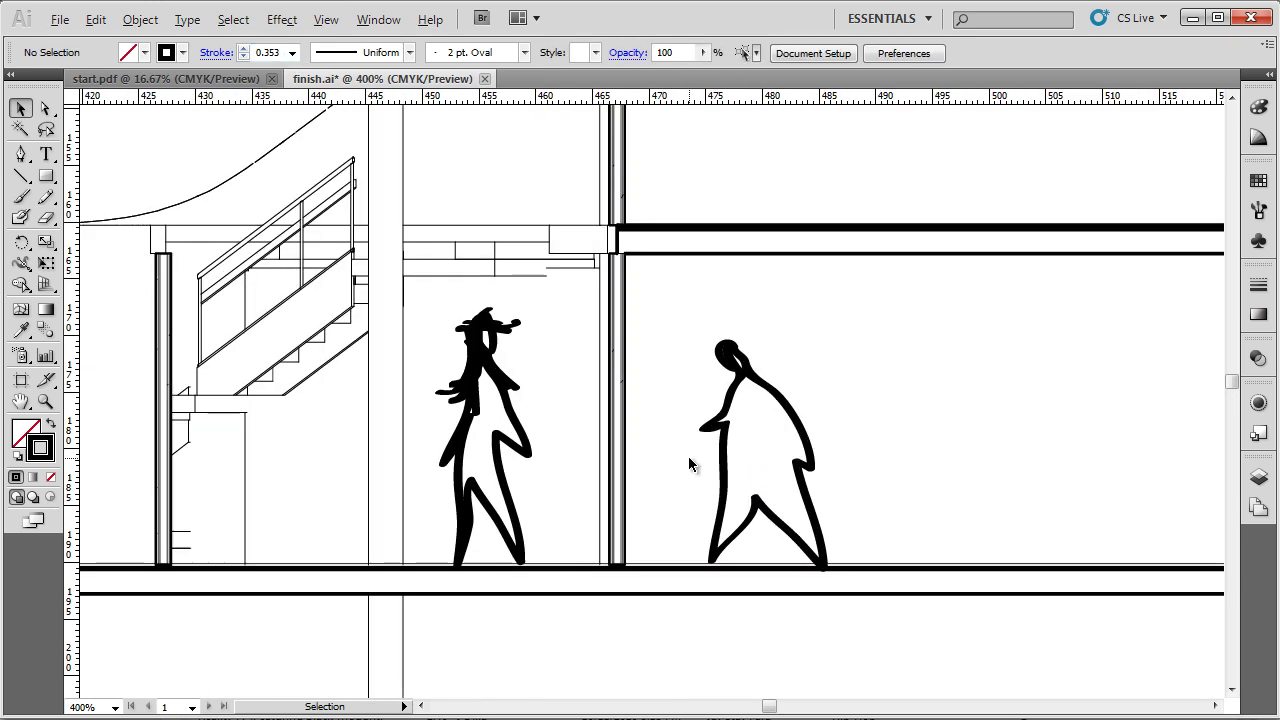
# Step: Lengthen the stooping figure's outstretched arm to the left by moving its tip and elbow anchors with the Direct Selection tool
pyautogui.scroll(3, 688, 460)
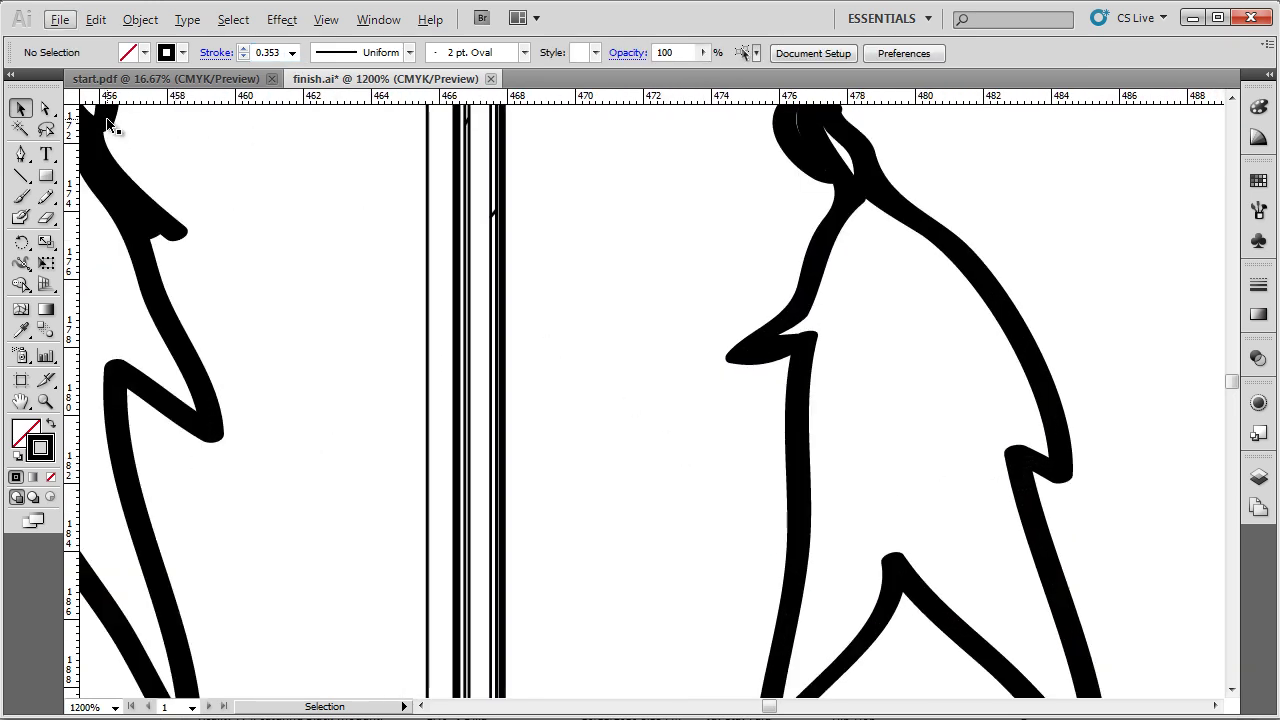
pyautogui.click(45, 107)
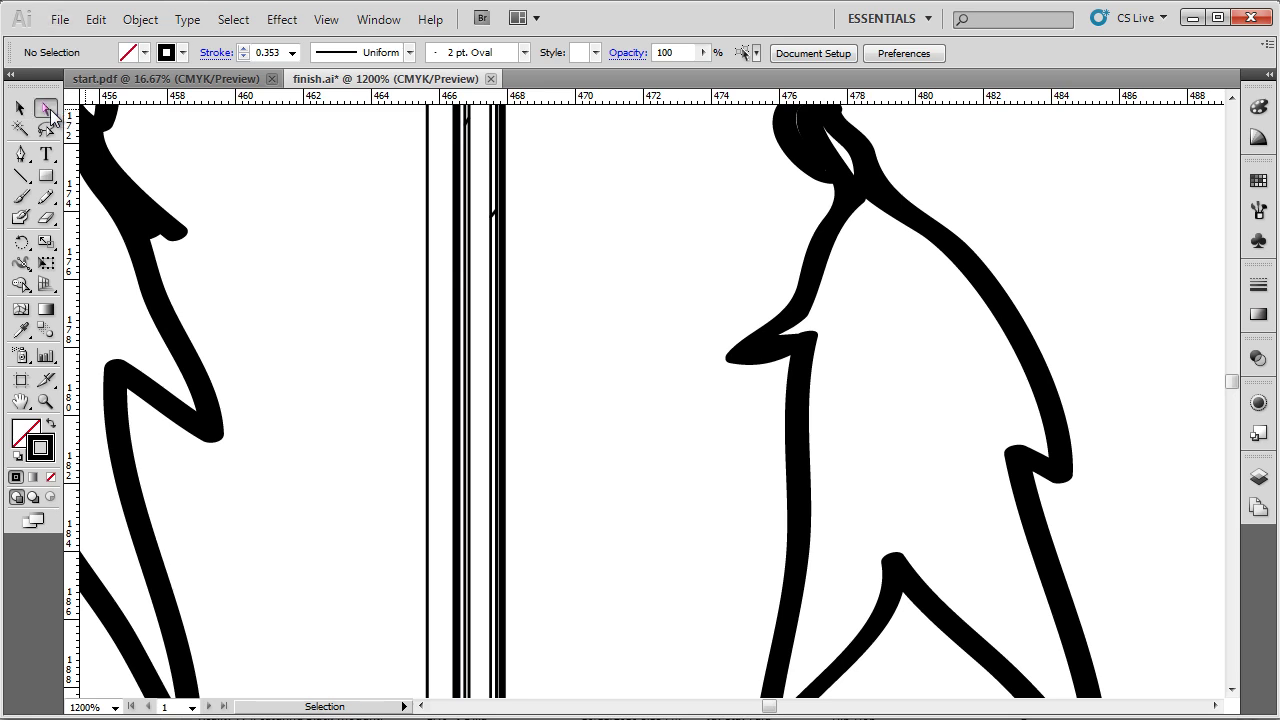
pyautogui.click(737, 359)
pyautogui.moveTo(737, 359); pyautogui.dragTo(681, 365)
pyautogui.moveTo(798, 318); pyautogui.dragTo(786, 311)
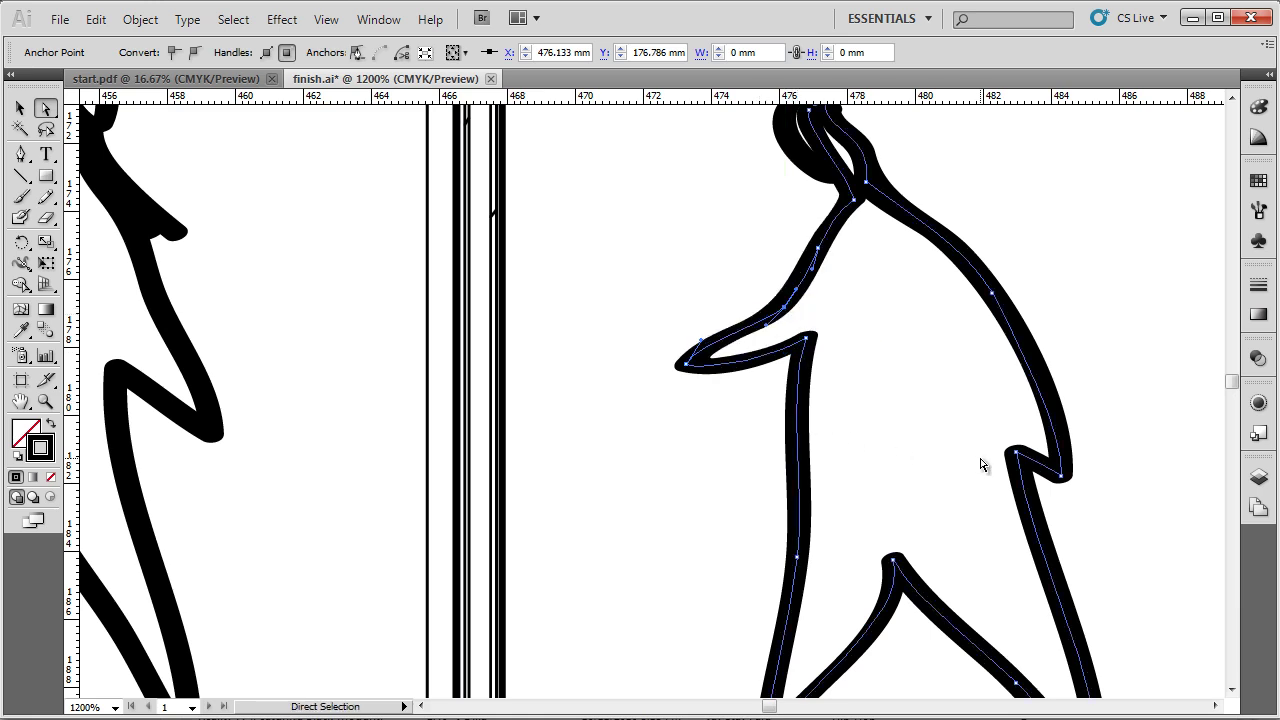
# Step: Move the inner anchor of the notch on the stooping figure's back up and left, and shift the neck anchor slightly right
pyautogui.moveTo(1015, 452); pyautogui.dragTo(1002, 432)
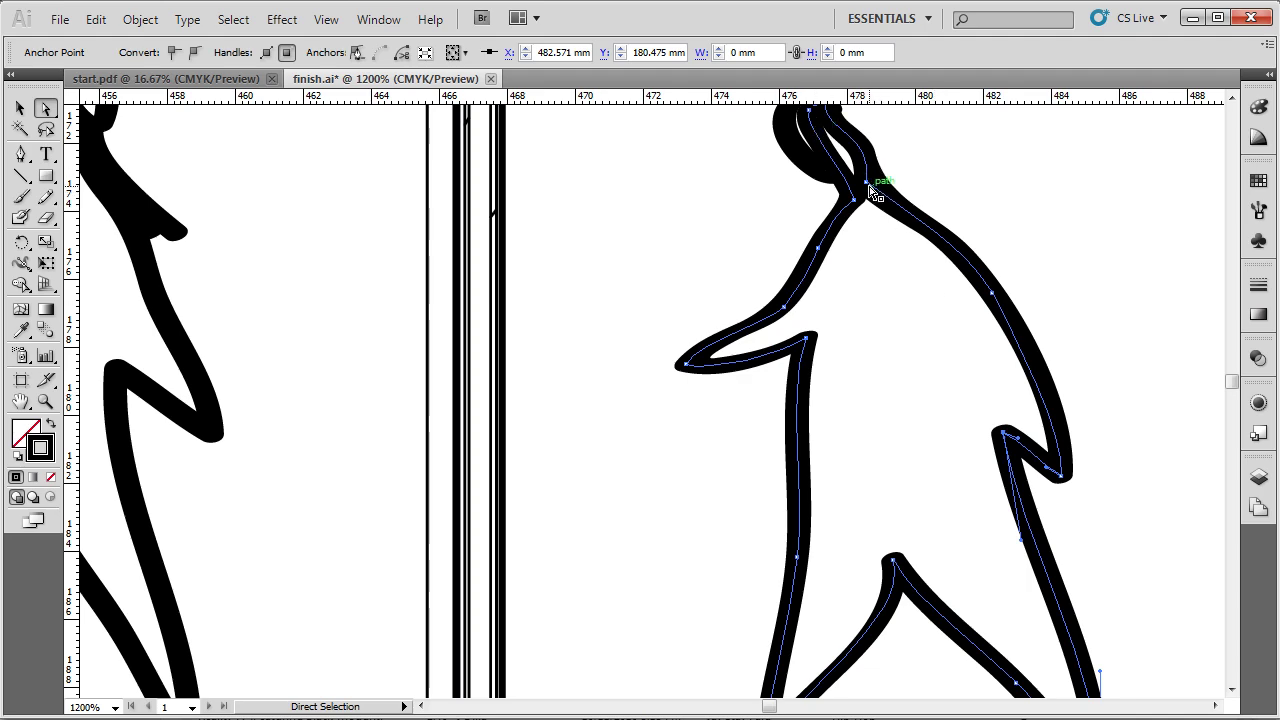
pyautogui.moveTo(869, 185); pyautogui.dragTo(886, 186)
pyautogui.click(937, 186)
pyautogui.scroll(-1, 739, 343)
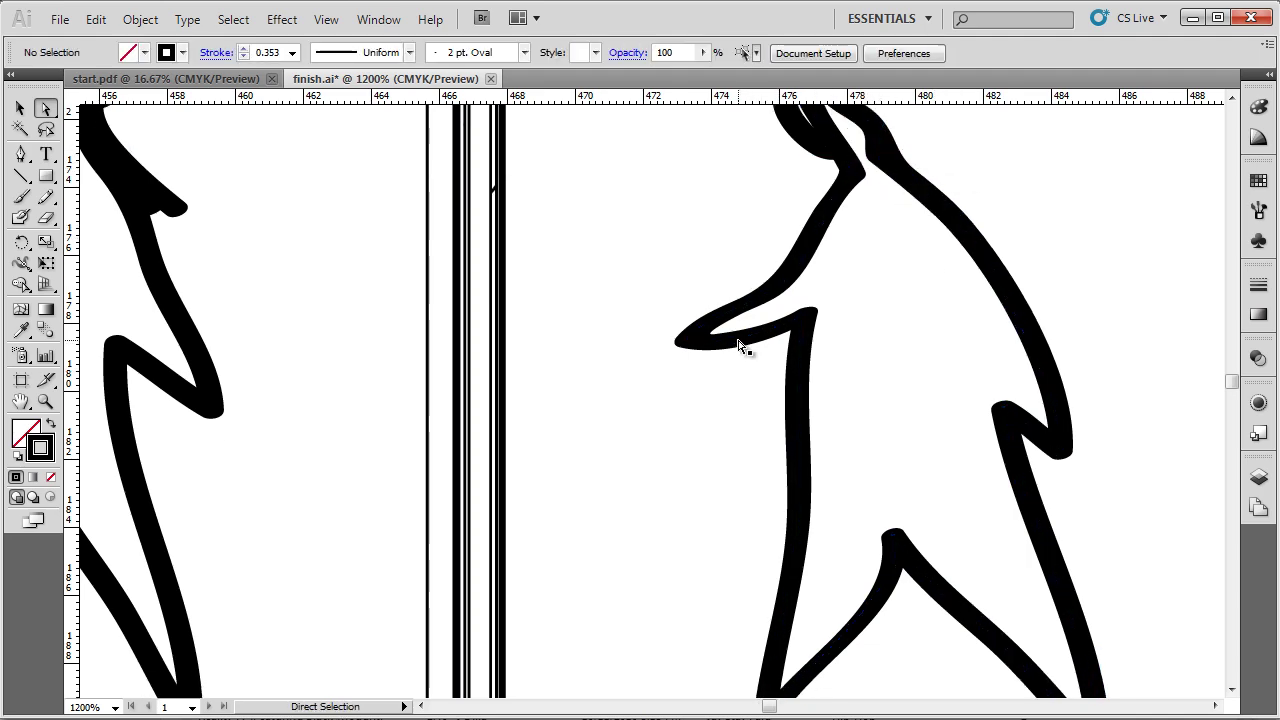
pyautogui.hotkey('ctrl', '-')
pyautogui.hotkey('ctrl', '-')
pyautogui.hotkey('ctrl', '-')
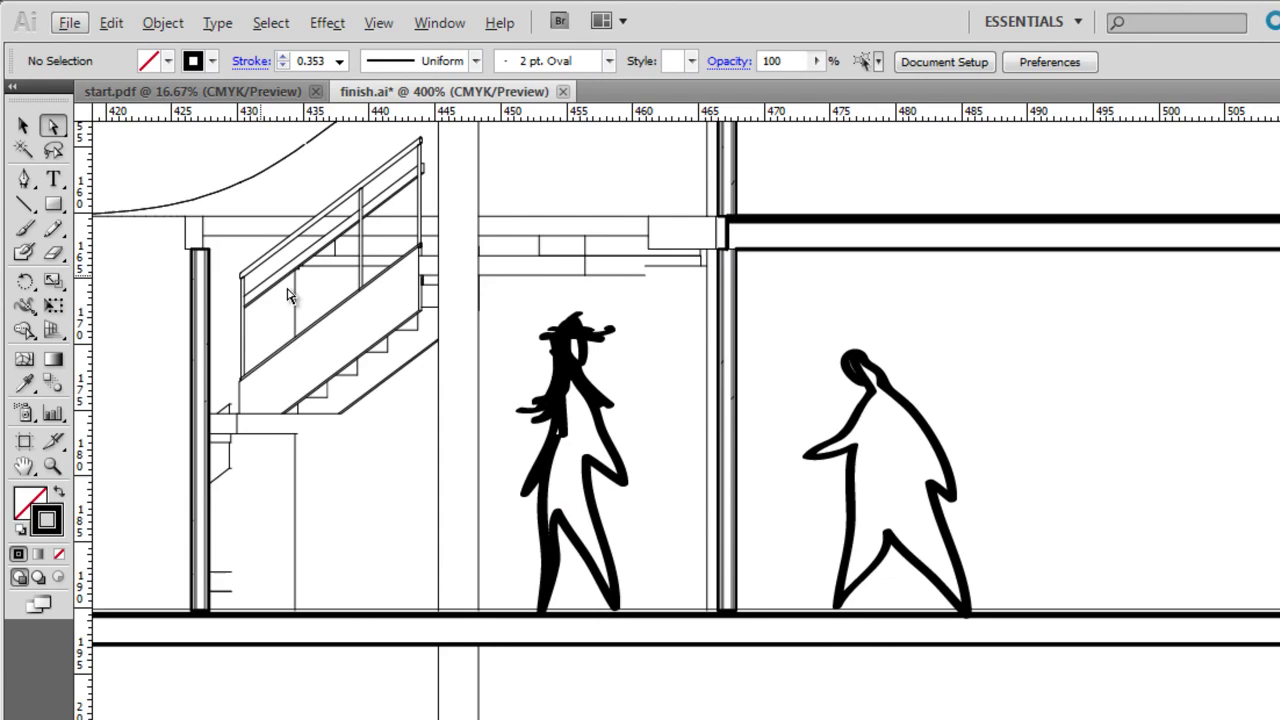
# Step: Draw a freehand curved line with sharp turns to the right of the stooping figure with the Pencil tool
pyautogui.click(54, 228)
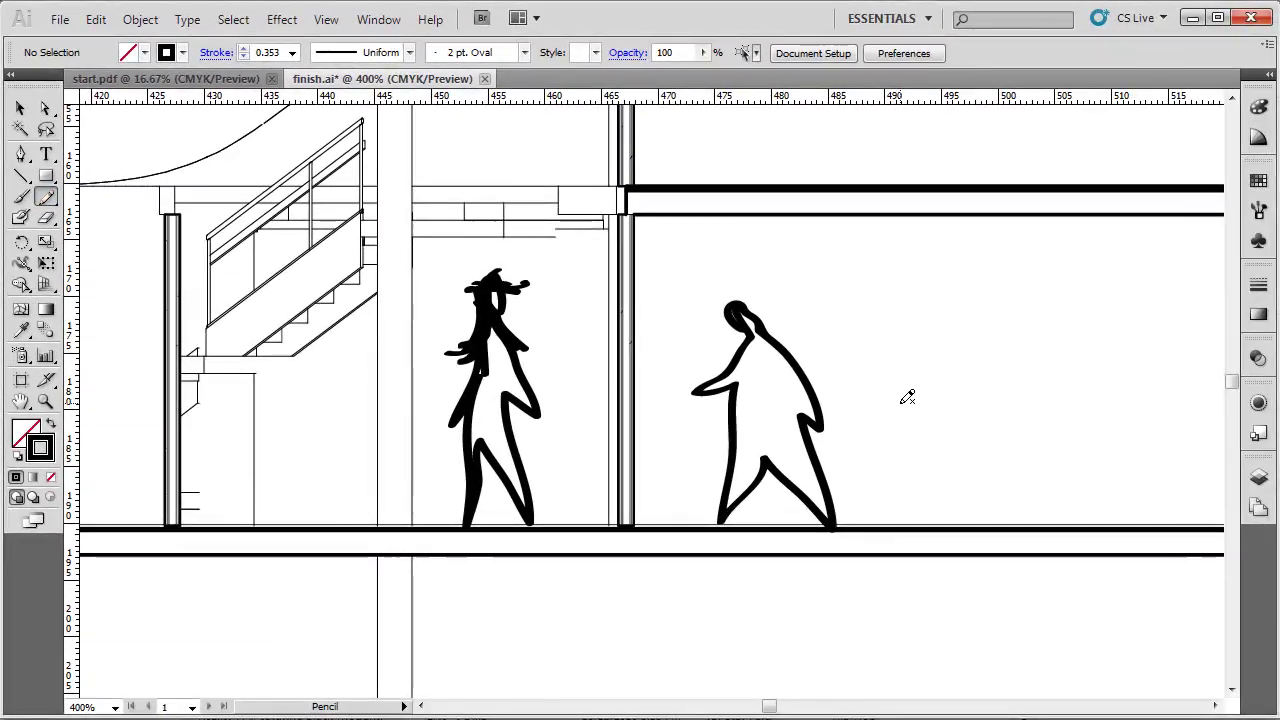
pyautogui.scroll(1, 907, 397)
pyautogui.moveTo(895, 384)
pyautogui.mouseDown()
pyautogui.moveTo(946, 435)
pyautogui.moveTo(898, 481)
pyautogui.moveTo(845, 440)
pyautogui.moveTo(892, 442)
pyautogui.mouseUp()
pyautogui.scroll(2, 911, 462)
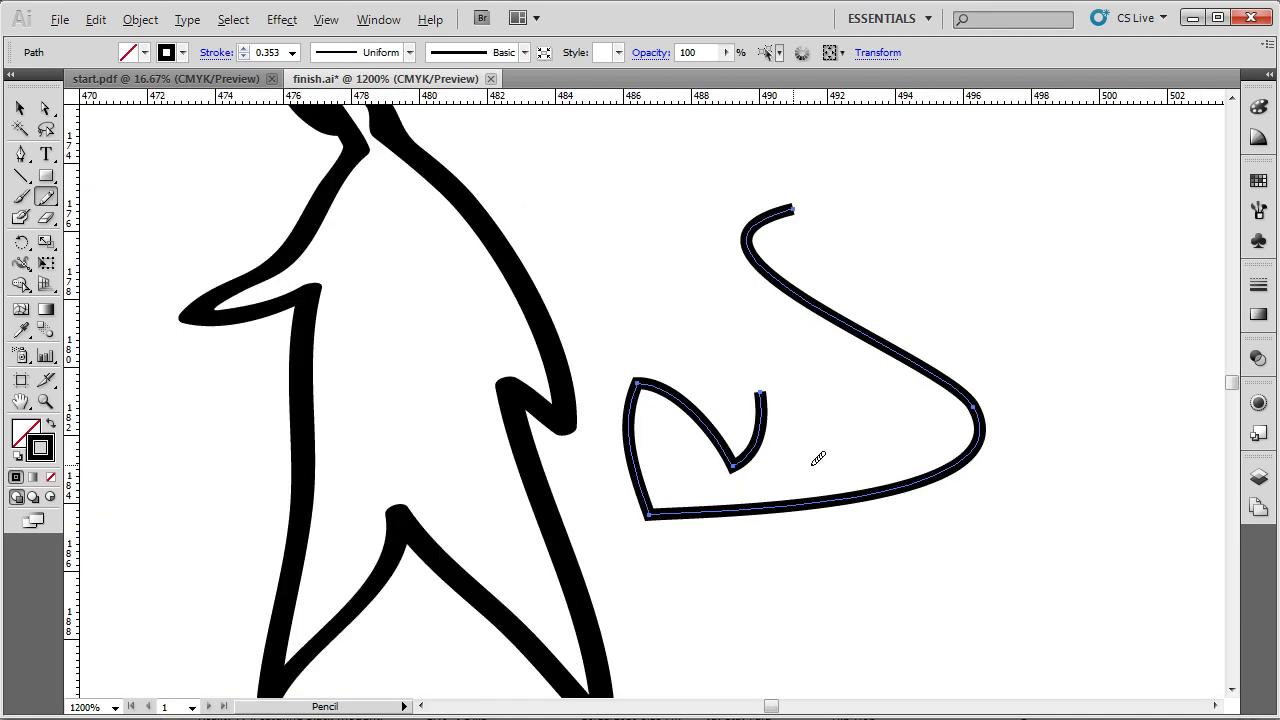
pyautogui.scroll(-1, 757, 430)
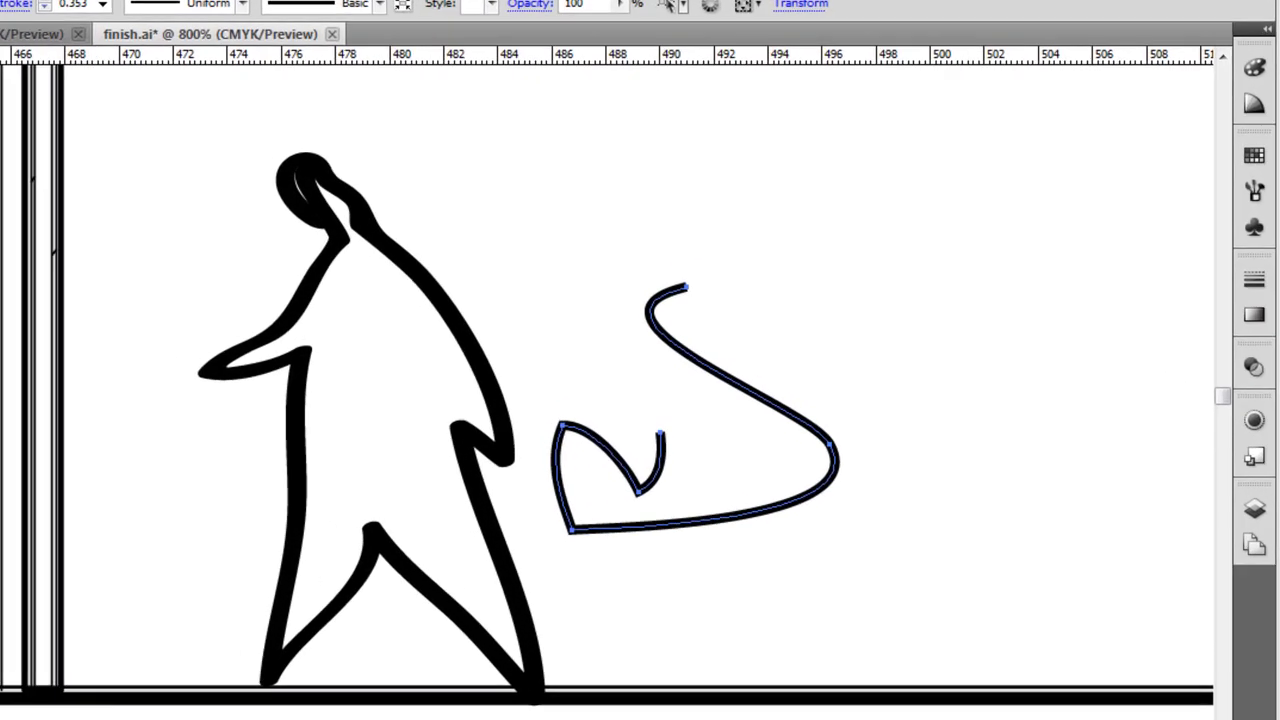
# Step: Try a smoothness of 57% in the Pencil tool's options, and discard the change
pyautogui.doubleClick(46, 197)
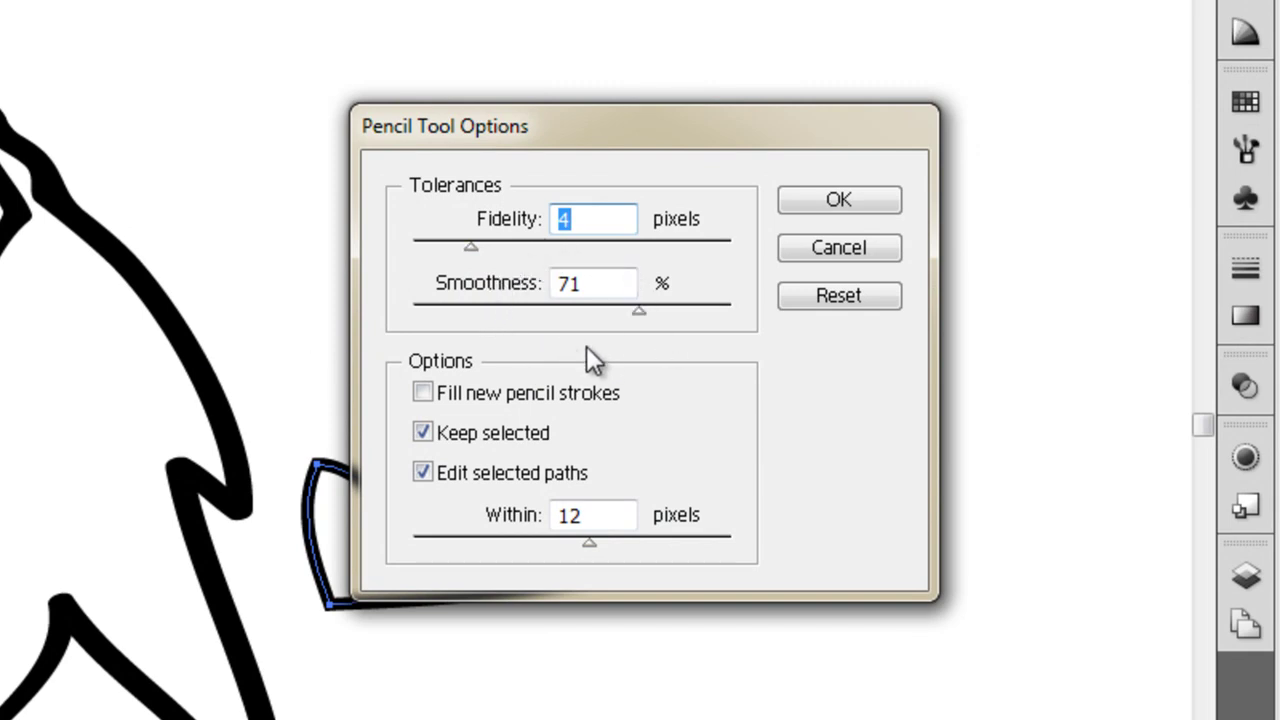
pyautogui.moveTo(639, 311); pyautogui.dragTo(538, 297)
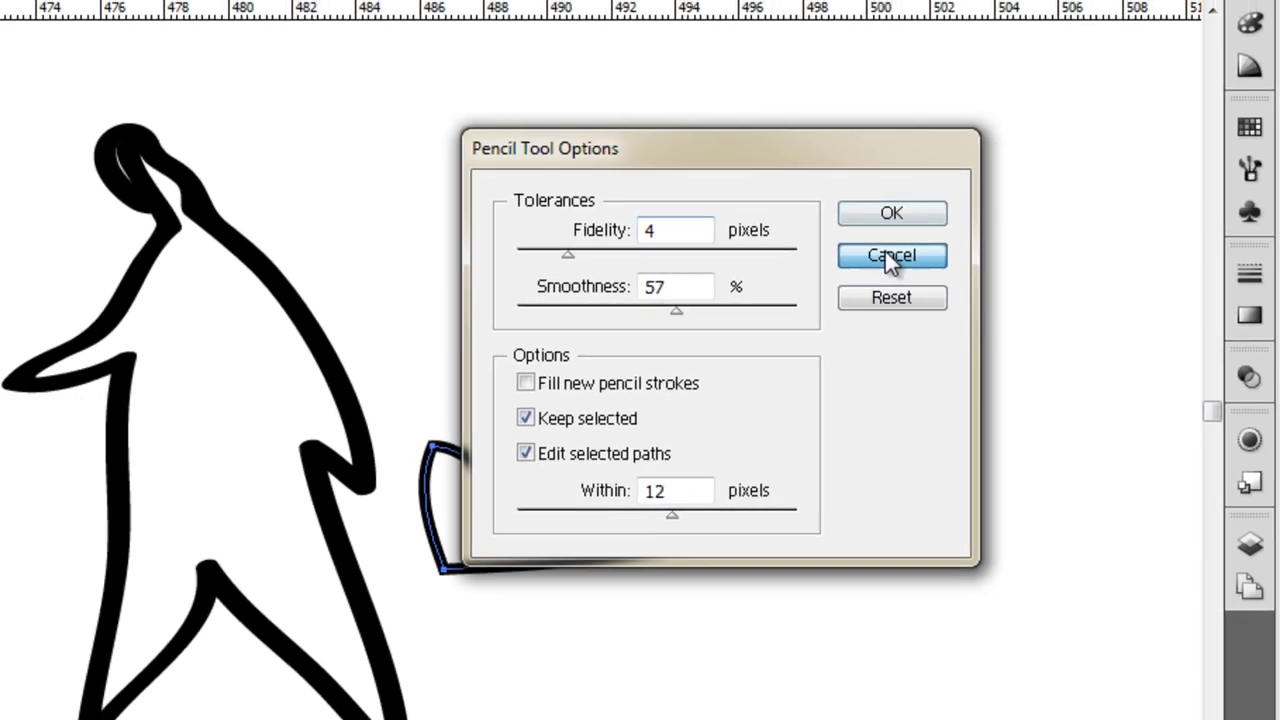
pyautogui.click(838, 248)
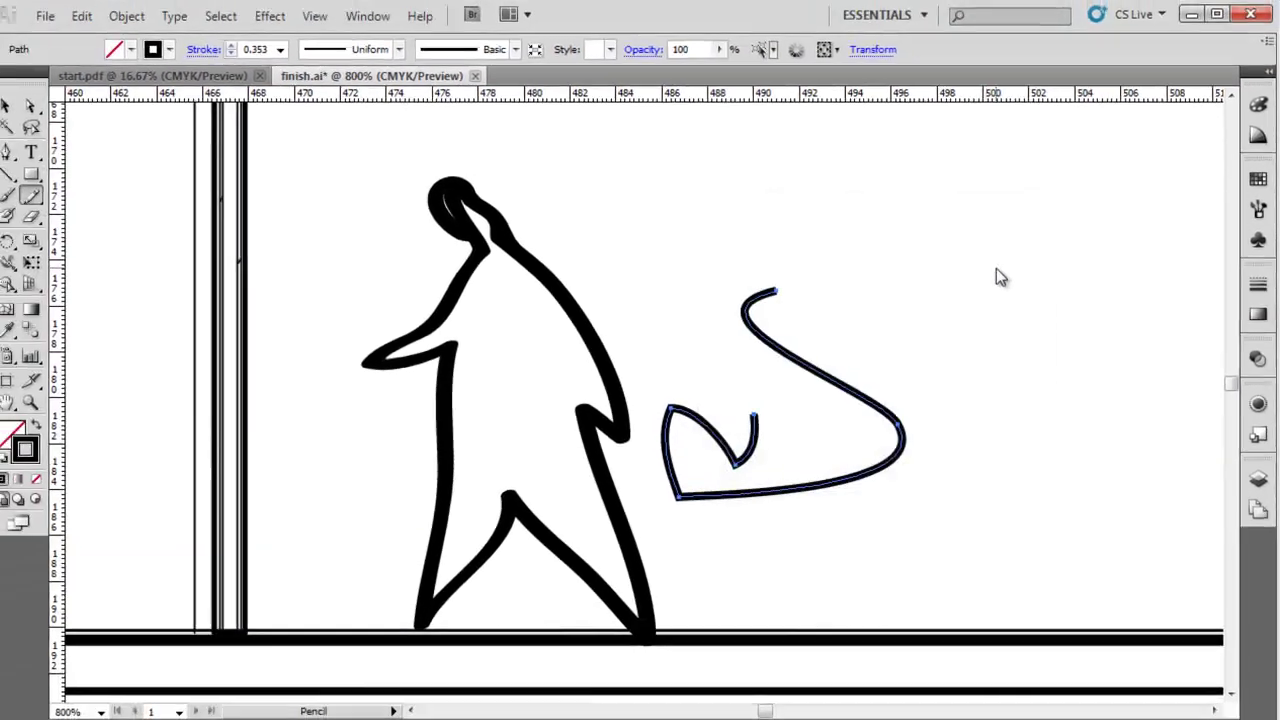
# Step: Delete the freehand pencil line beside the stooping figure
pyautogui.press('Delete')
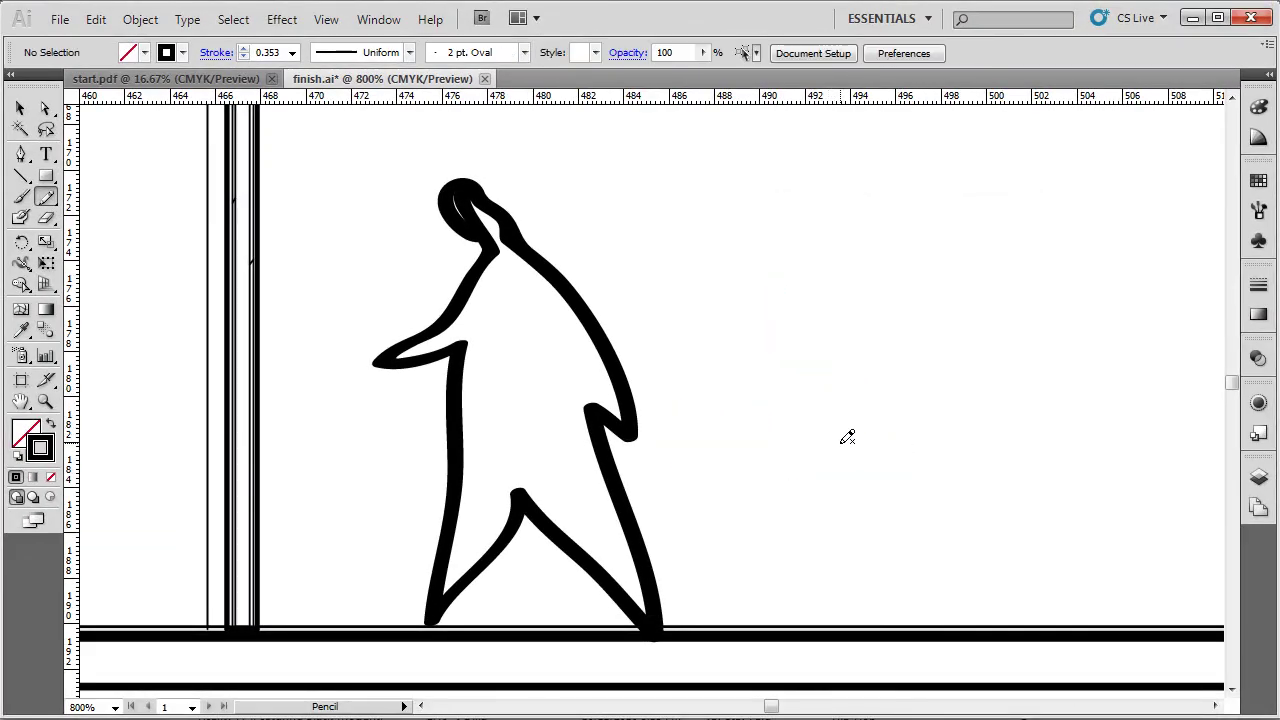
pyautogui.scroll(-2, 847, 437)
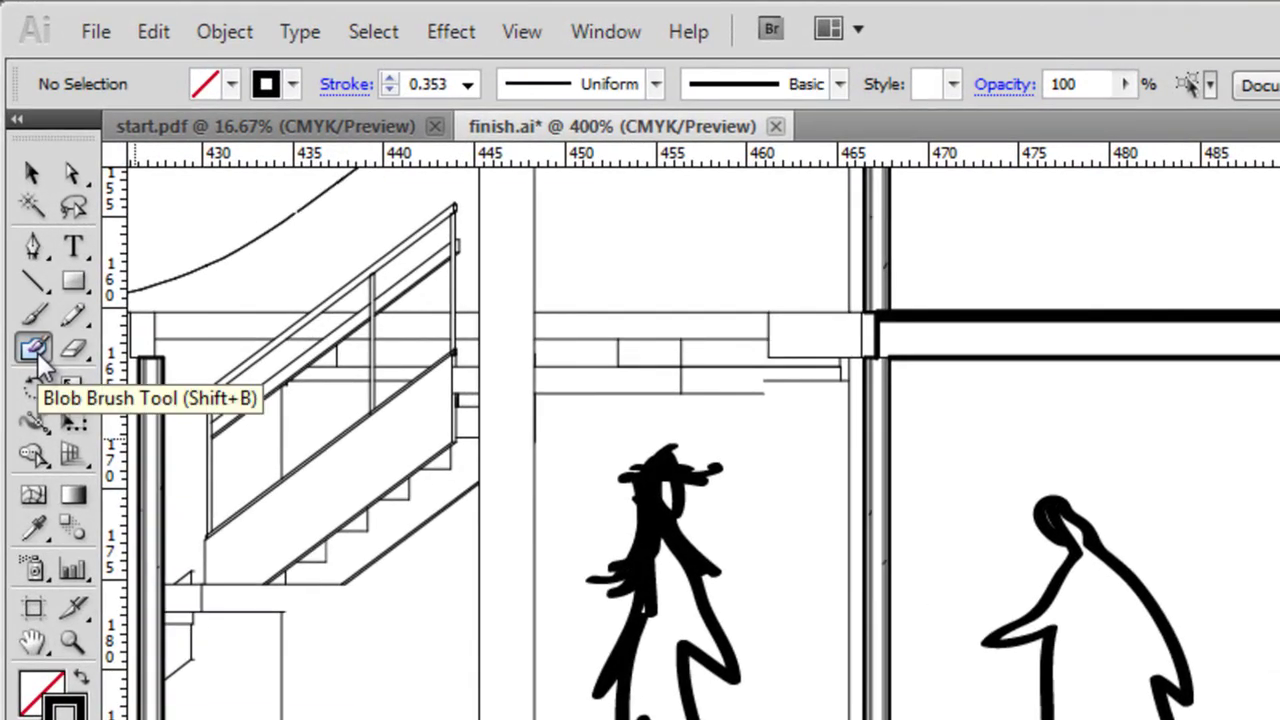
pyautogui.click(37, 357)
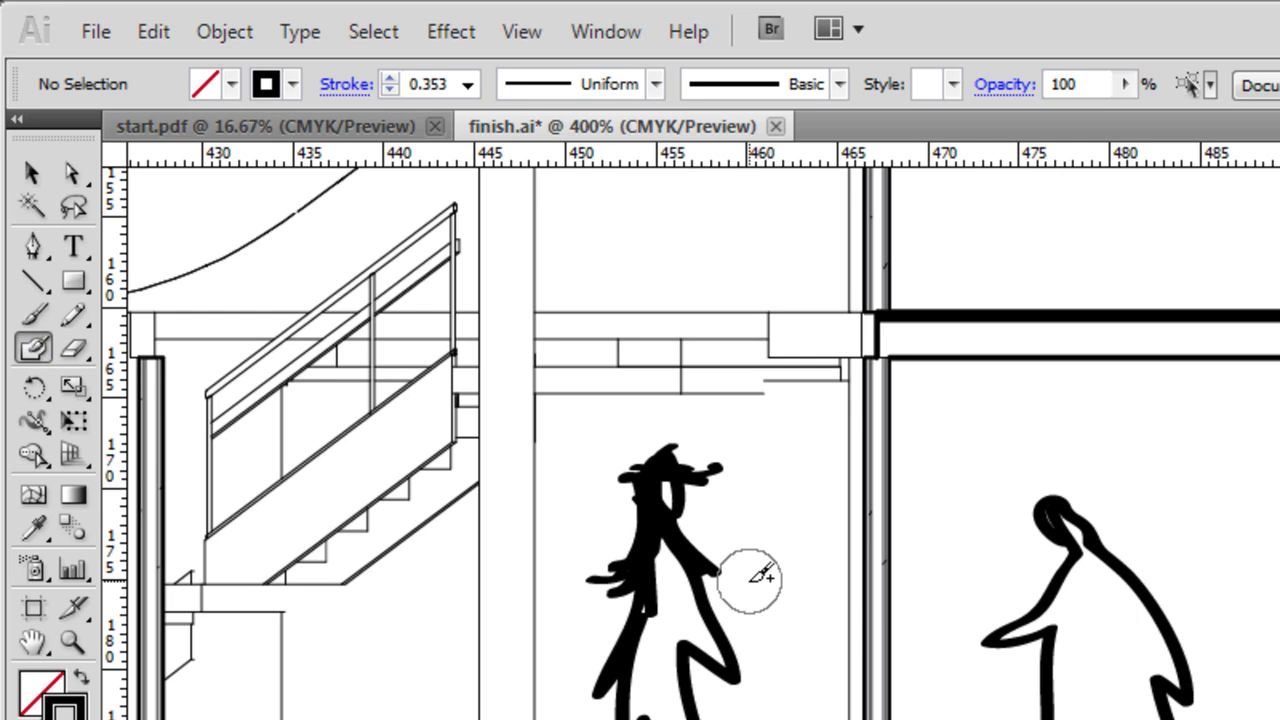
pyautogui.click(78, 320)
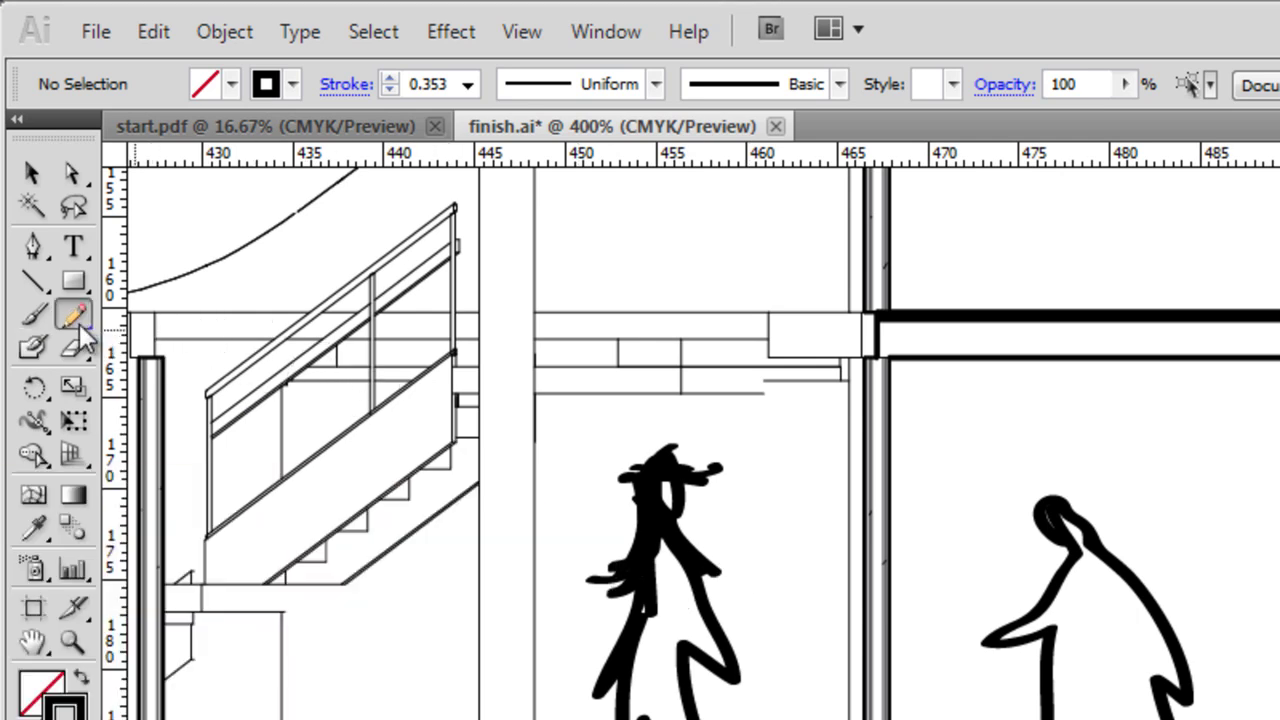
pyautogui.moveTo(79, 323)
pyautogui.mouseDown()
pyautogui.moveTo(119, 328)
pyautogui.moveTo(131, 362)
pyautogui.mouseUp()
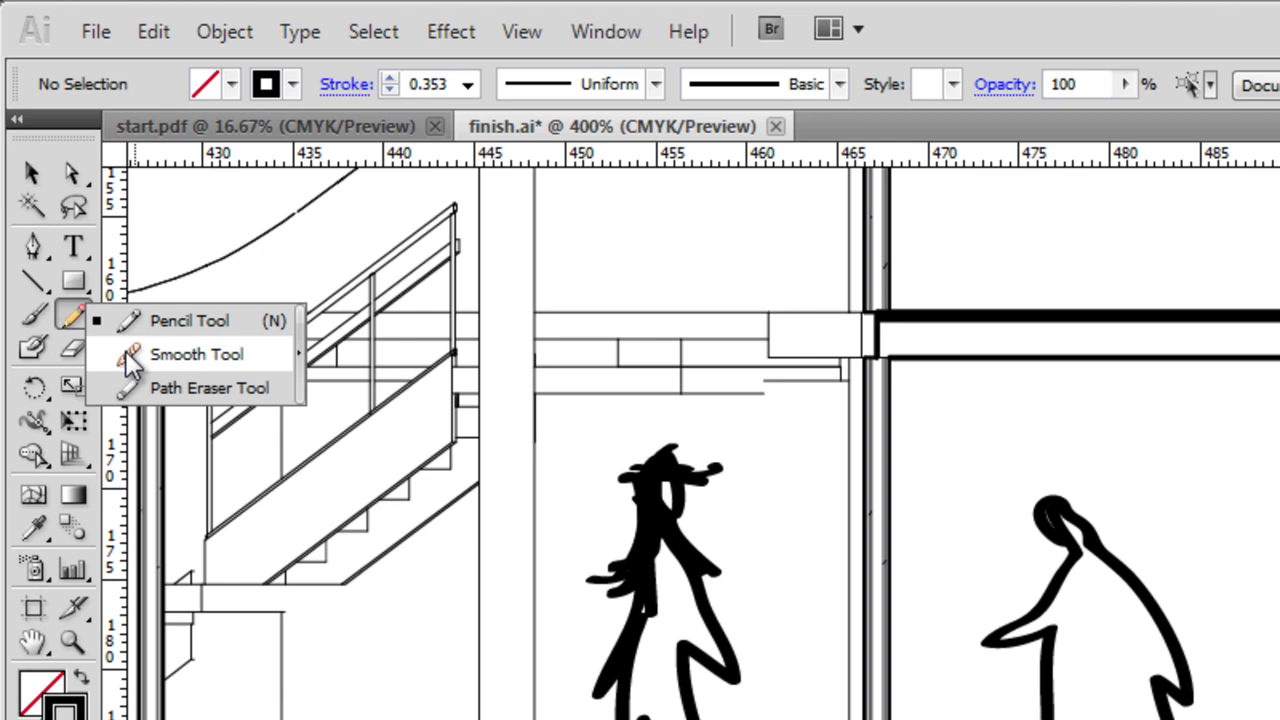
pyautogui.moveTo(119, 372); pyautogui.dragTo(113, 398)
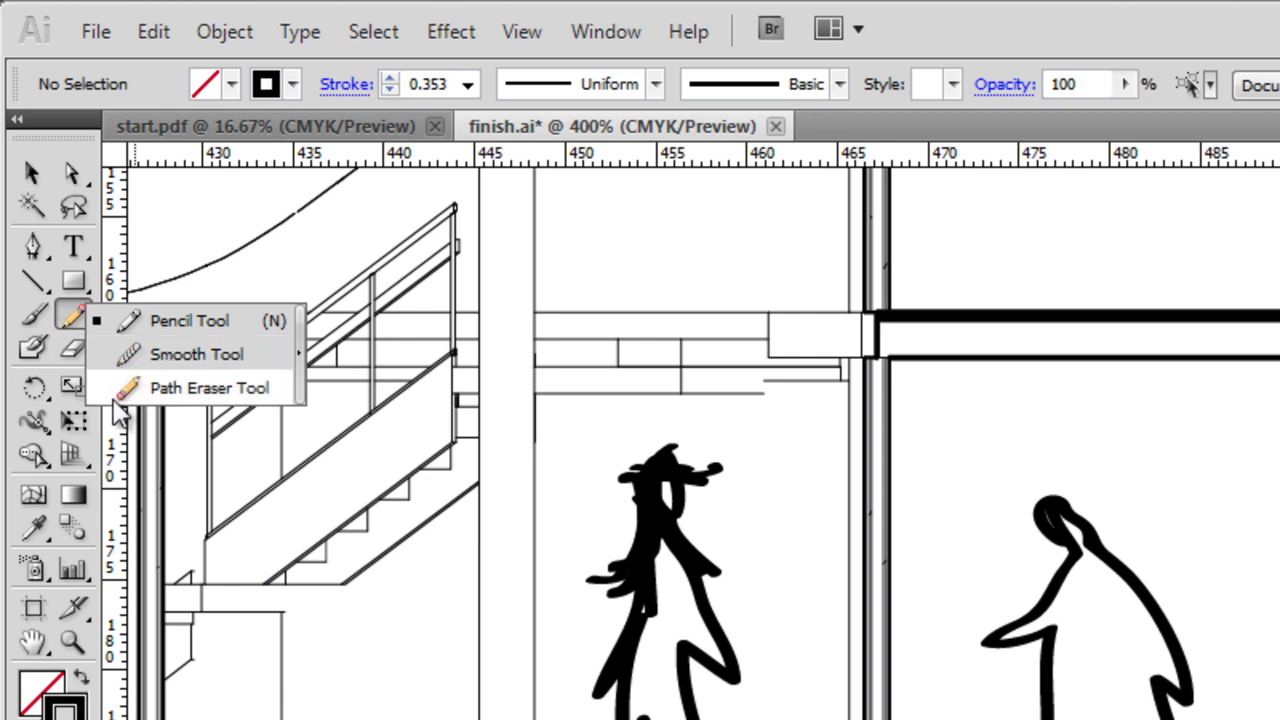
pyautogui.moveTo(118, 410); pyautogui.dragTo(88, 316)
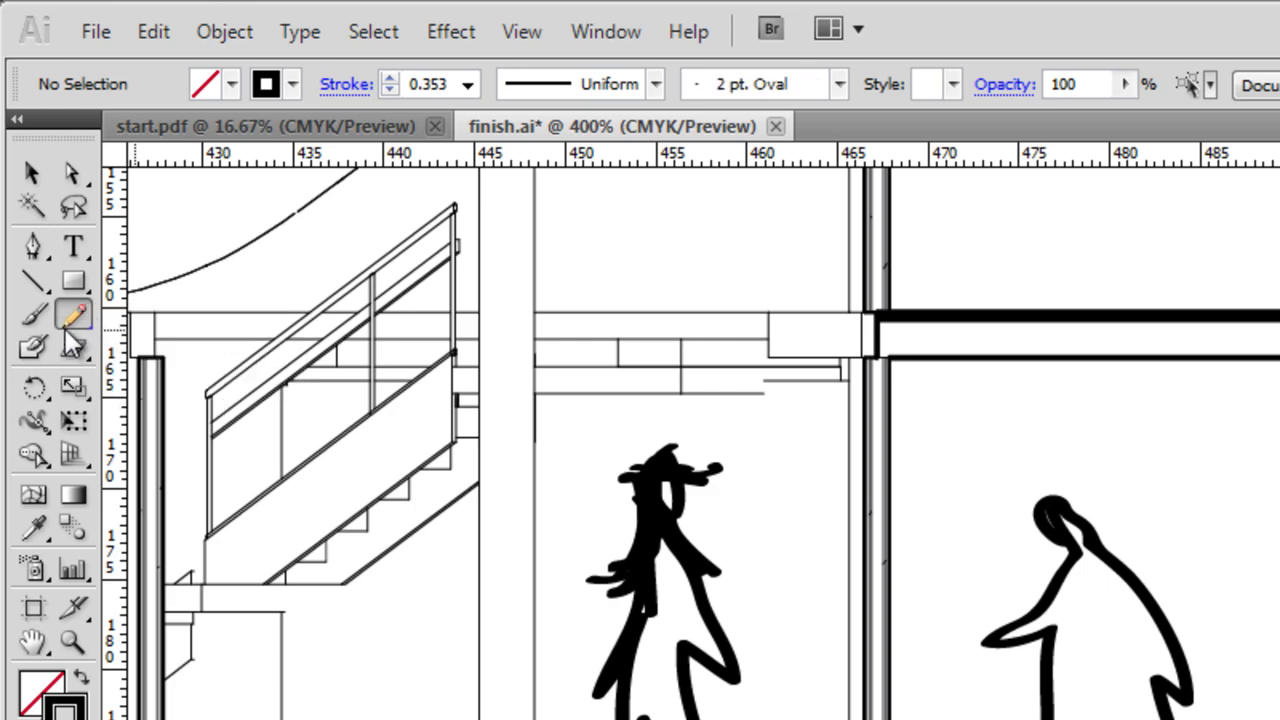
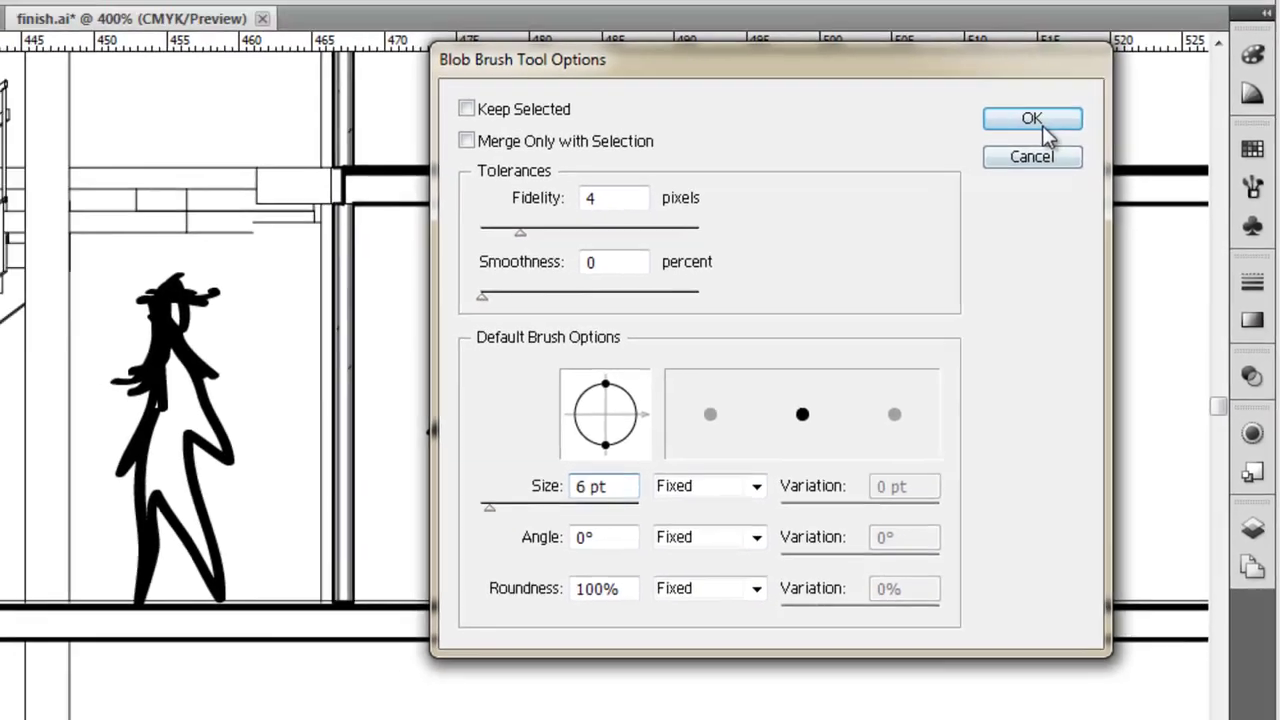
# Step: Accept a 6 pt round Blob Brush with fidelity 4 pixels and smoothness 0%, and handwrite a large signature above the upper section
pyautogui.click(1000, 100)
pyautogui.scroll(1, 845, 375)
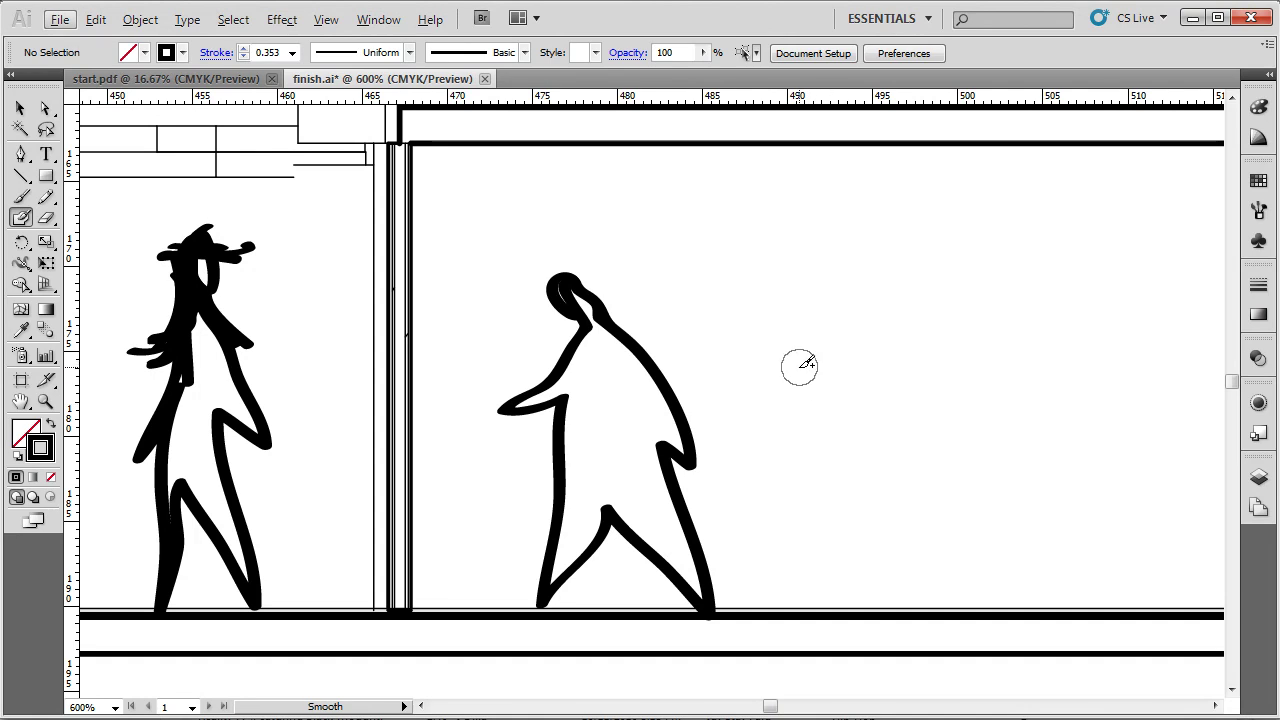
pyautogui.scroll(-2, 805, 362)
pyautogui.scroll(-5, 808, 360)
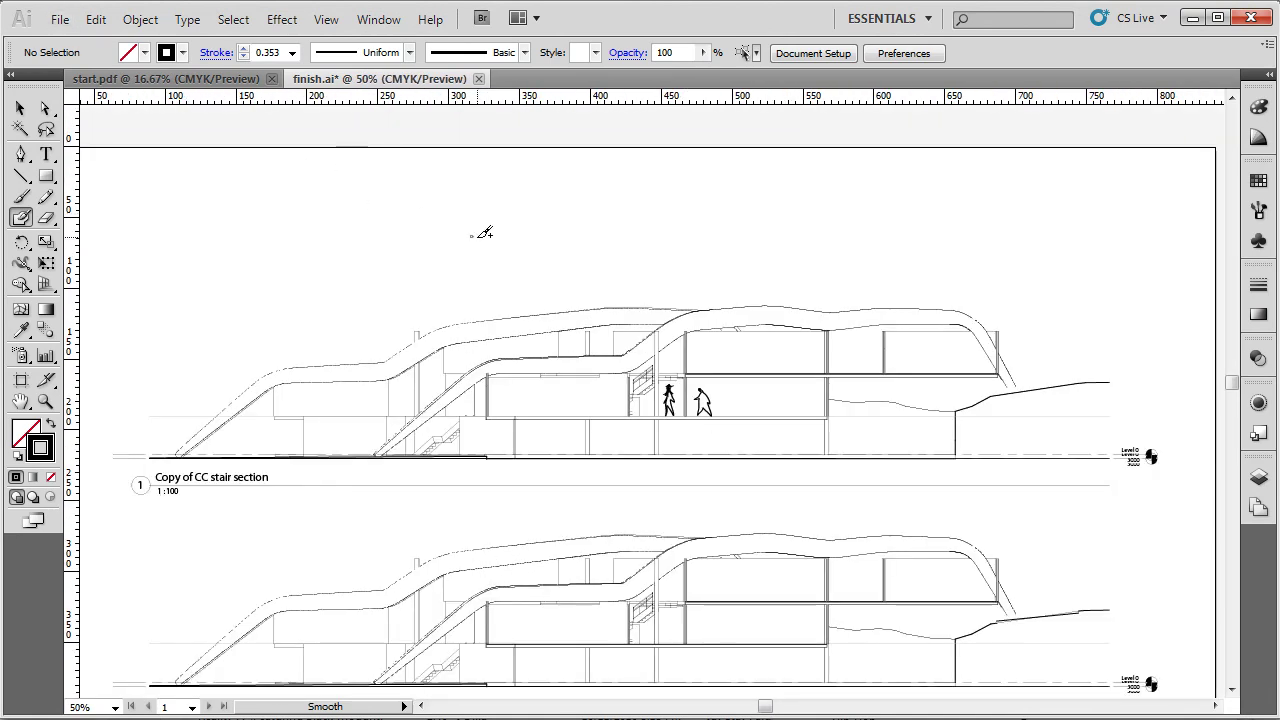
pyautogui.moveTo(517, 206); pyautogui.dragTo(512, 283)
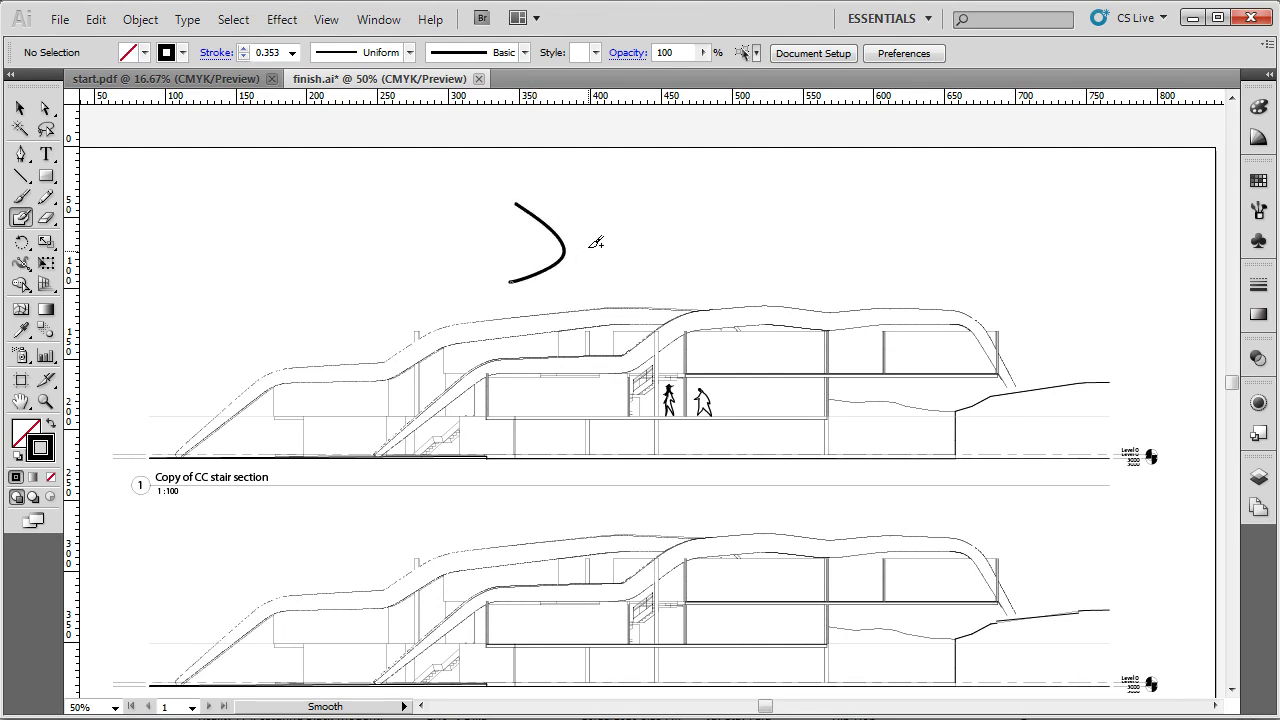
pyautogui.moveTo(562, 248)
pyautogui.mouseDown()
pyautogui.moveTo(641, 192)
pyautogui.moveTo(742, 203)
pyautogui.moveTo(688, 225)
pyautogui.moveTo(745, 270)
pyautogui.mouseUp()
pyautogui.click(743, 200)
pyautogui.moveTo(795, 215)
pyautogui.mouseDown()
pyautogui.moveTo(843, 243)
pyautogui.moveTo(1060, 179)
pyautogui.mouseUp()
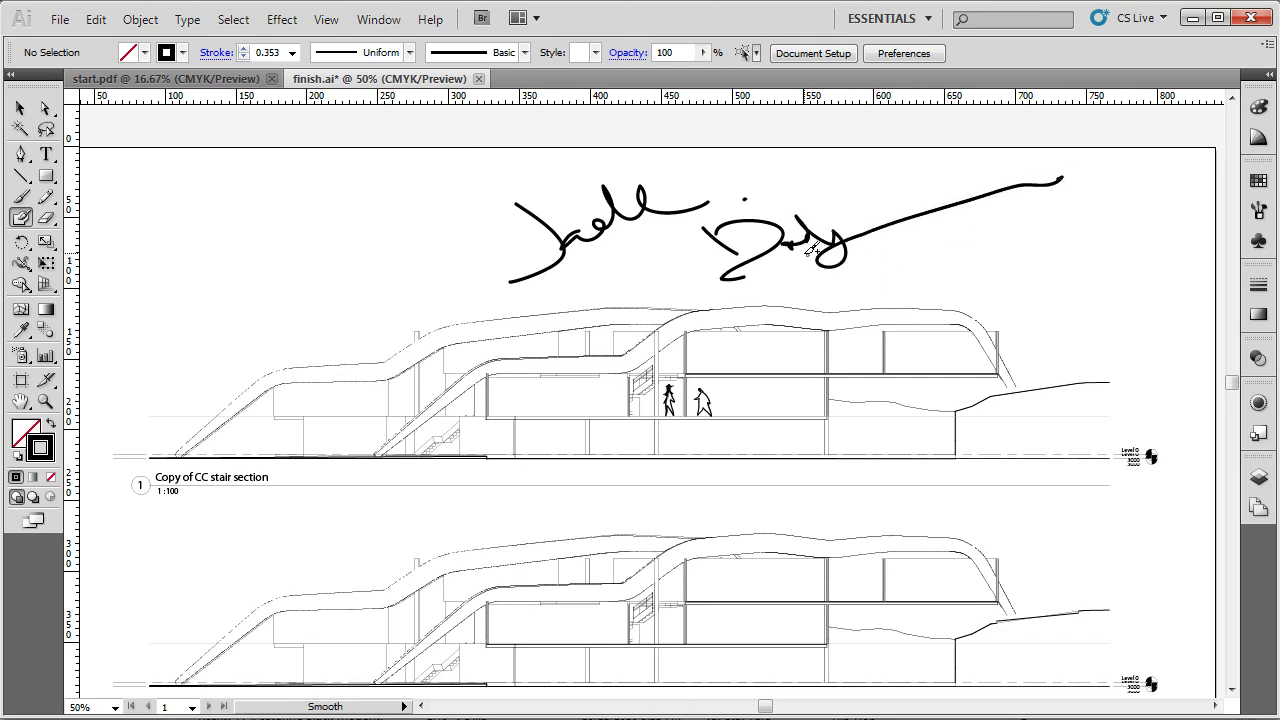
# Step: Examine the Blob Brush signature up close and at page scale, looking at its loops and stroke crossings
pyautogui.scroll(1, 830, 204)
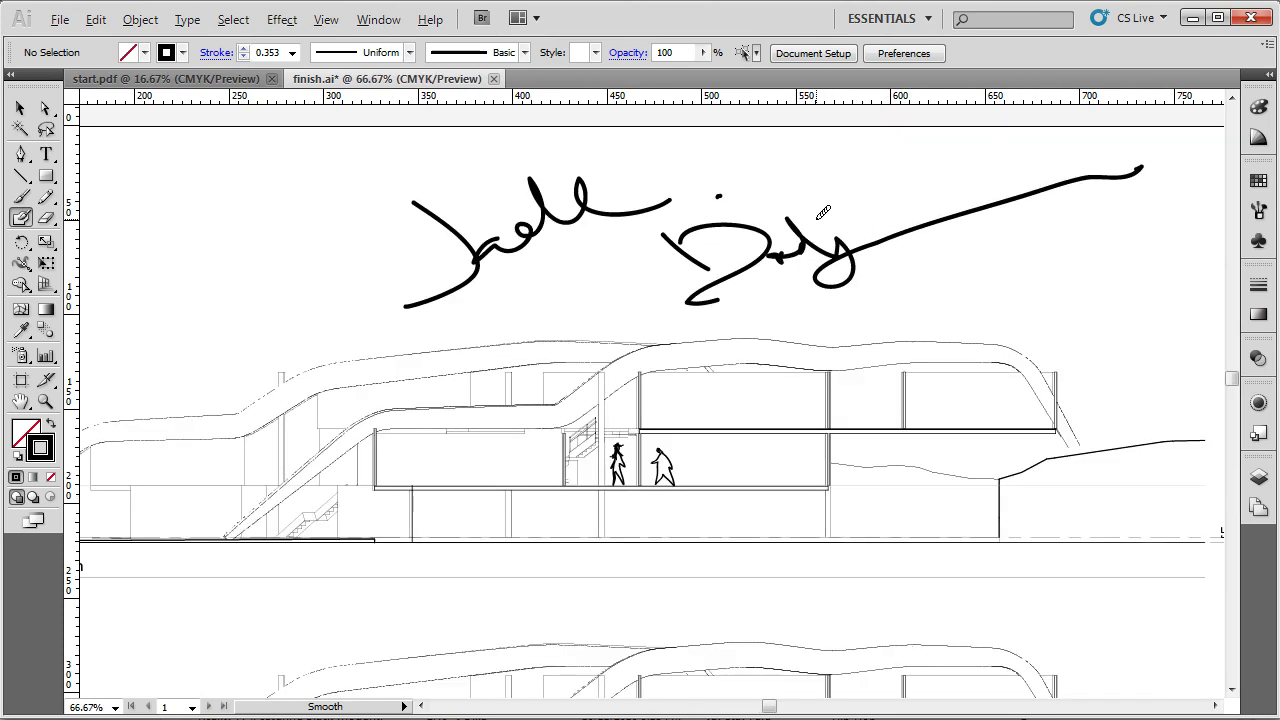
pyautogui.scroll(1, 823, 211)
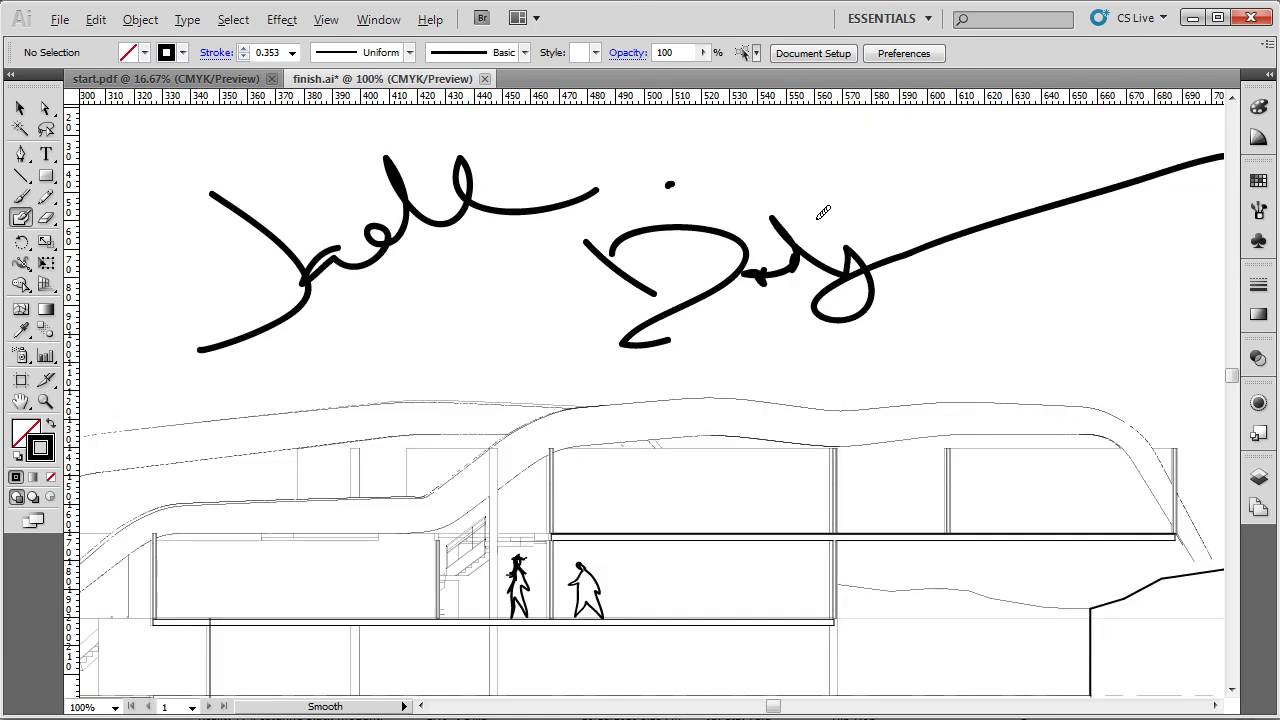
pyautogui.scroll(1, 206, 177)
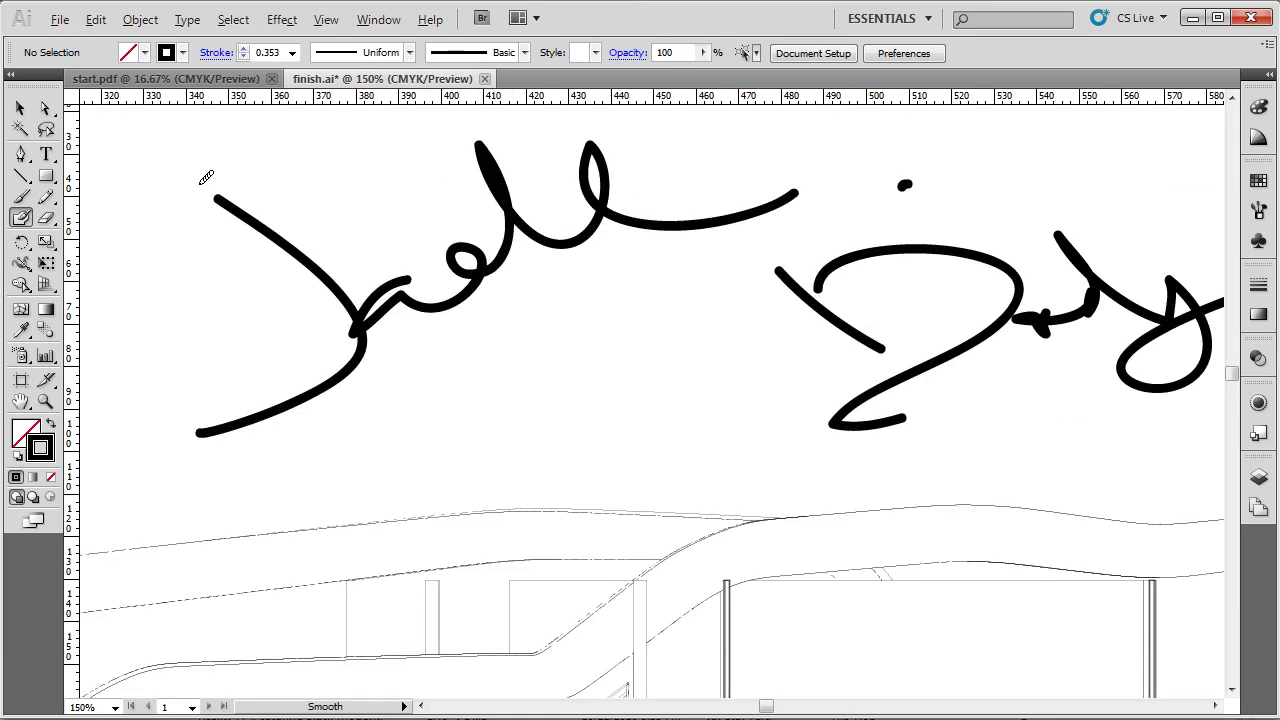
pyautogui.scroll(-2, 375, 253)
pyautogui.scroll(-2, 375, 253)
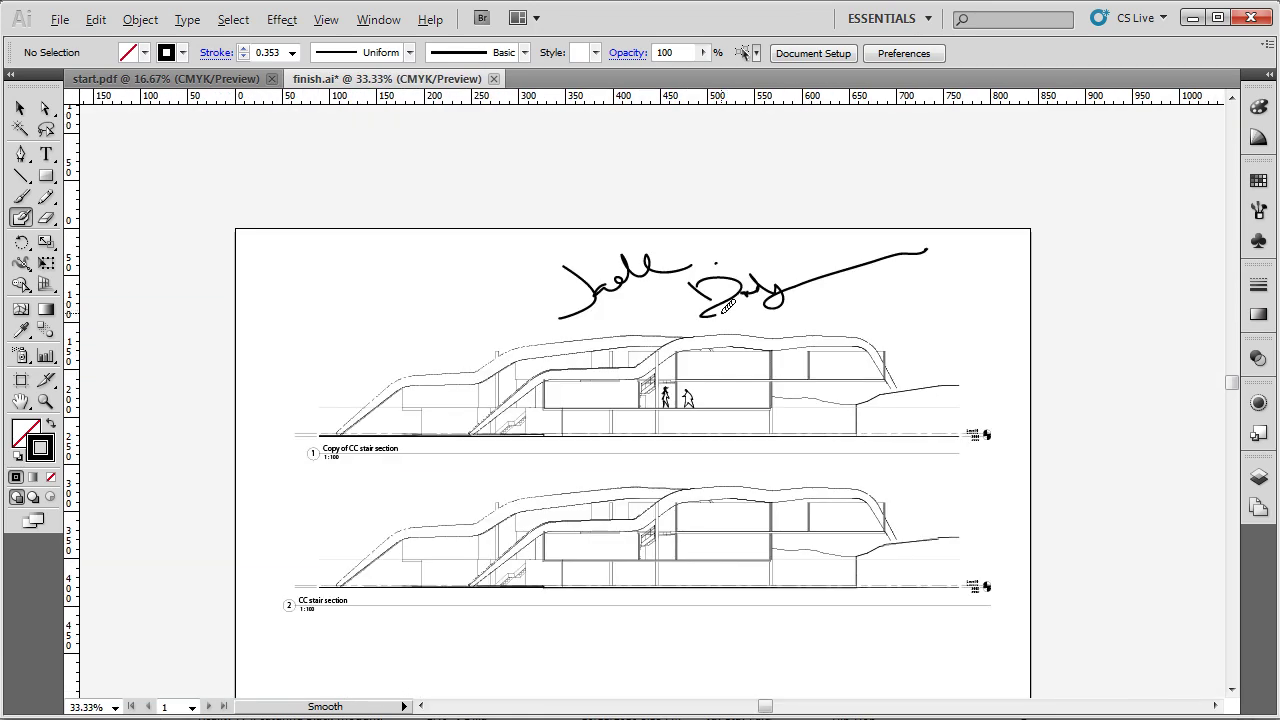
pyautogui.scroll(3, 616, 250)
pyautogui.scroll(1, 304, 138)
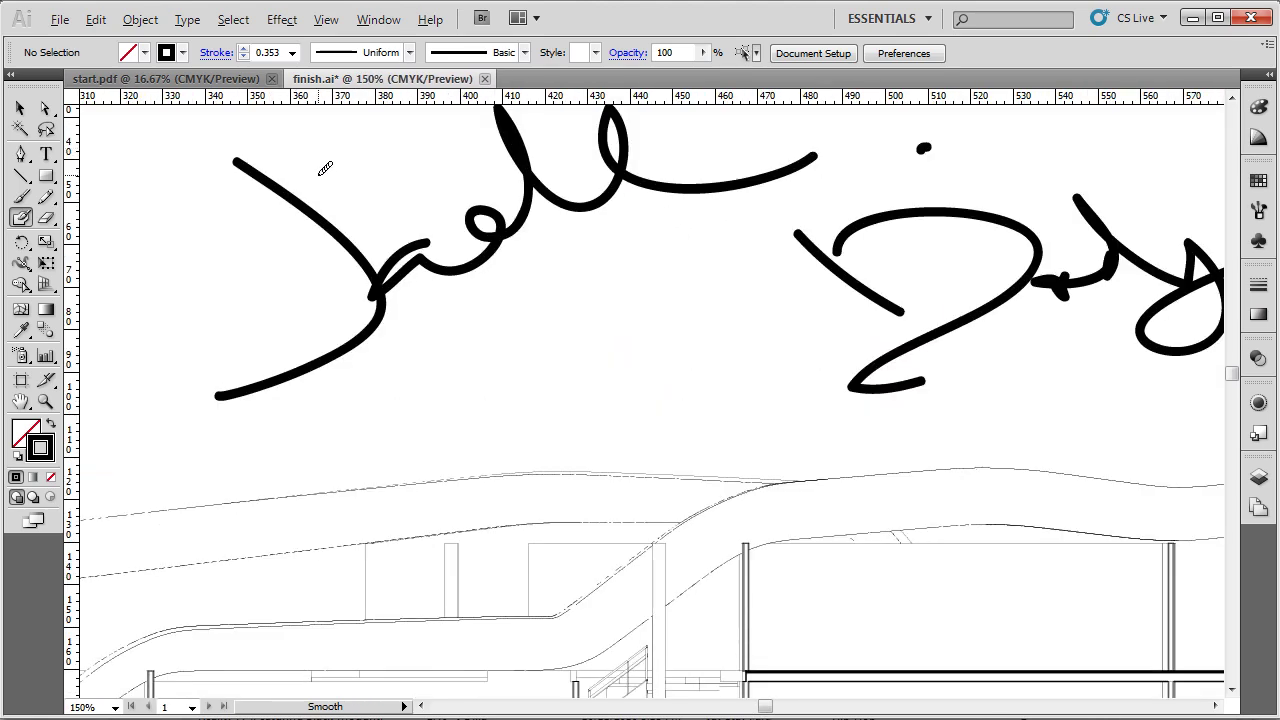
pyautogui.scroll(-2, 457, 280)
pyautogui.scroll(4, 417, 263)
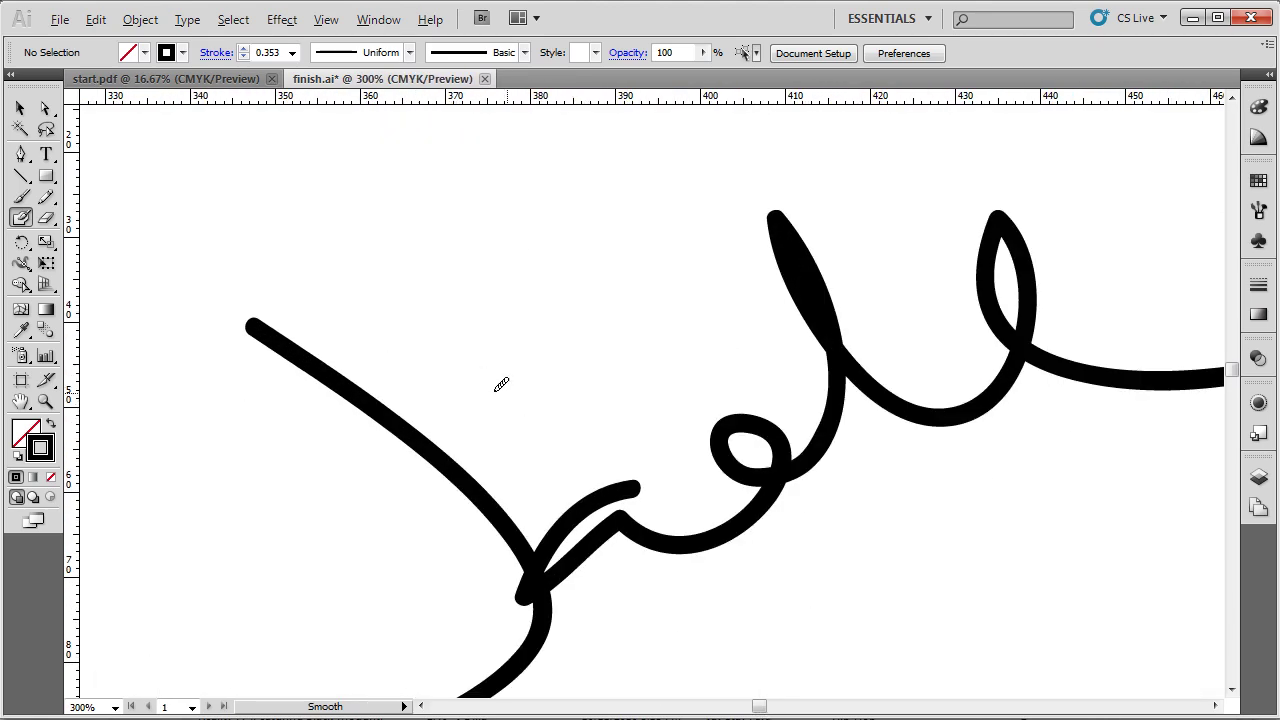
pyautogui.scroll(-1, 501, 385)
pyautogui.scroll(1, 700, 517)
# Step: Fill the signature's small round loop and second tall loop with the Blob Brush, and paint a separate solid blob above the small loop
pyautogui.press('alt')
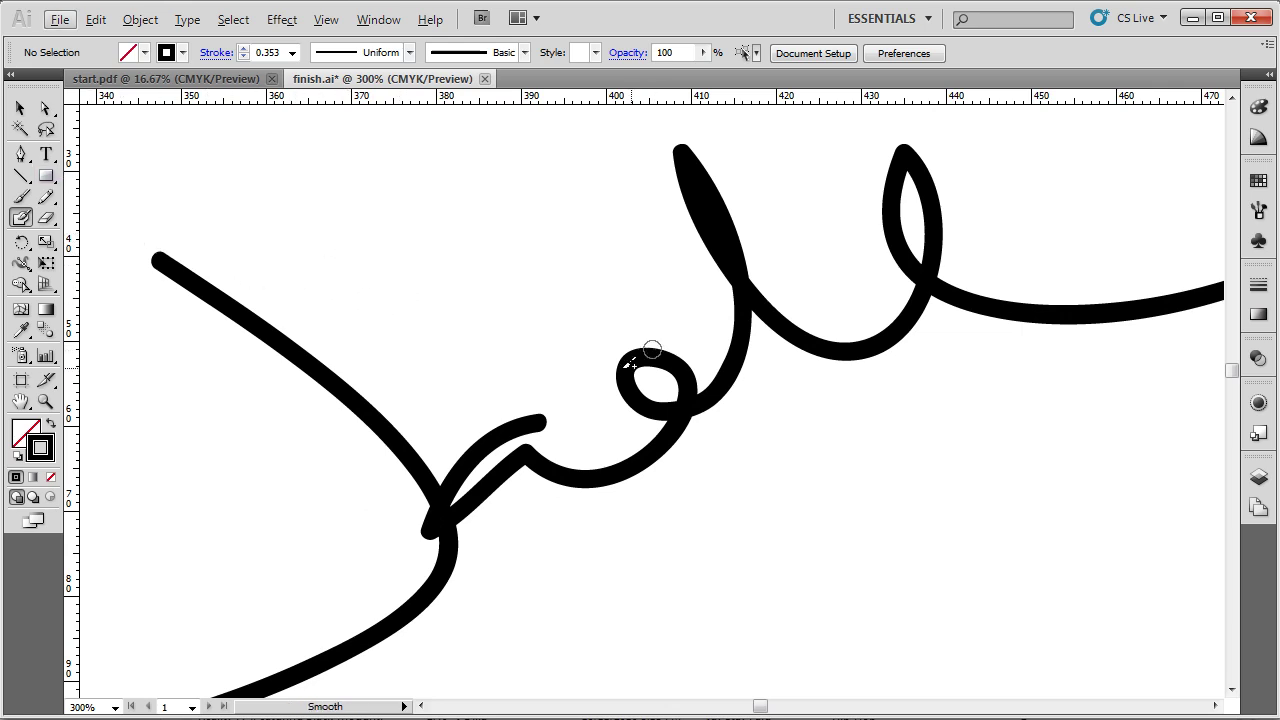
pyautogui.press('alt')
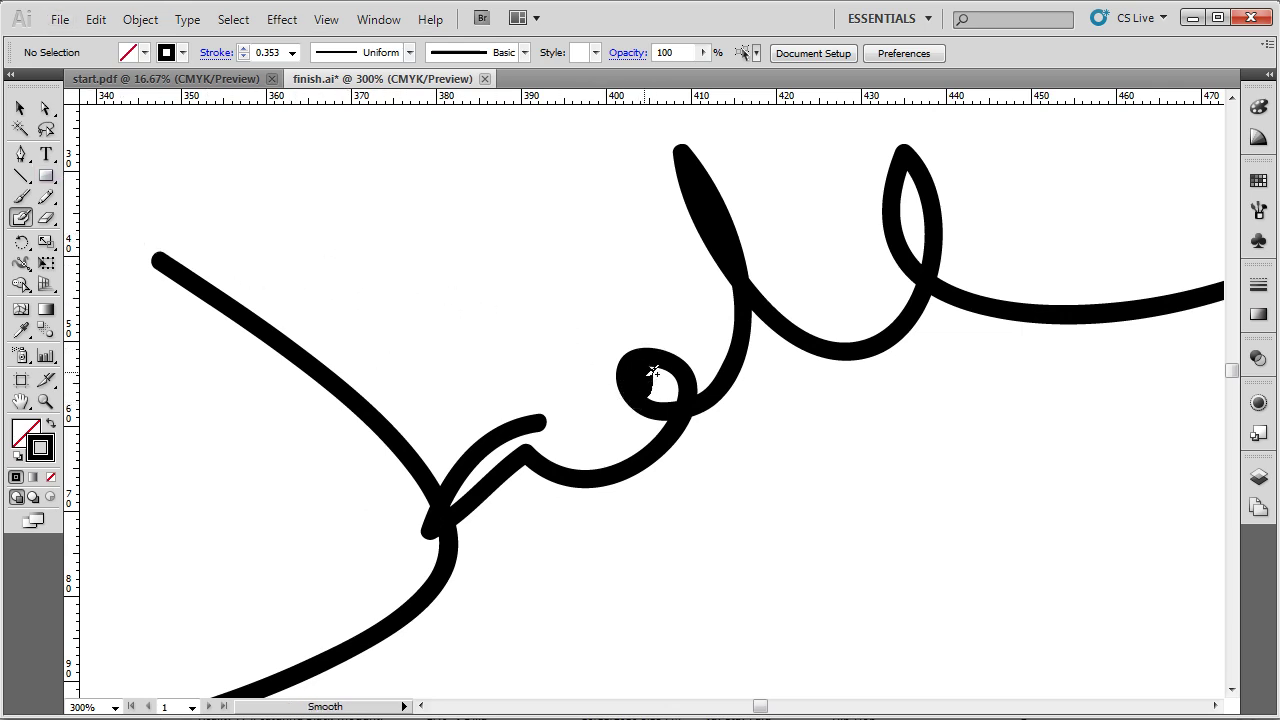
pyautogui.moveTo(652, 372); pyautogui.dragTo(670, 383)
pyautogui.moveTo(903, 220)
pyautogui.mouseDown()
pyautogui.moveTo(920, 207)
pyautogui.moveTo(935, 252)
pyautogui.mouseUp()
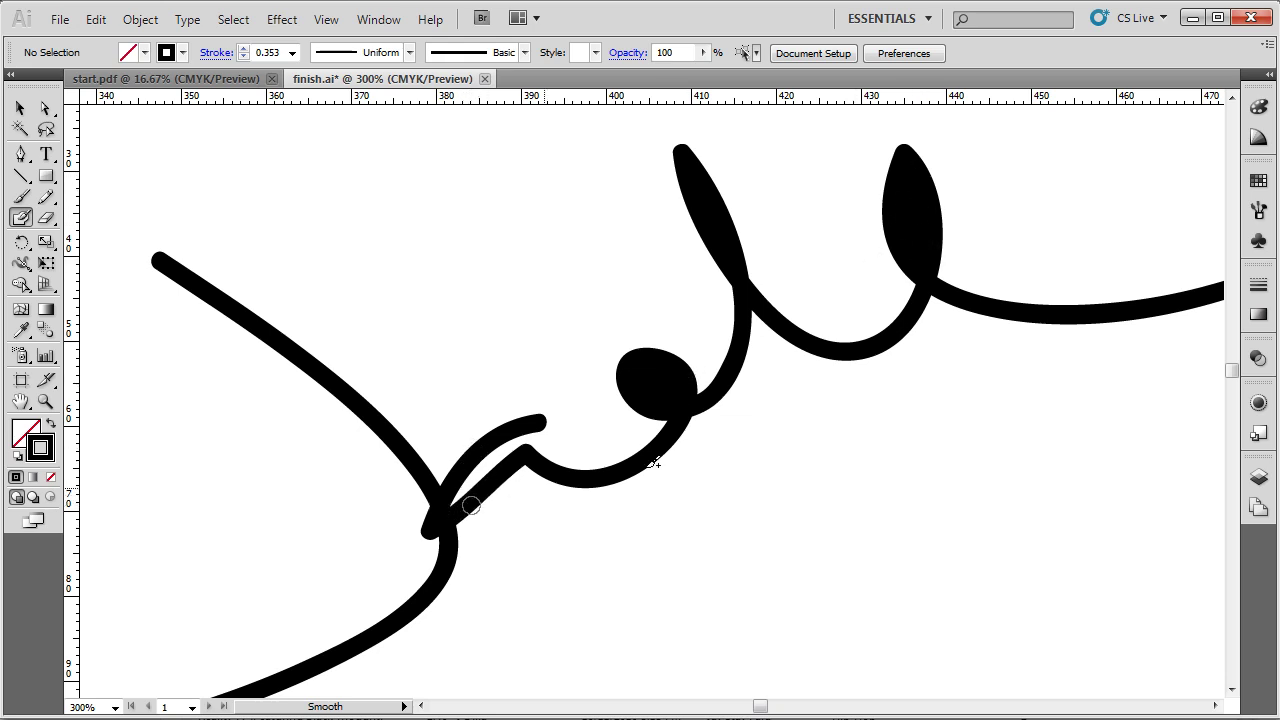
pyautogui.moveTo(602, 312)
pyautogui.mouseDown()
pyautogui.moveTo(590, 306)
pyautogui.moveTo(590, 324)
pyautogui.moveTo(576, 312)
pyautogui.mouseUp()
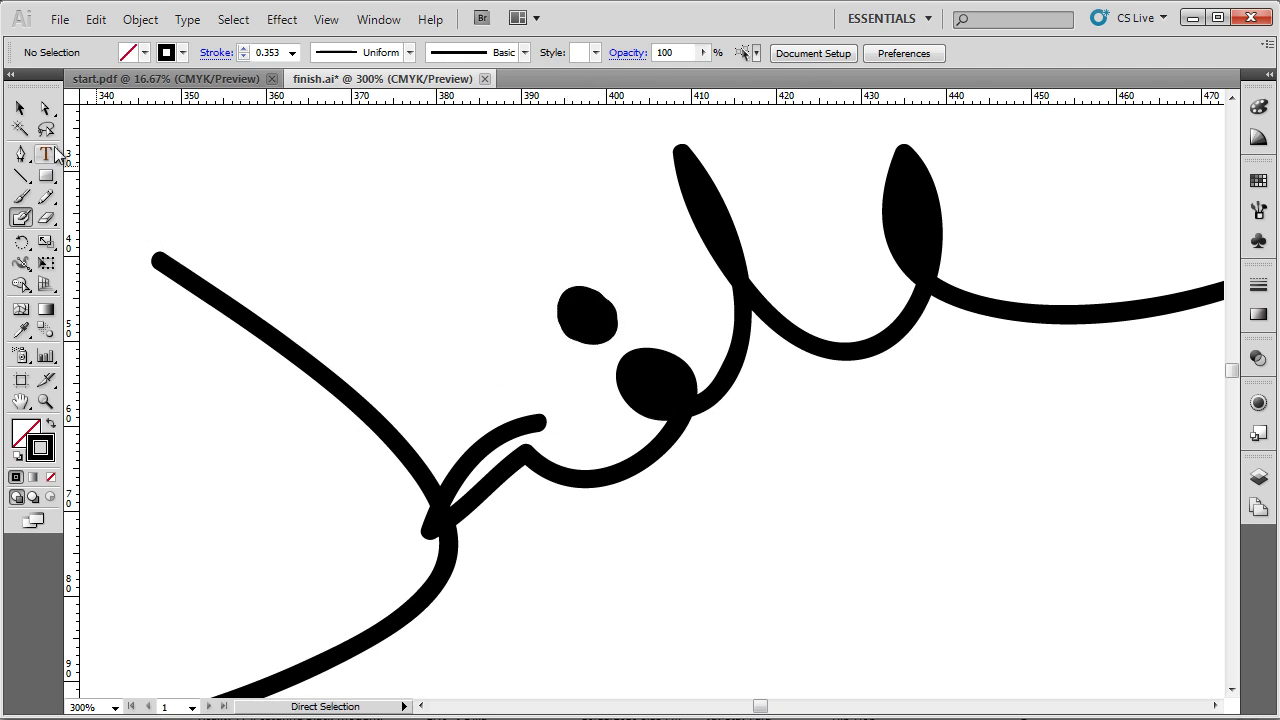
# Step: Inspect the outline anchors of the signature's merged compound path with the Direct Selection tool
pyautogui.click(47, 110)
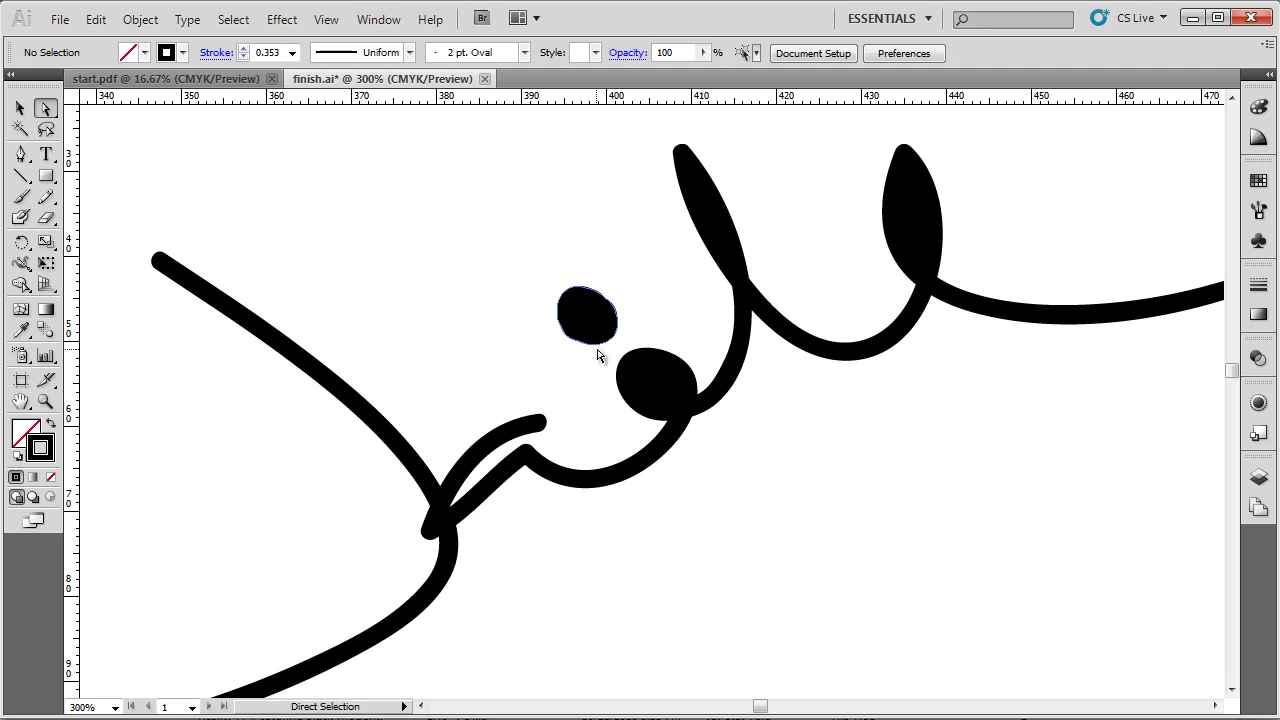
pyautogui.click(635, 370)
pyautogui.click(651, 360)
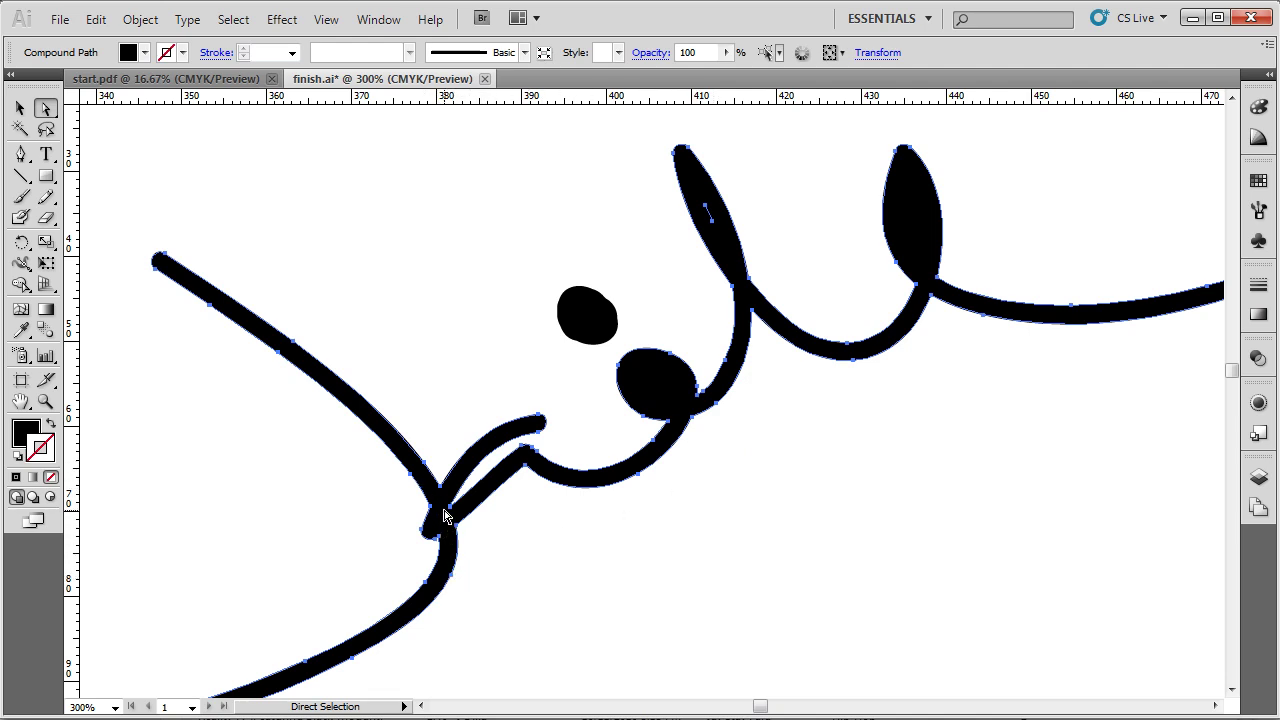
pyautogui.moveTo(457, 520); pyautogui.dragTo(460, 514)
pyautogui.scroll(3, 634, 369)
pyautogui.click(563, 333)
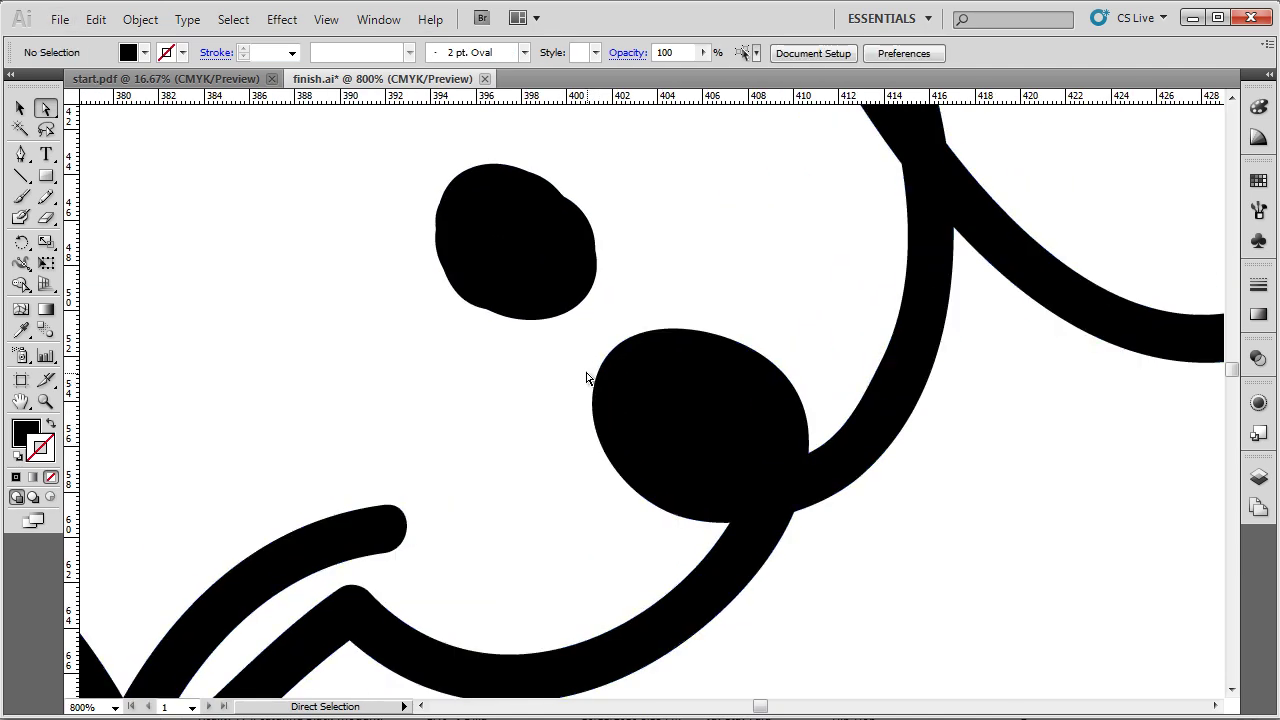
# Step: Reshape the filled small loop by moving its upper-left anchor outward, adjusting that anchor's handle, and shifting the bottom-left anchor slightly
pyautogui.click(599, 376)
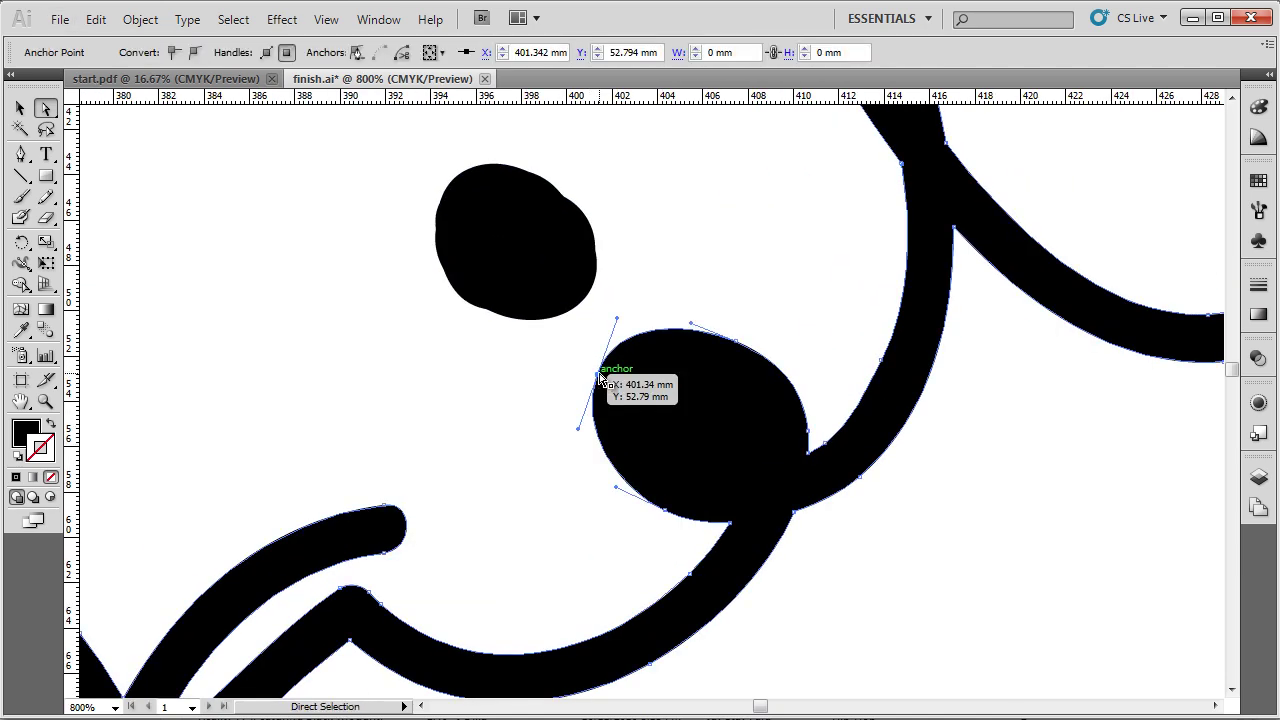
pyautogui.moveTo(599, 376); pyautogui.dragTo(578, 372)
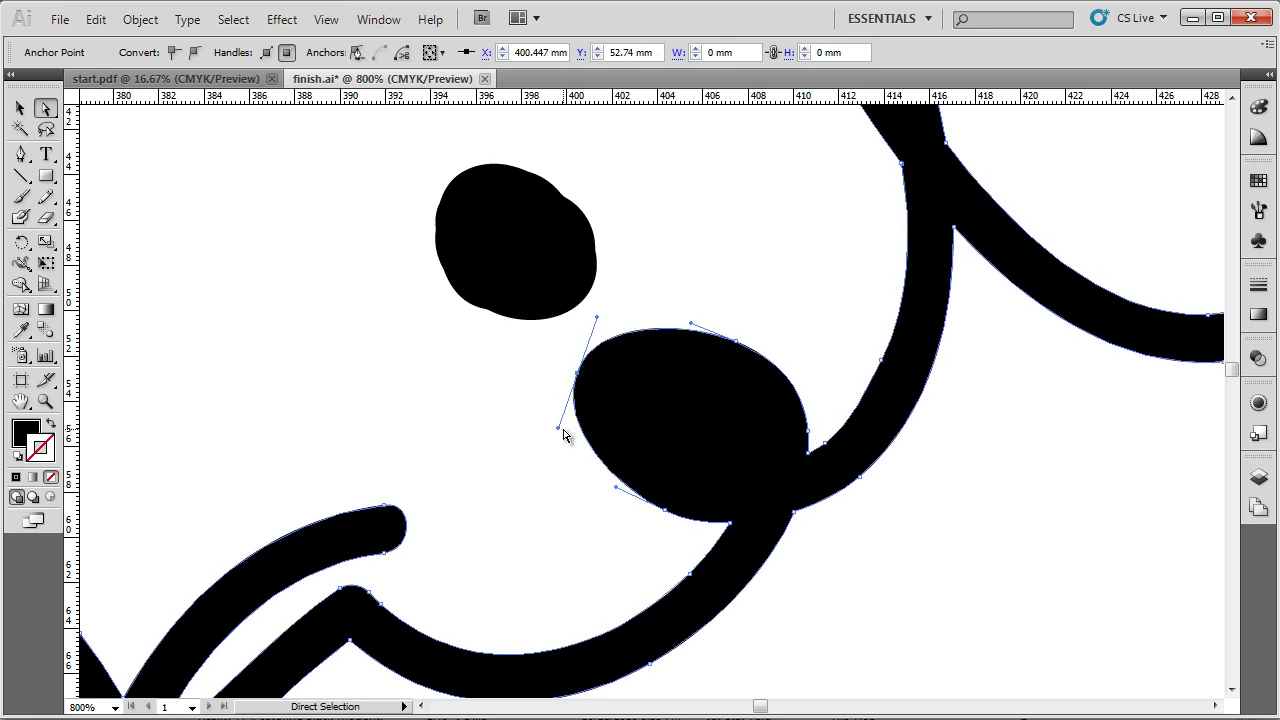
pyautogui.moveTo(560, 428); pyautogui.dragTo(581, 440)
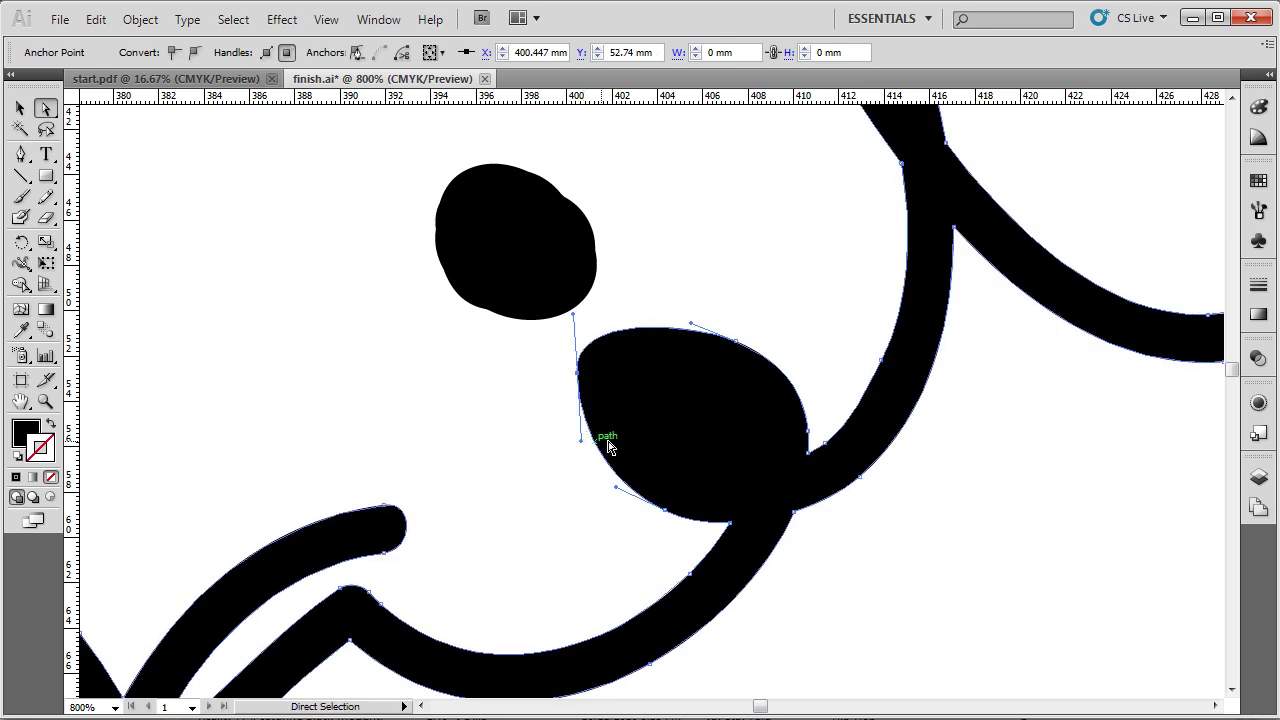
pyautogui.moveTo(668, 512); pyautogui.dragTo(676, 528)
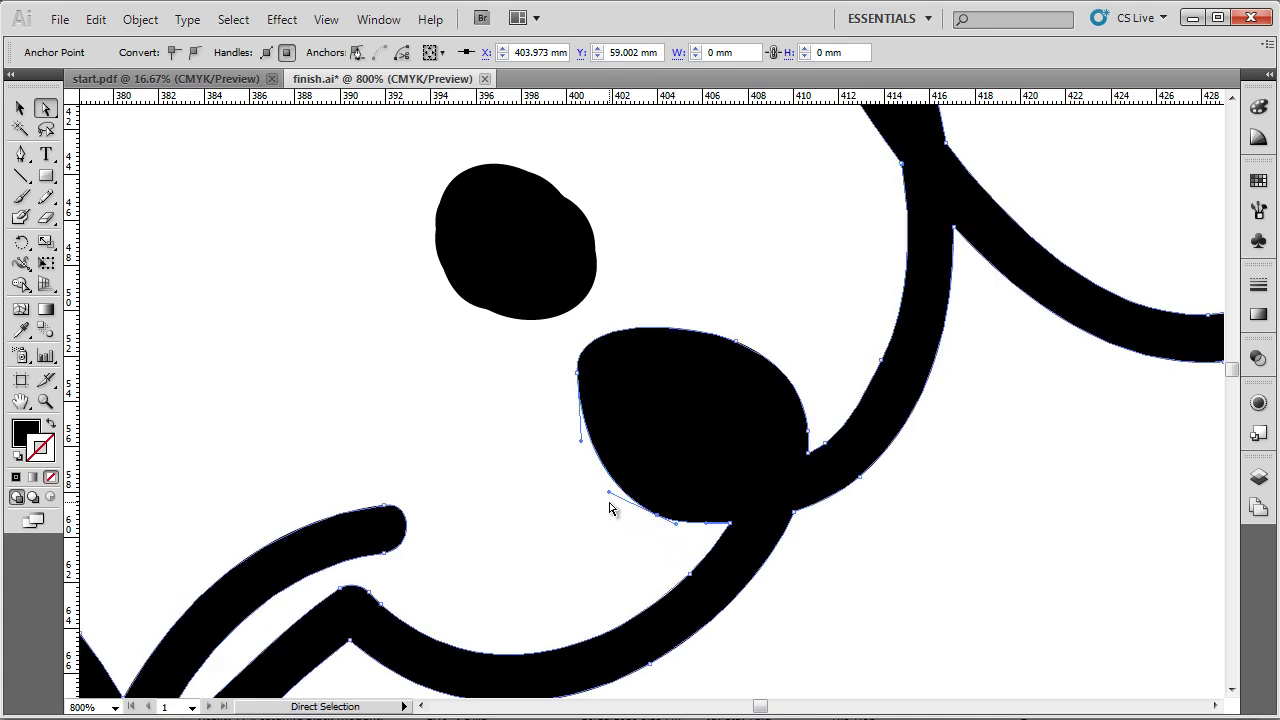
pyautogui.click(540, 434)
pyautogui.scroll(-1, 540, 434)
pyautogui.scroll(-3, 557, 420)
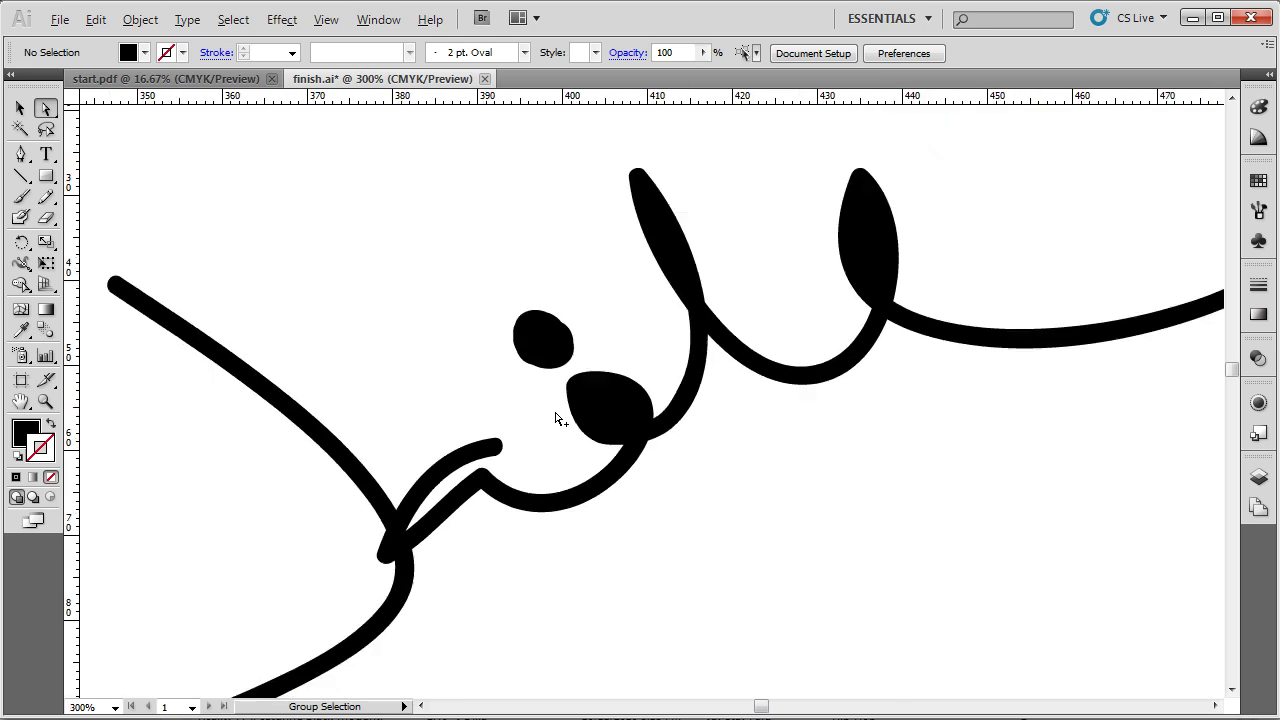
# Step: Straighten the dented upper-right edge of the separate blob by removing the extra anchor there
pyautogui.scroll(4, 562, 340)
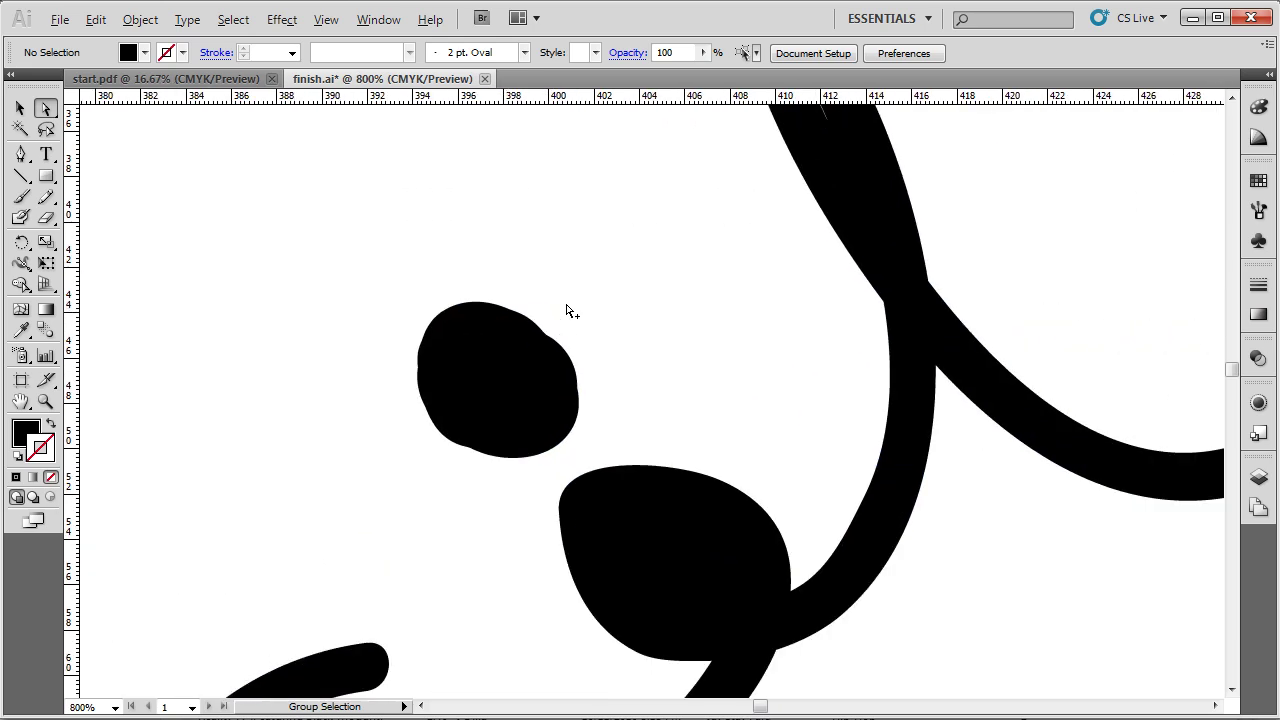
pyautogui.click(529, 366)
pyautogui.click(529, 358)
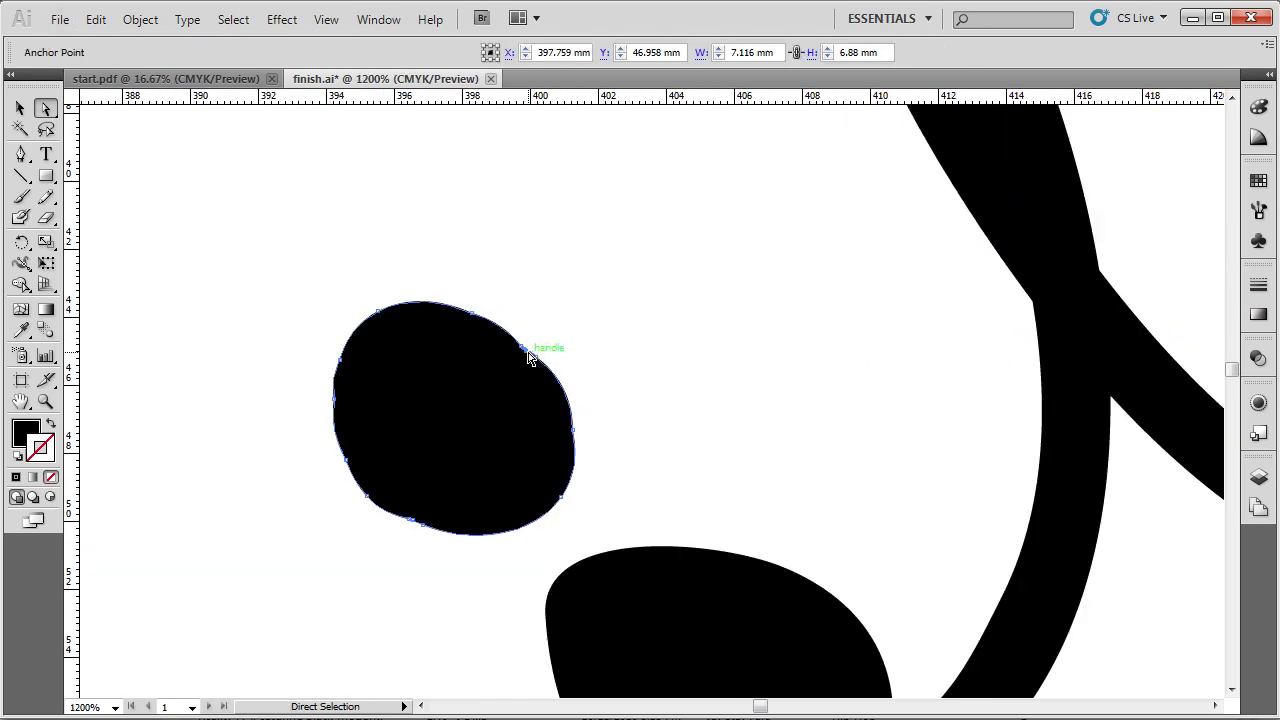
pyautogui.keyDown('shift'); pyautogui.click(529, 358); pyautogui.keyUp('shift')
pyautogui.moveTo(529, 356); pyautogui.dragTo(538, 354)
pyautogui.hotkey('ctrl', 'z')
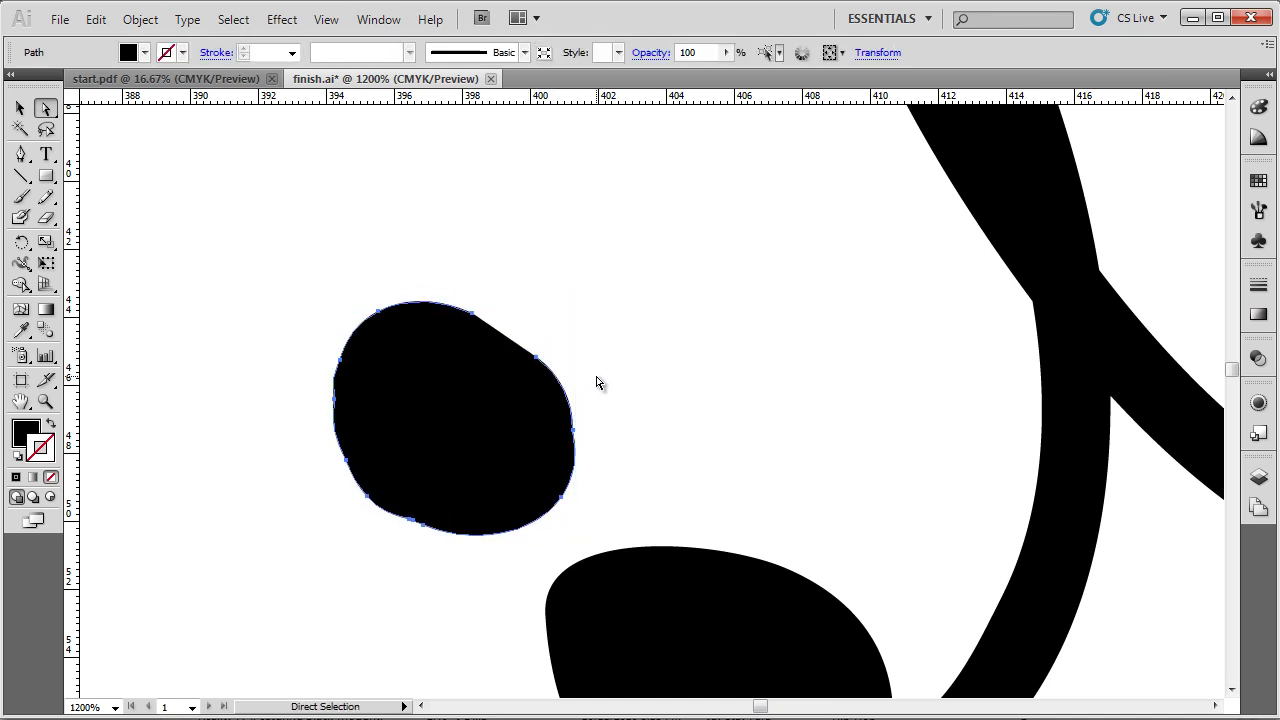
pyautogui.click(591, 350)
# Step: Erase a gap in the arch and another across both sides of the tall pointed peak of the thin brush line with the Eraser
pyautogui.scroll(-6, 580, 340)
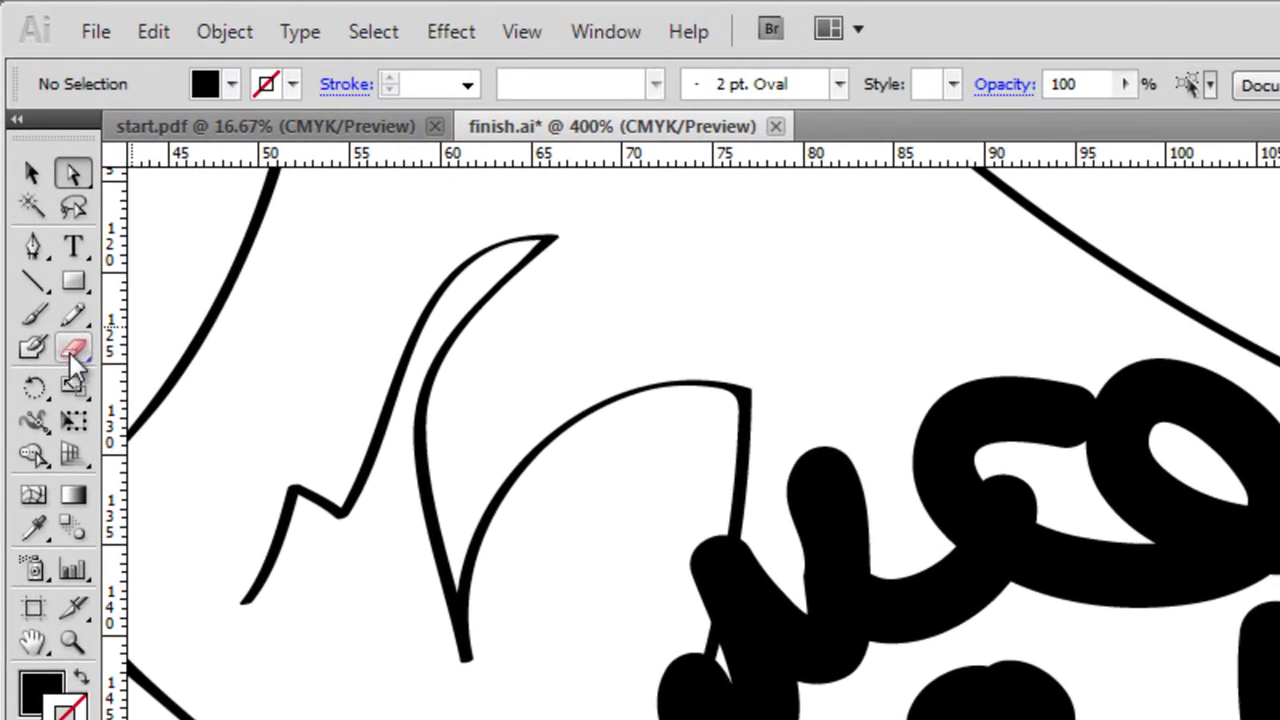
pyautogui.click(65, 330)
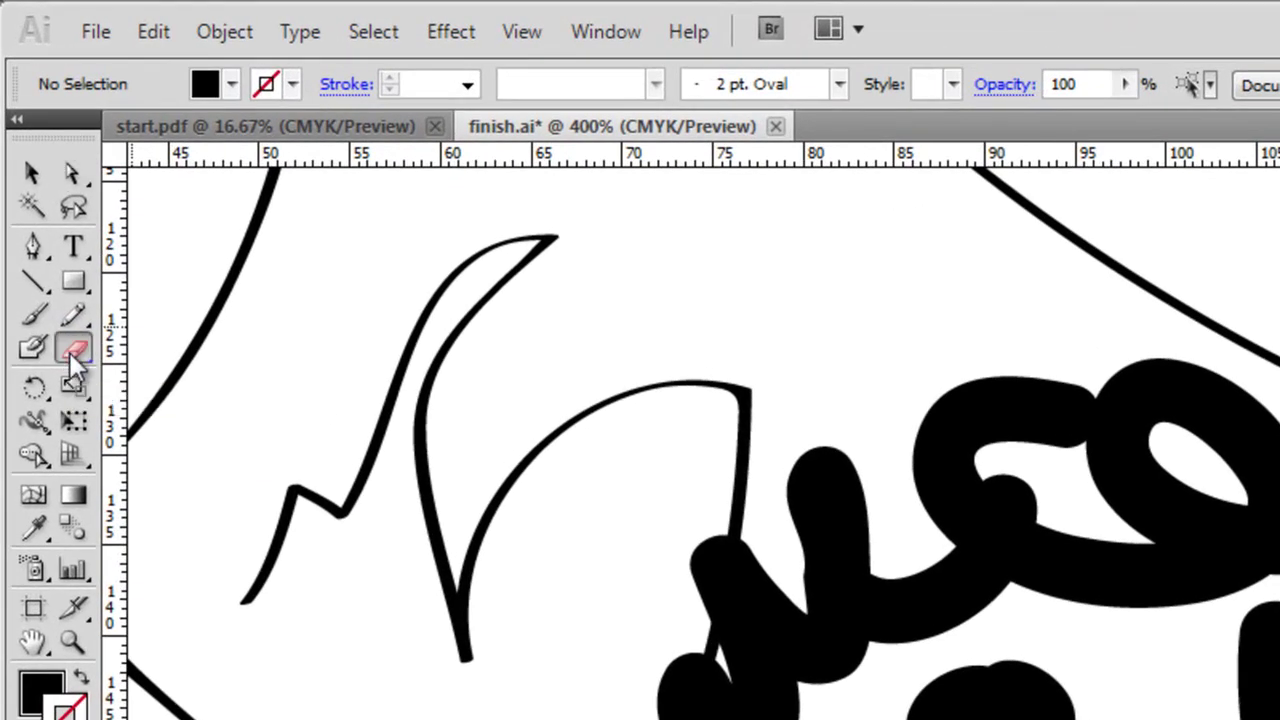
pyautogui.click(69, 352)
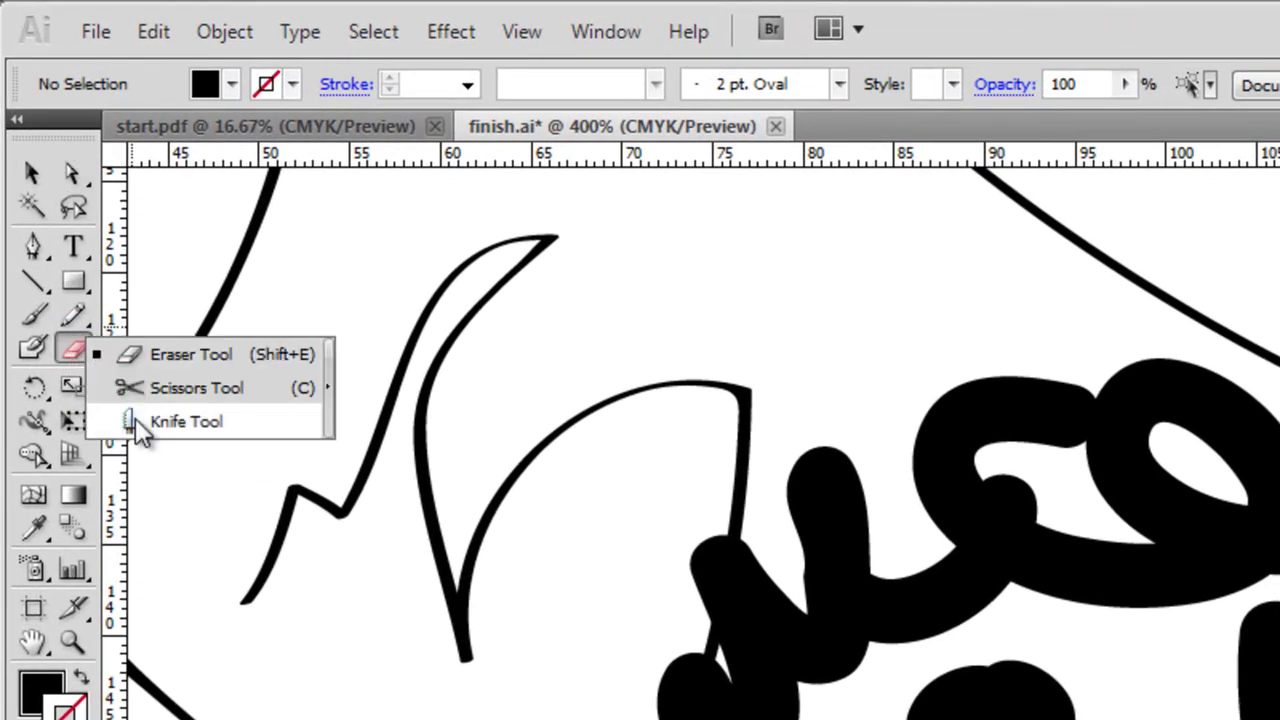
pyautogui.click(138, 354)
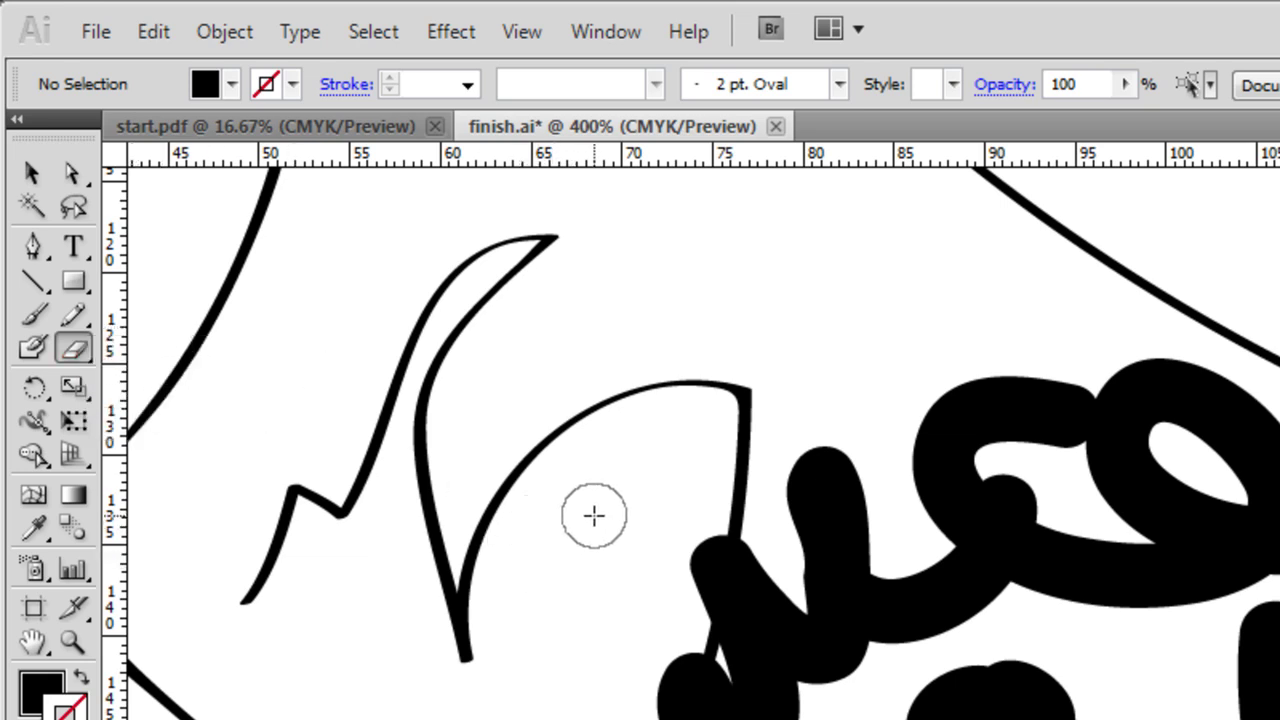
pyautogui.moveTo(580, 480); pyautogui.dragTo(552, 424)
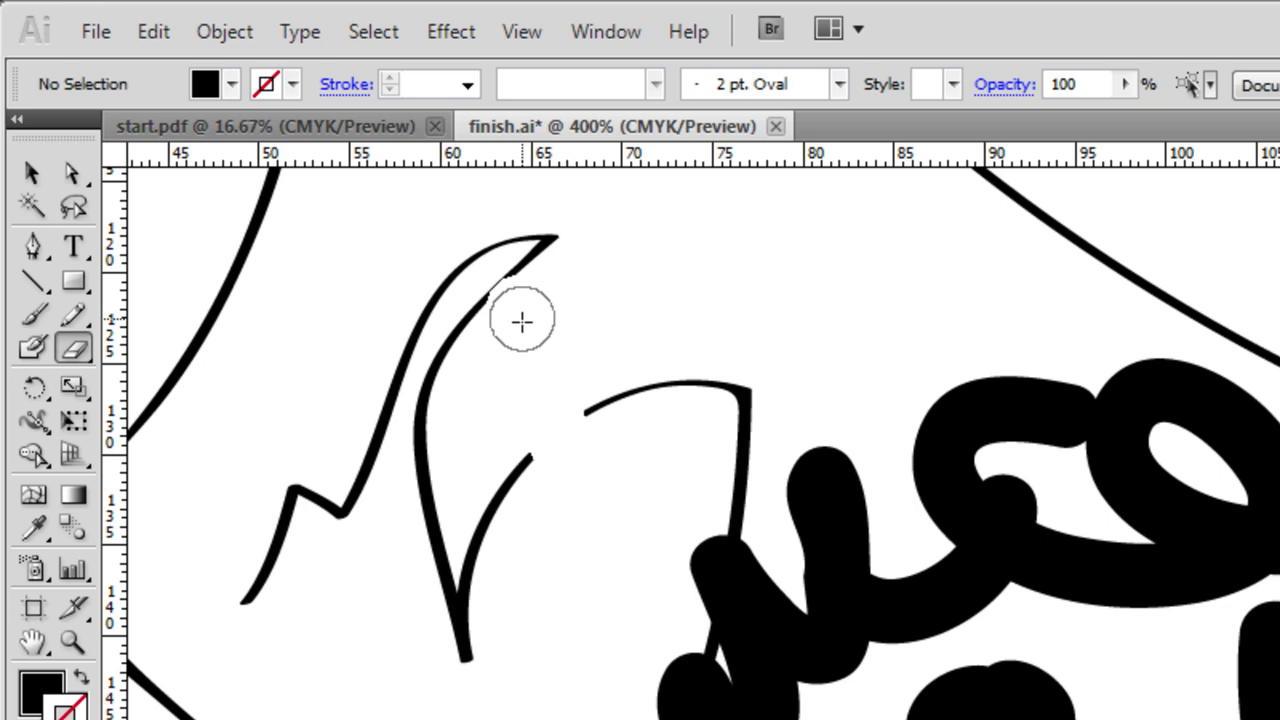
pyautogui.moveTo(522, 321); pyautogui.dragTo(451, 260)
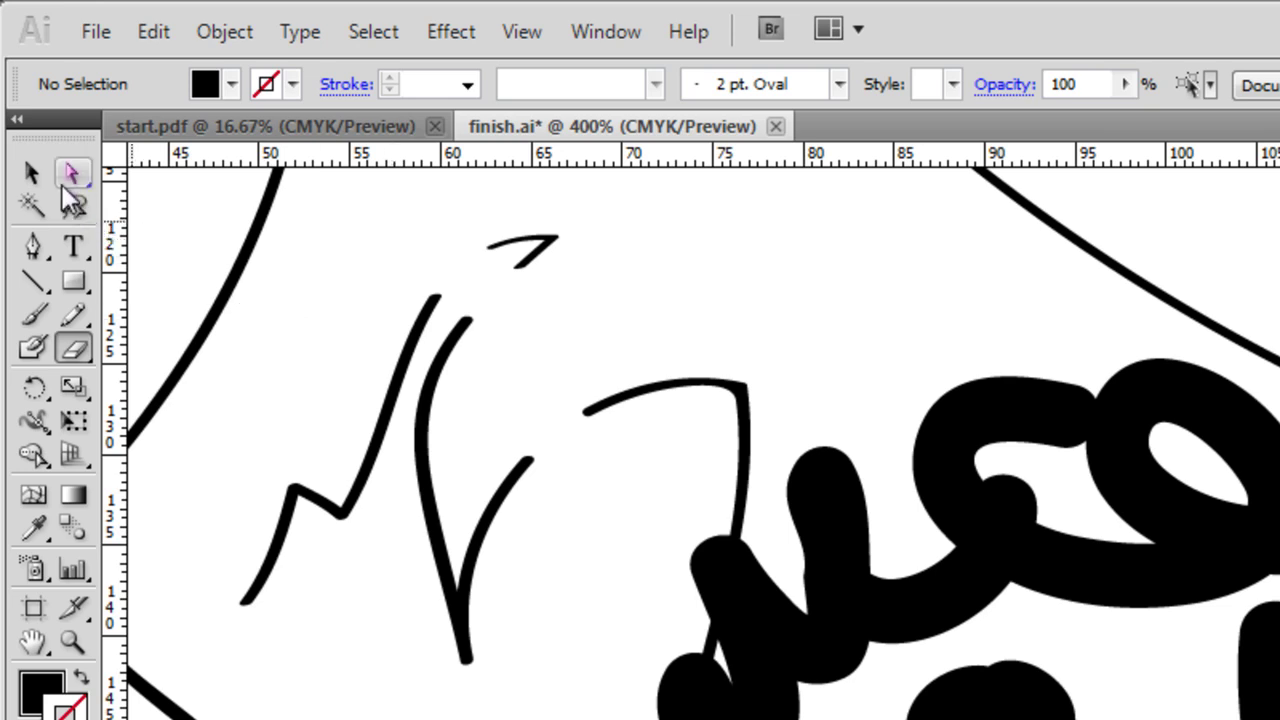
pyautogui.click(64, 180)
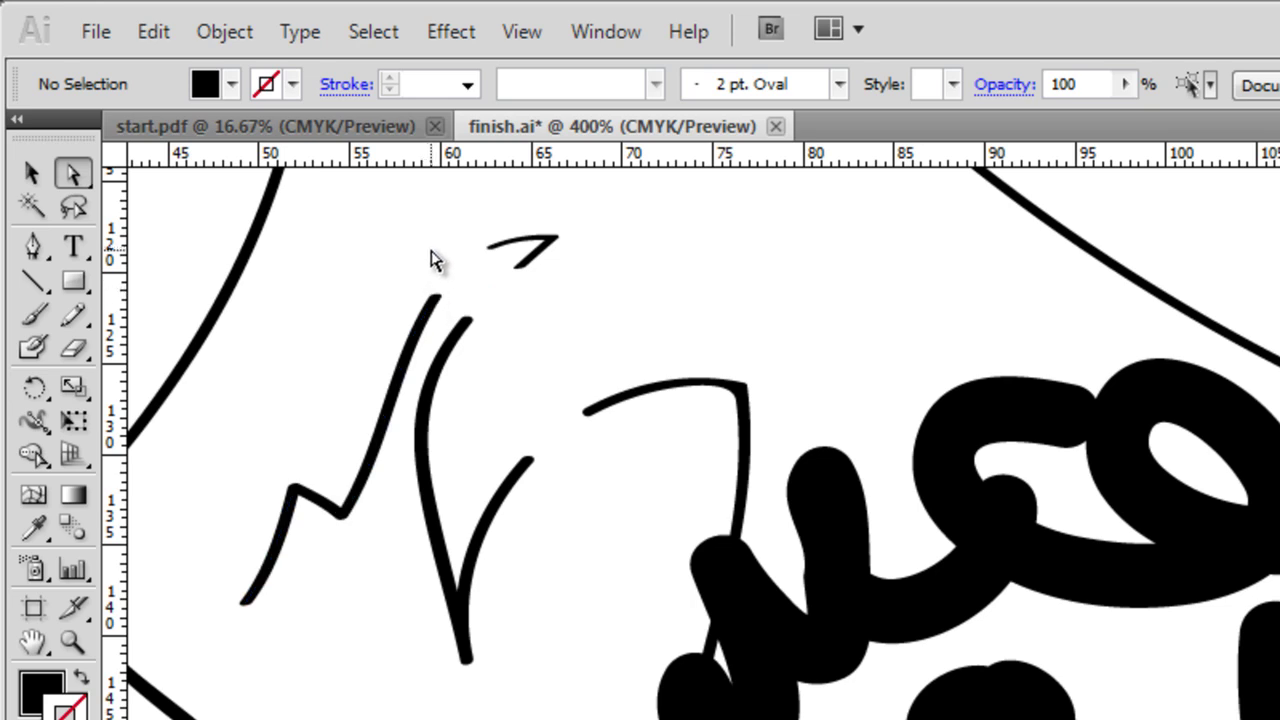
# Step: Cut the solid blob below the signature into separate pieces with two crossing Eraser strokes and check the middle piece's anchors
pyautogui.hotkey('shift', 'e')
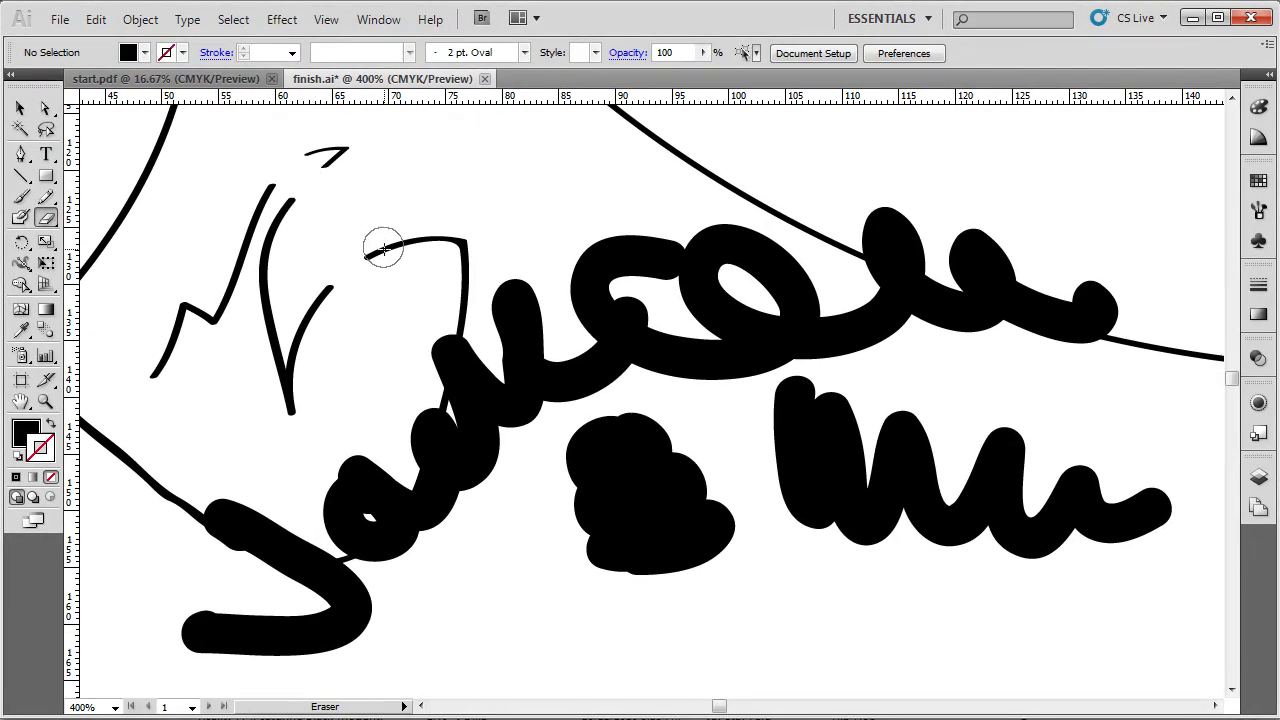
pyautogui.moveTo(537, 532)
pyautogui.mouseDown()
pyautogui.moveTo(601, 464)
pyautogui.moveTo(711, 438)
pyautogui.moveTo(640, 640)
pyautogui.mouseUp()
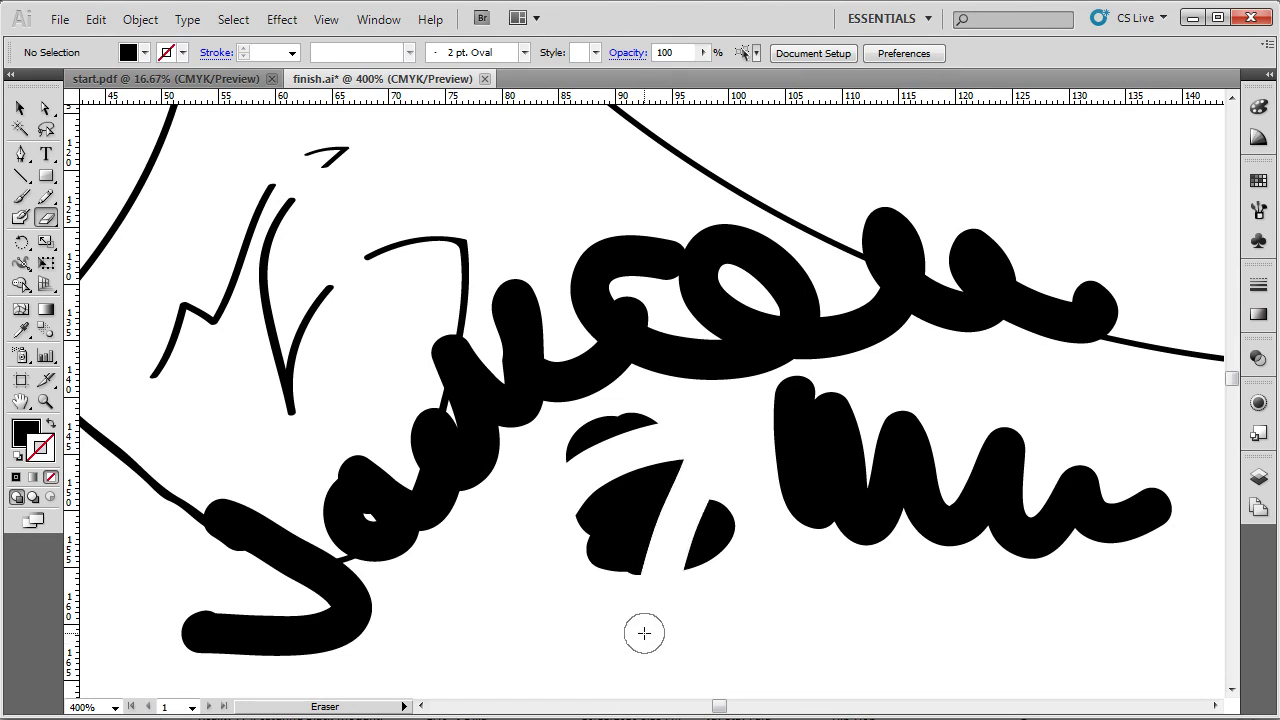
pyautogui.press('a')
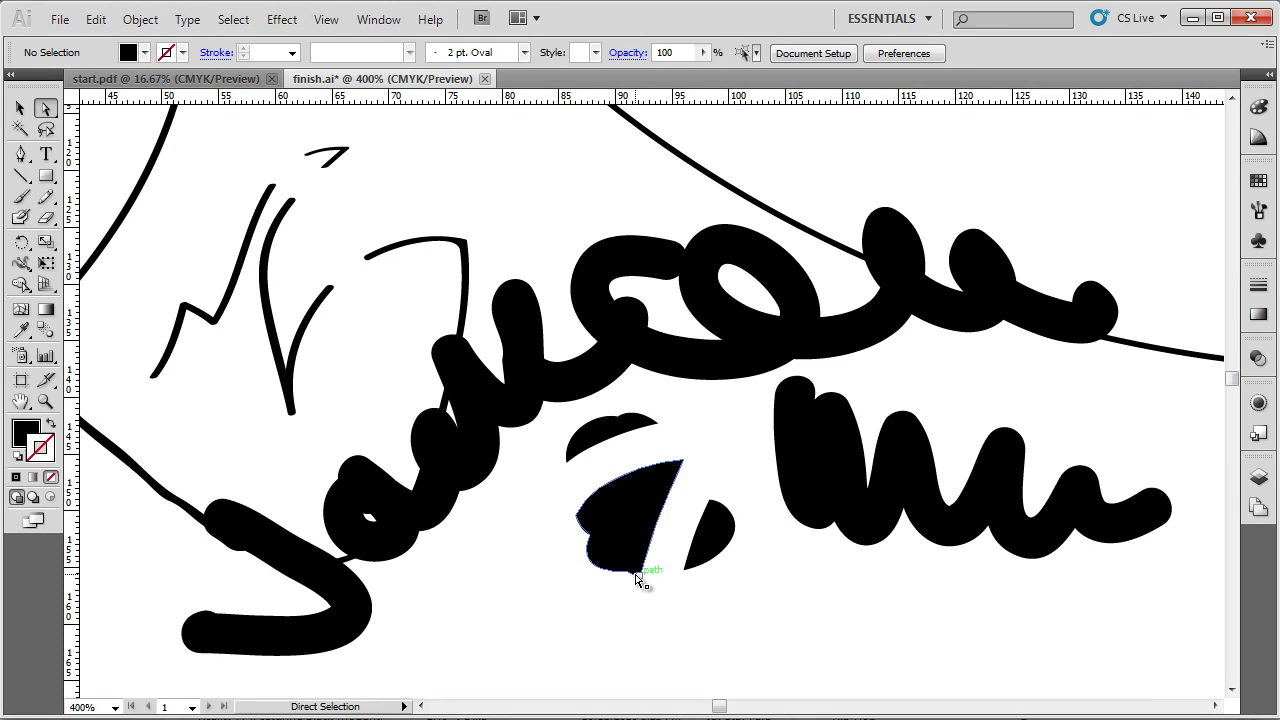
pyautogui.click(627, 572)
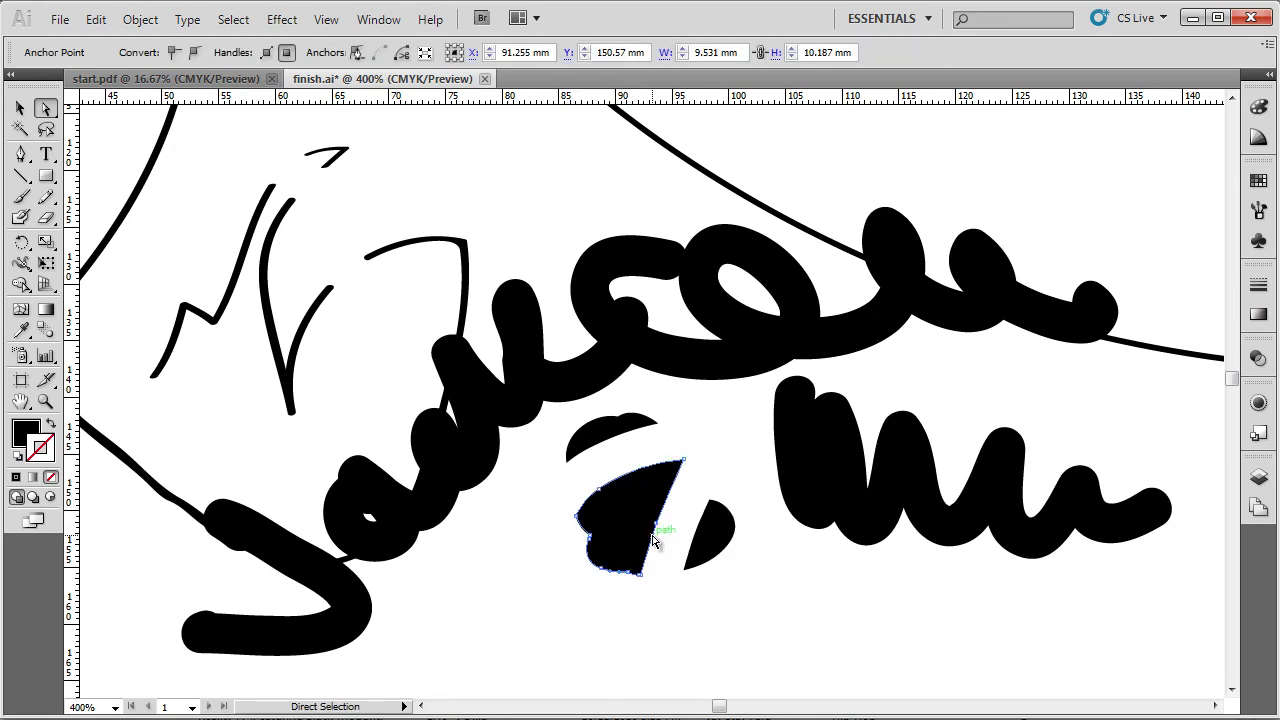
pyautogui.click(656, 607)
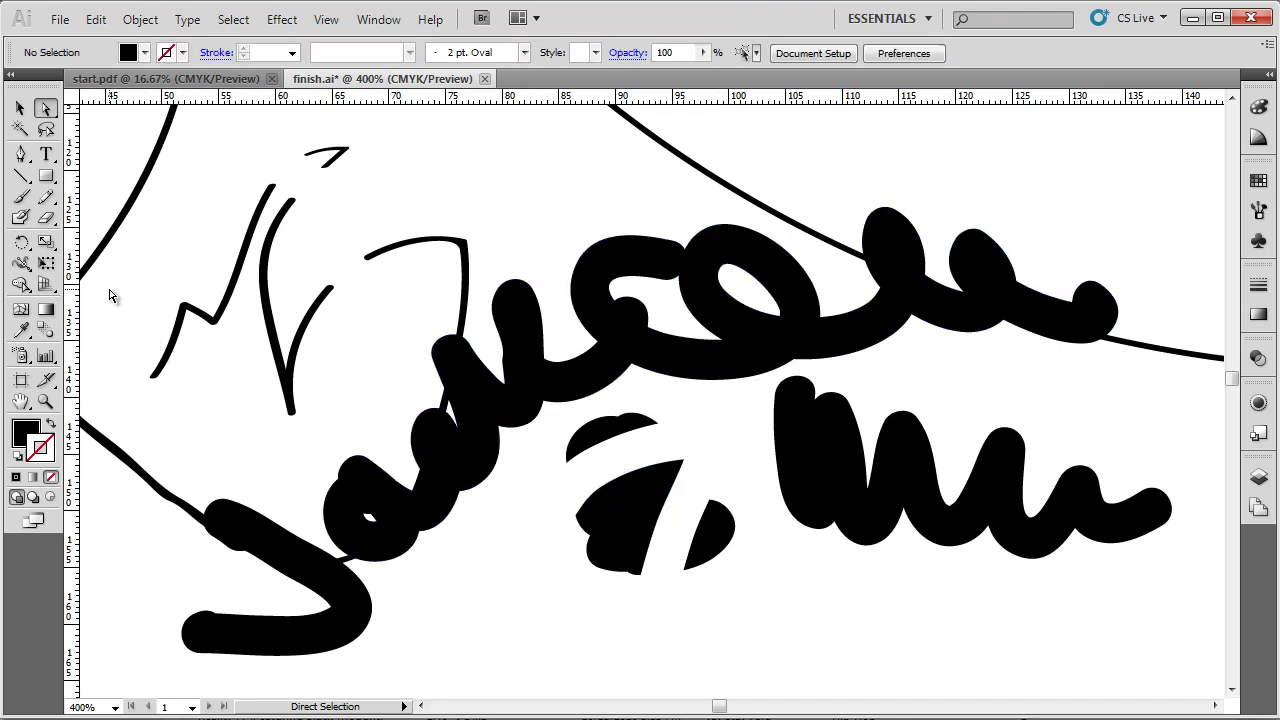
# Step: Switch back from the Direct Selection tool to the Eraser tool
pyautogui.click(49, 222)
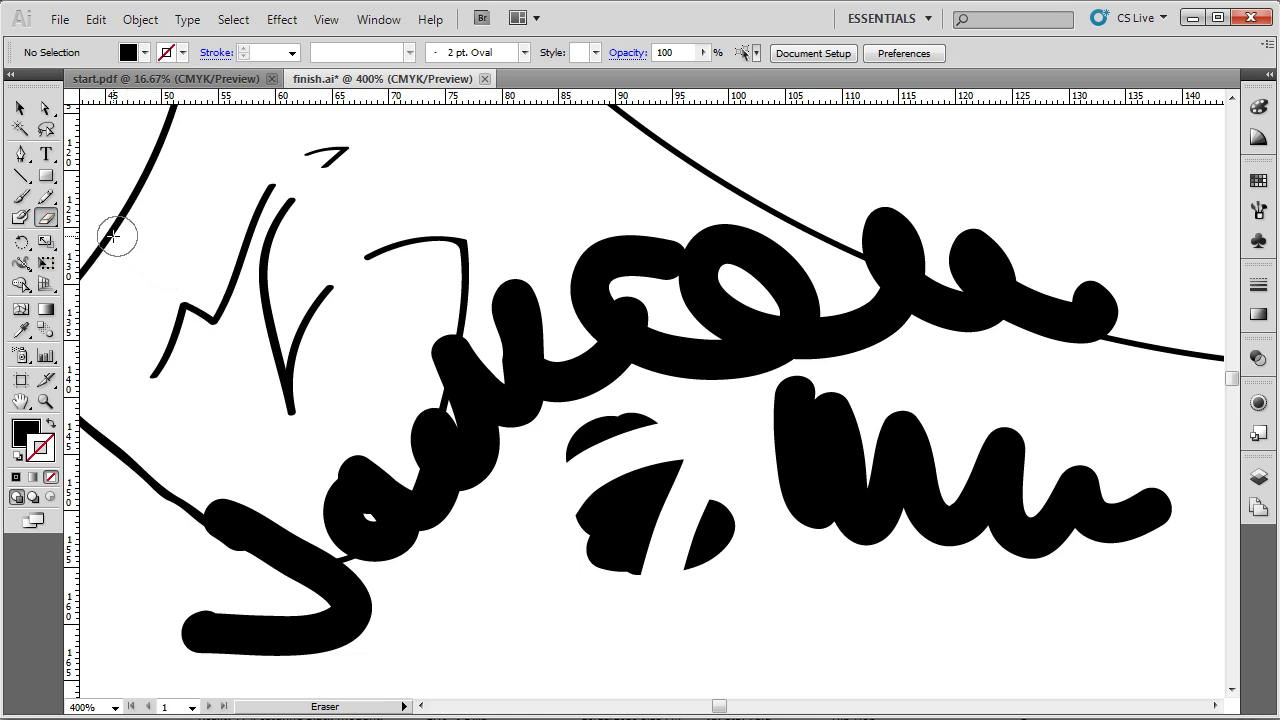
pyautogui.click(49, 227)
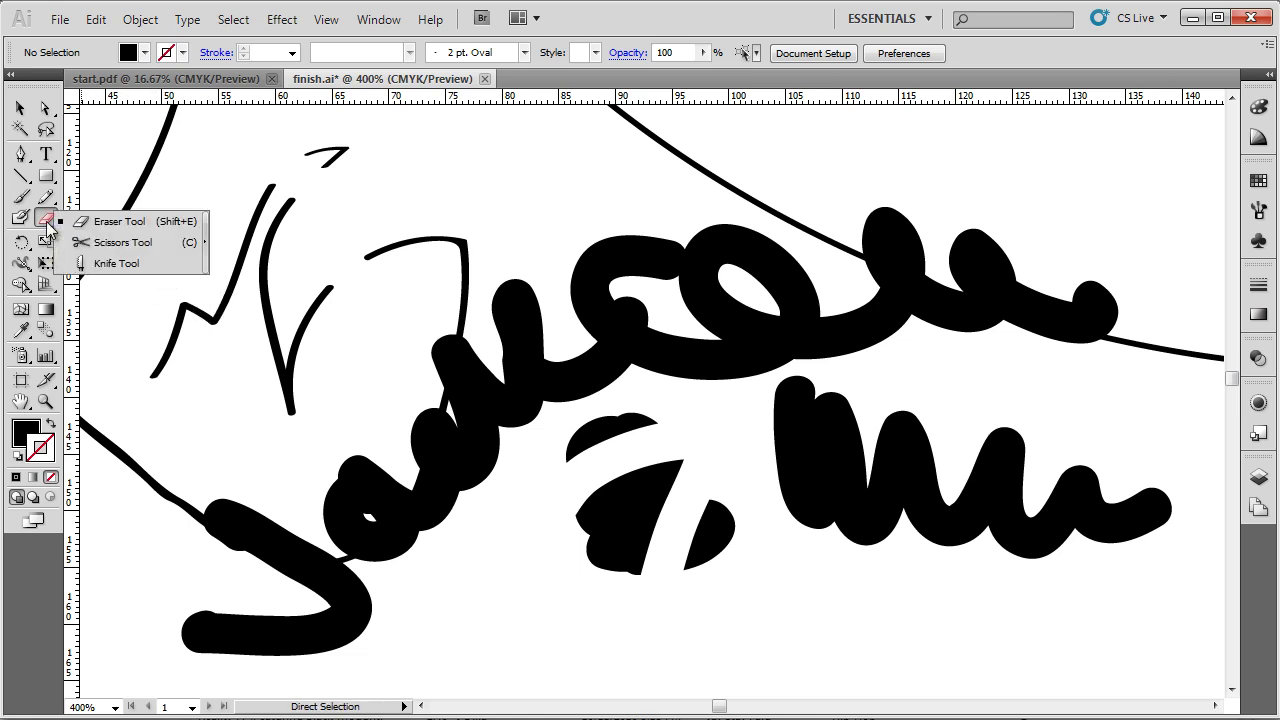
pyautogui.click(112, 221)
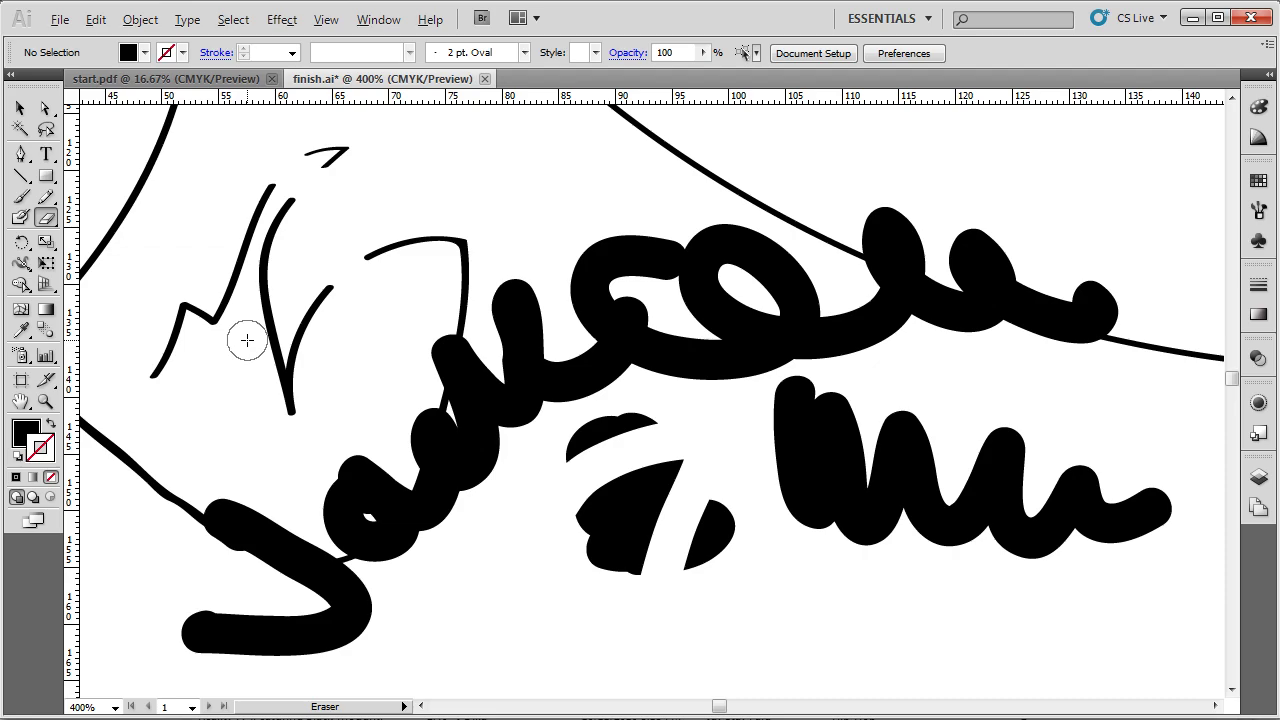
pyautogui.keyDown('alt'); pyautogui.scroll(-2, 247, 340); pyautogui.keyUp('alt')
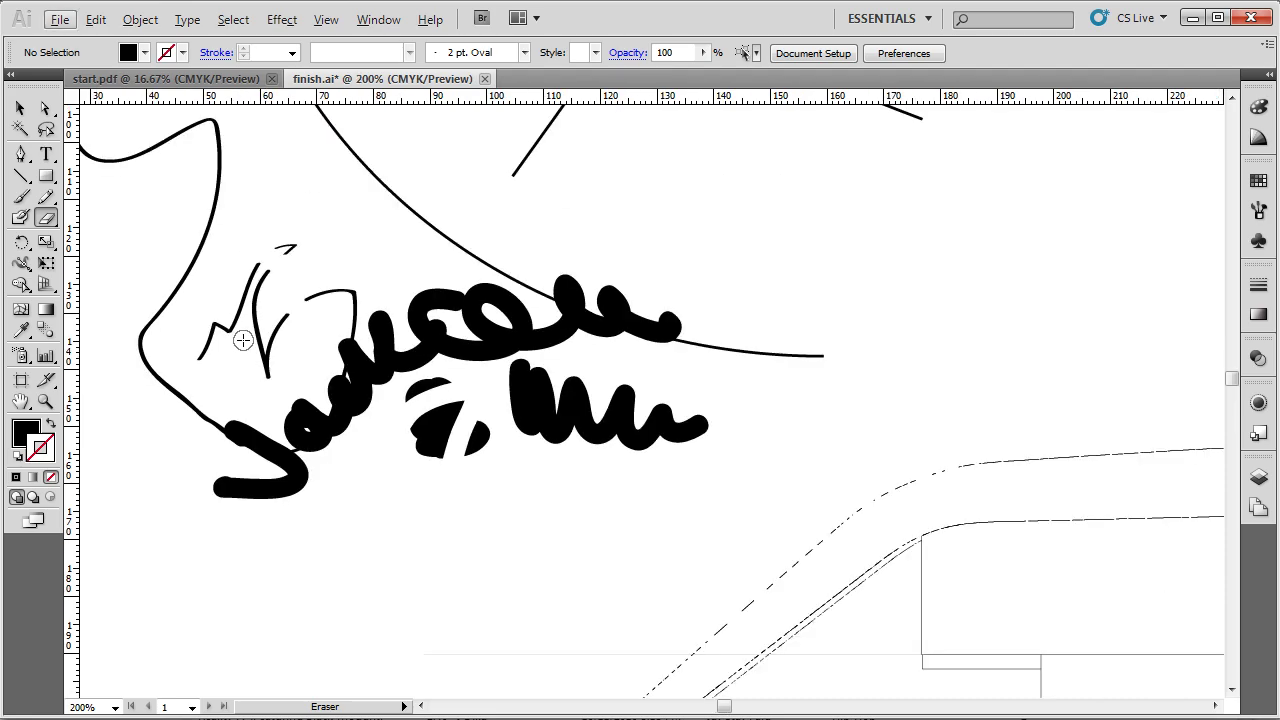